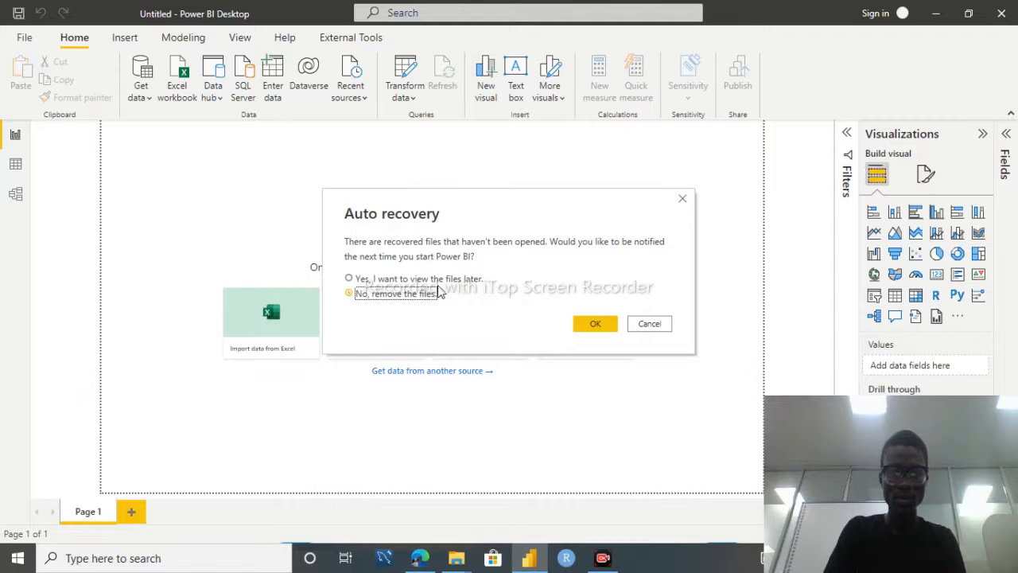
Step: Choose to view the auto-recovered files later and confirm the choice
left_click(424, 280)
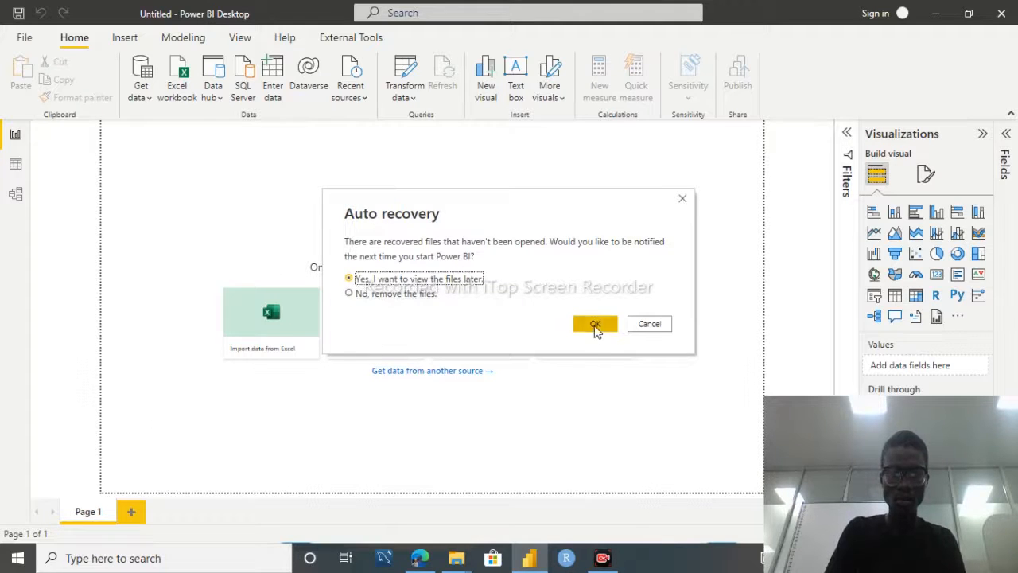
left_click(594, 324)
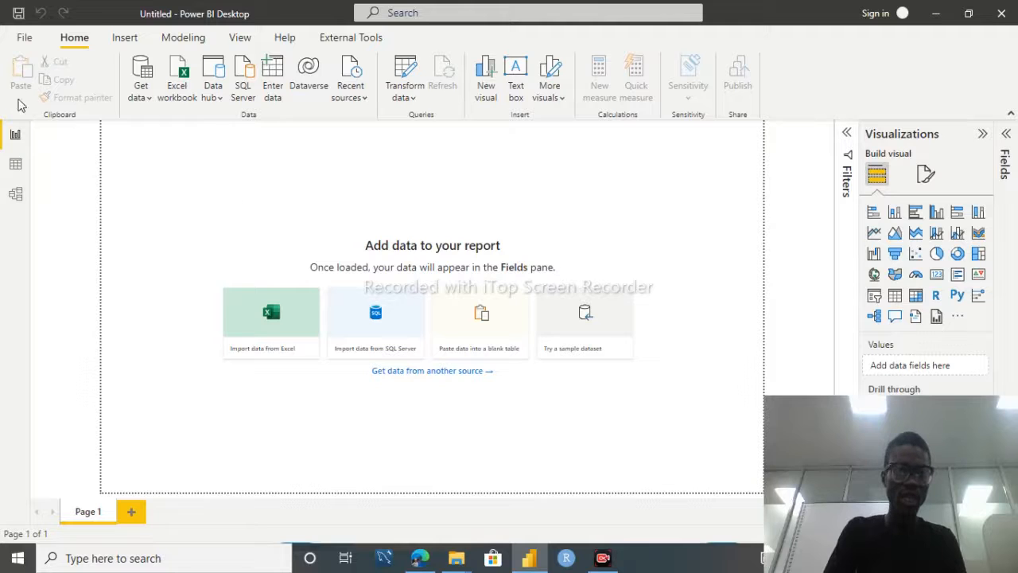
left_click(28, 39)
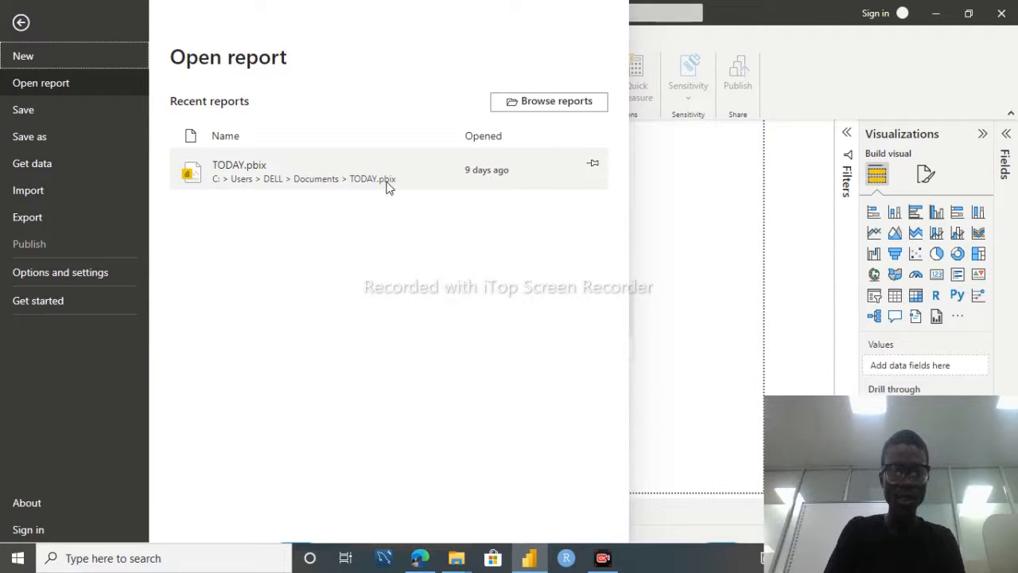
left_click(24, 25)
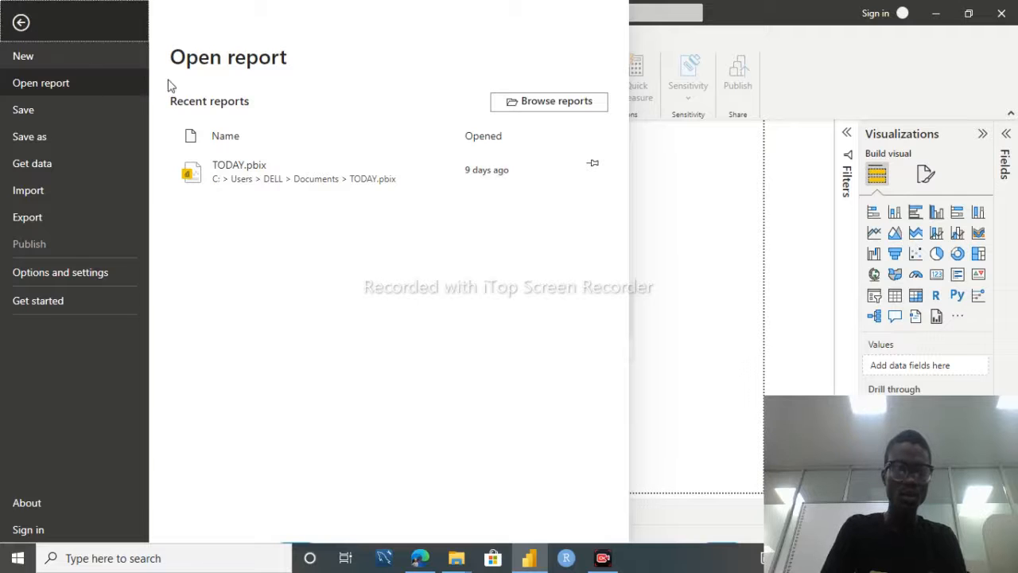
left_click(22, 23)
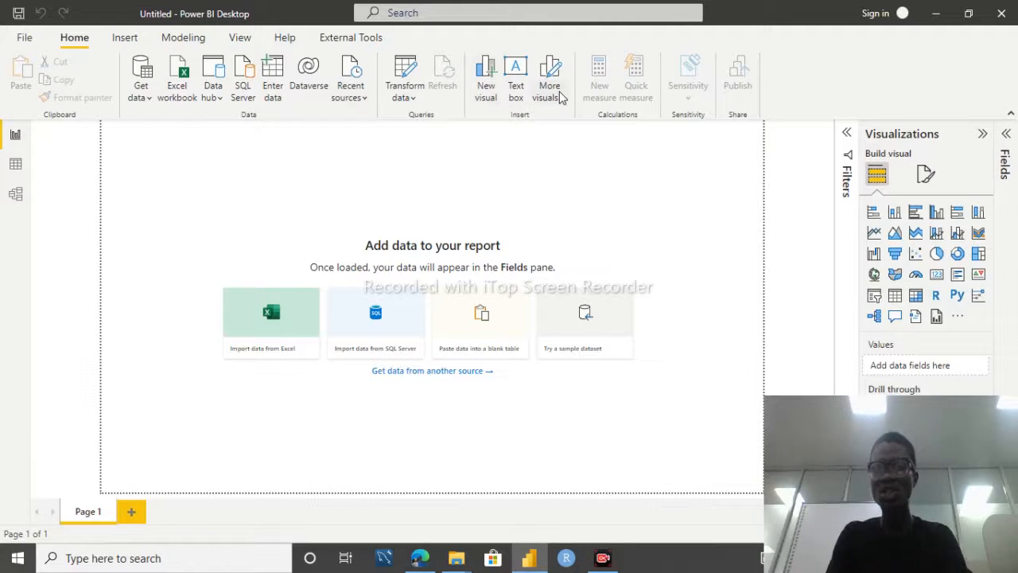
left_click(129, 41)
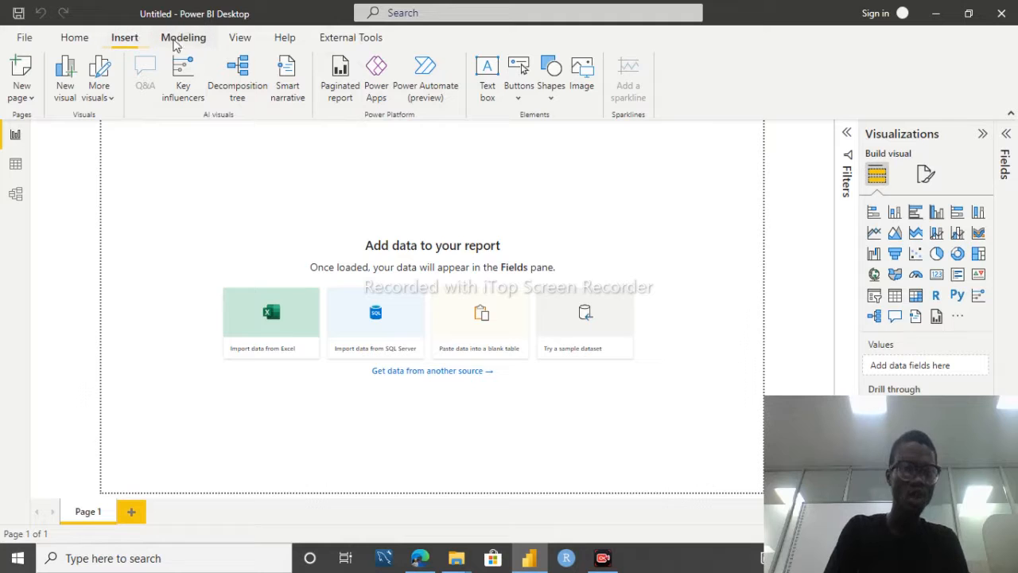
left_click(177, 45)
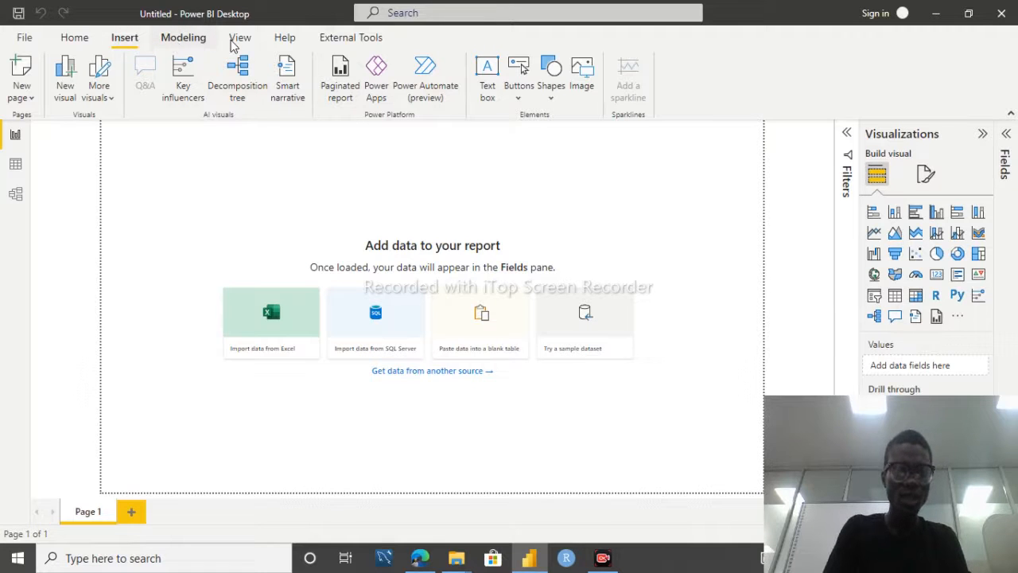
left_click(245, 45)
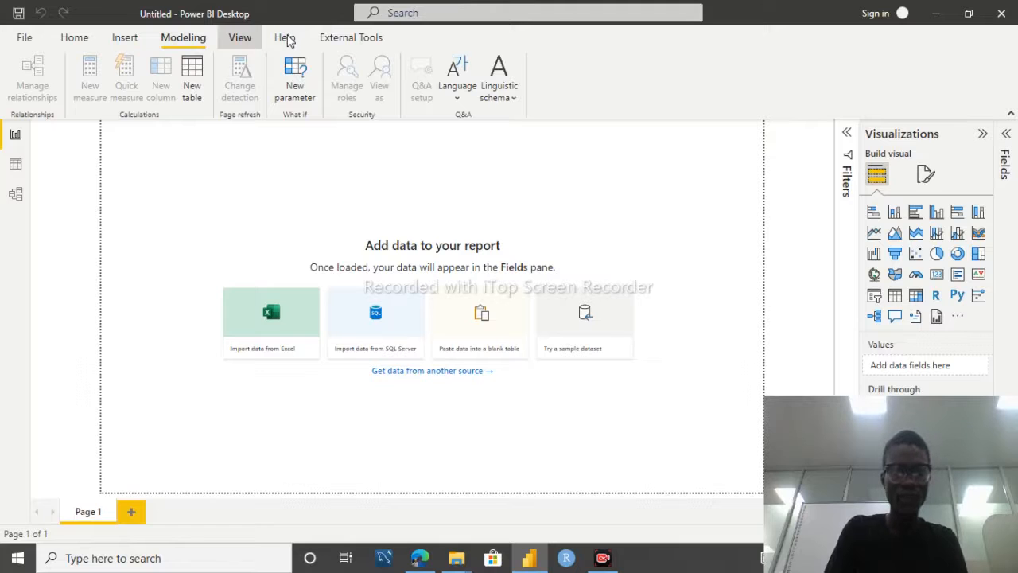
left_click(287, 40)
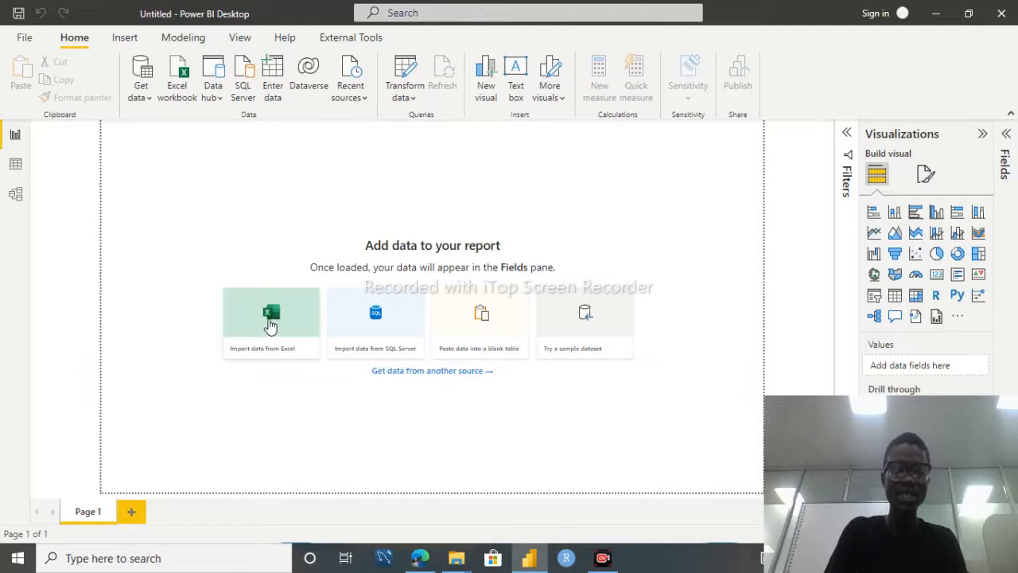
Step: Browse the full list of data connectors by category and connect to the Excel Workbook source
left_click(143, 96)
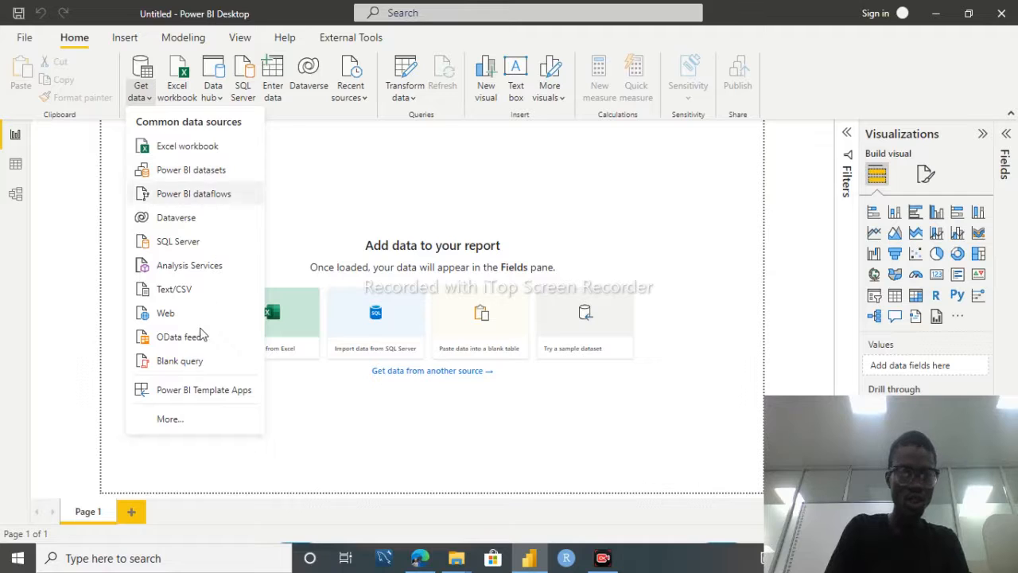
left_click(171, 419)
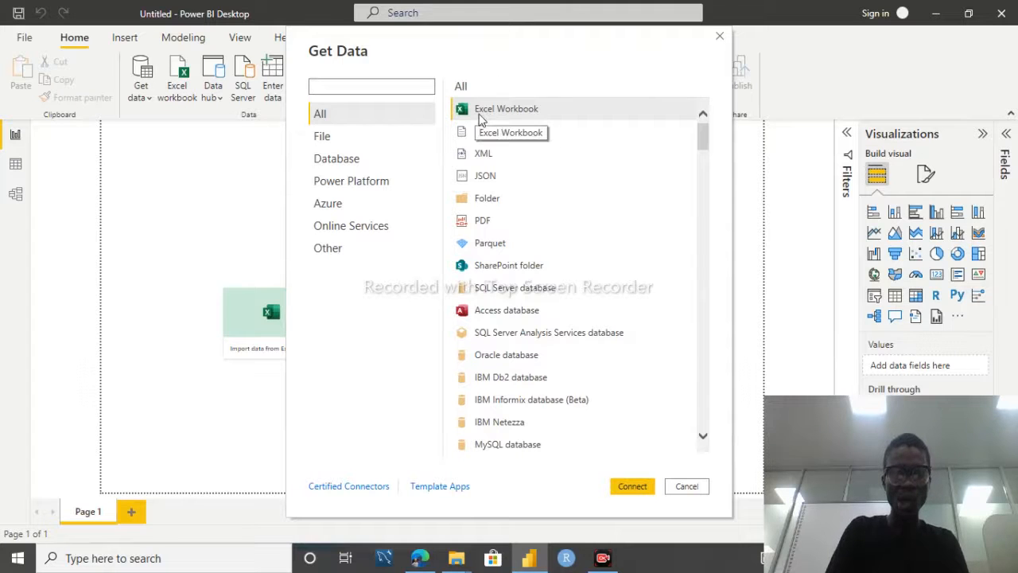
left_click(355, 145)
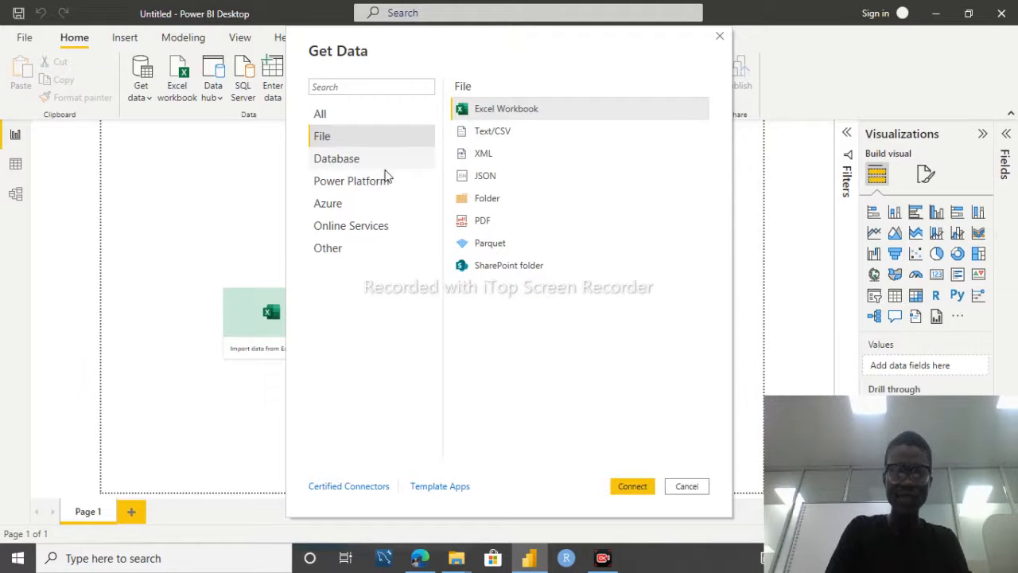
left_click(423, 162)
left_click(363, 179)
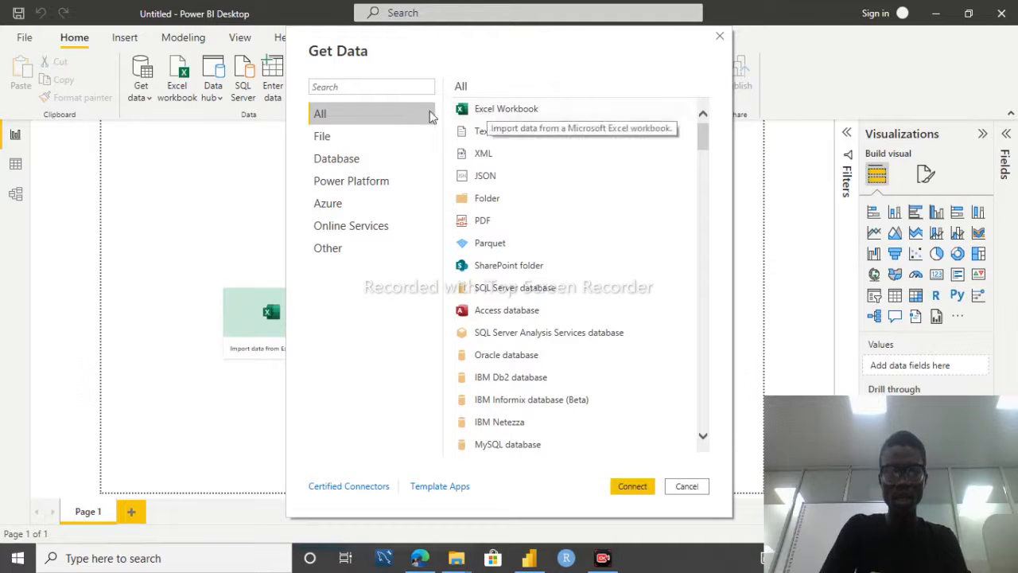
left_click(524, 111)
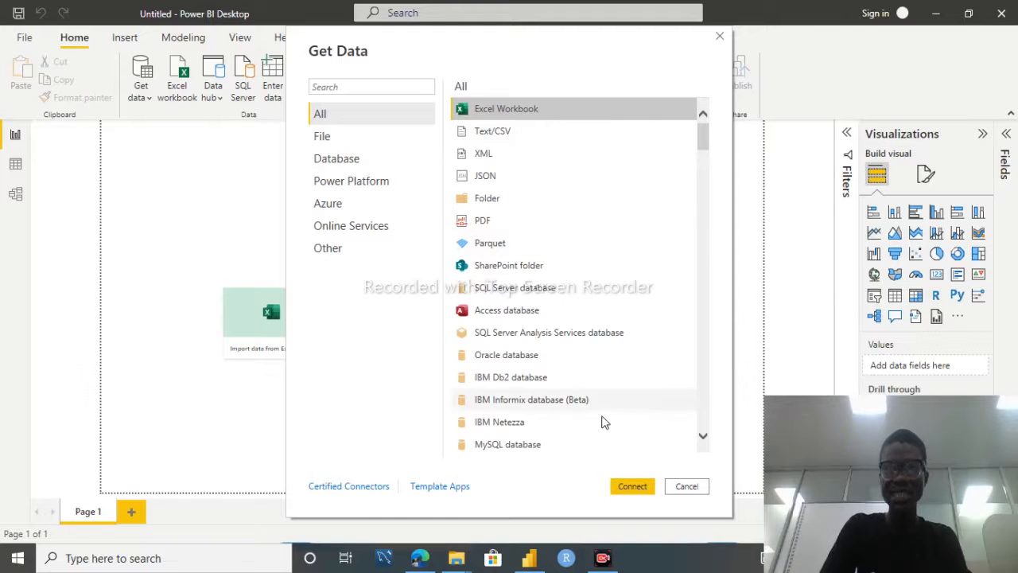
left_click(633, 486)
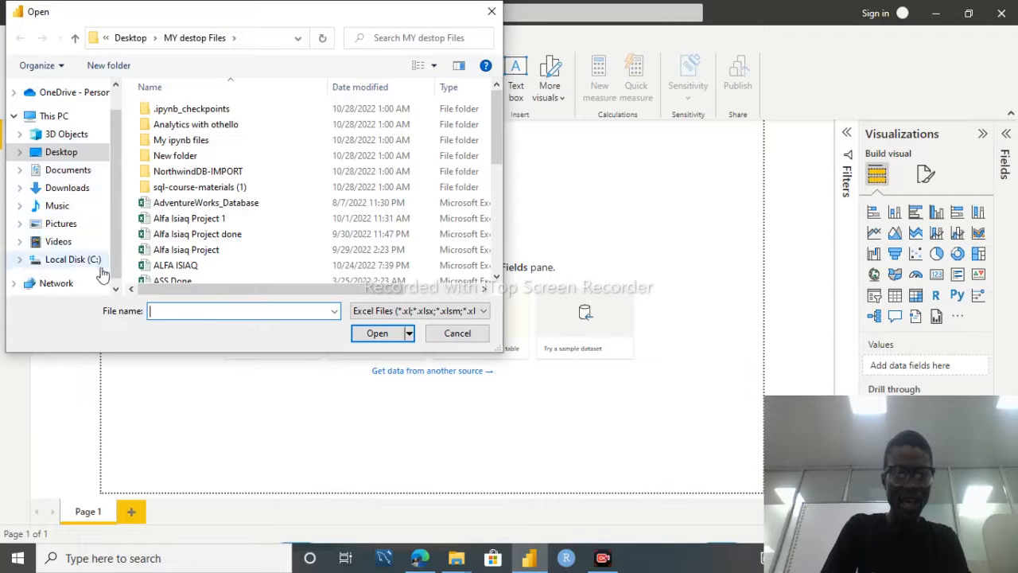
Step: Open the Budget workbook from the MY destop Files folder as the data source
left_click(114, 289)
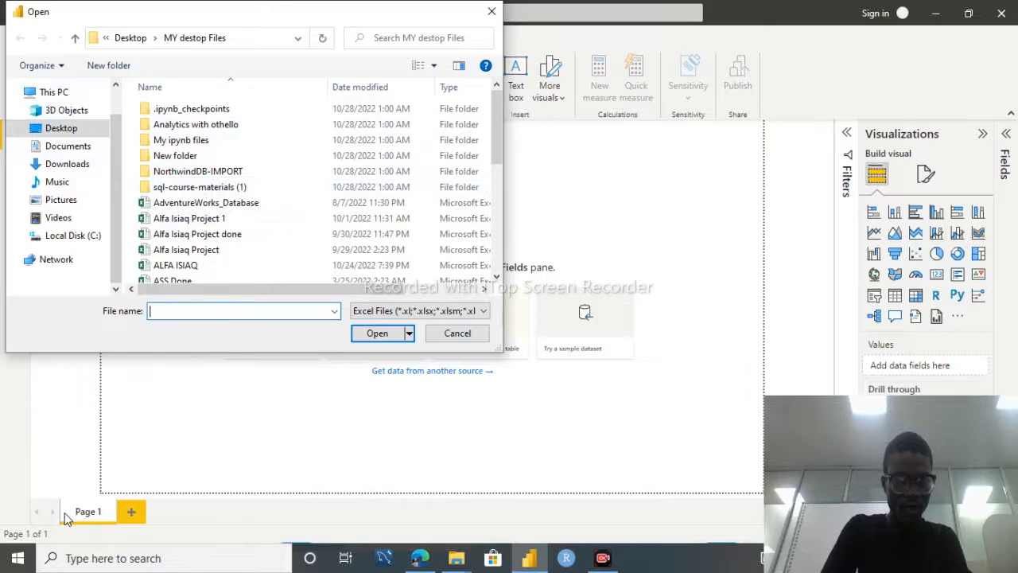
scroll(62, 530, "down", 5)
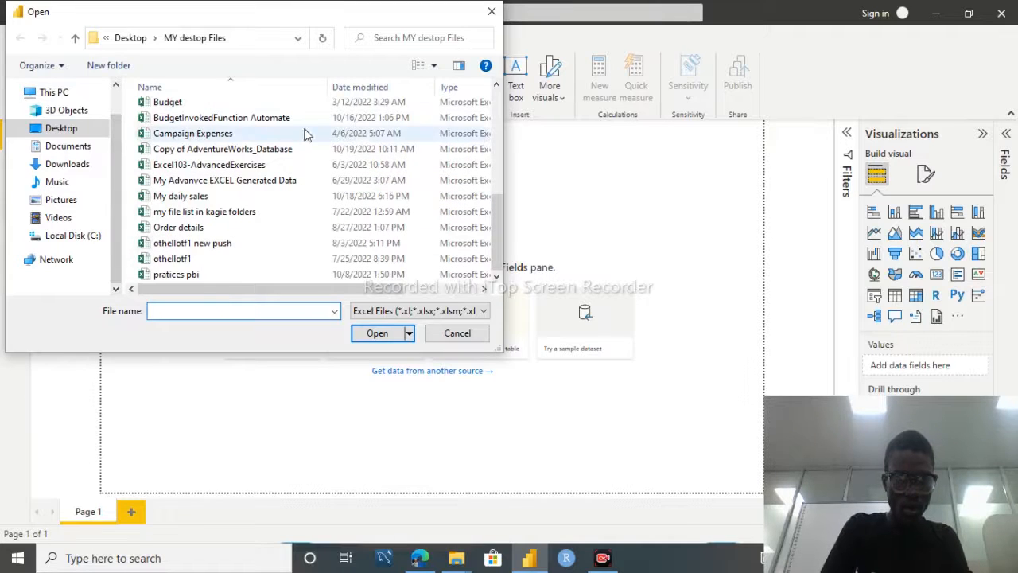
scroll(487, 111, "up", 1)
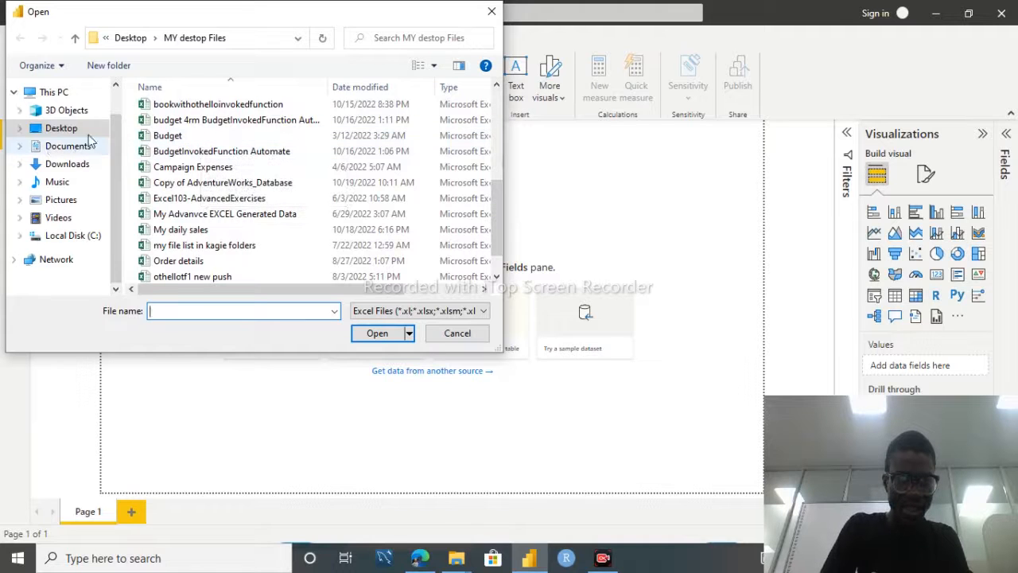
left_click(179, 137)
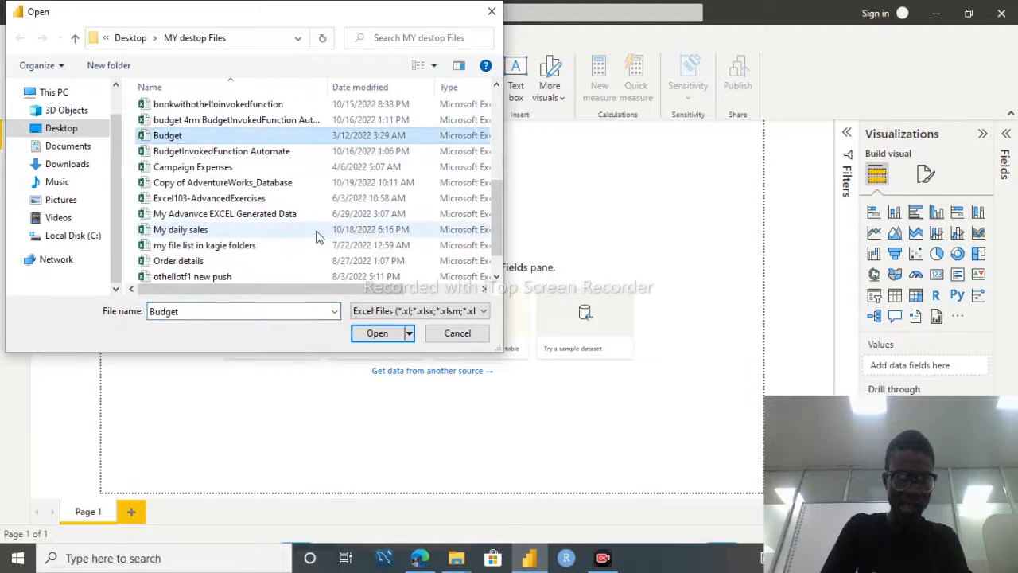
left_click(360, 333)
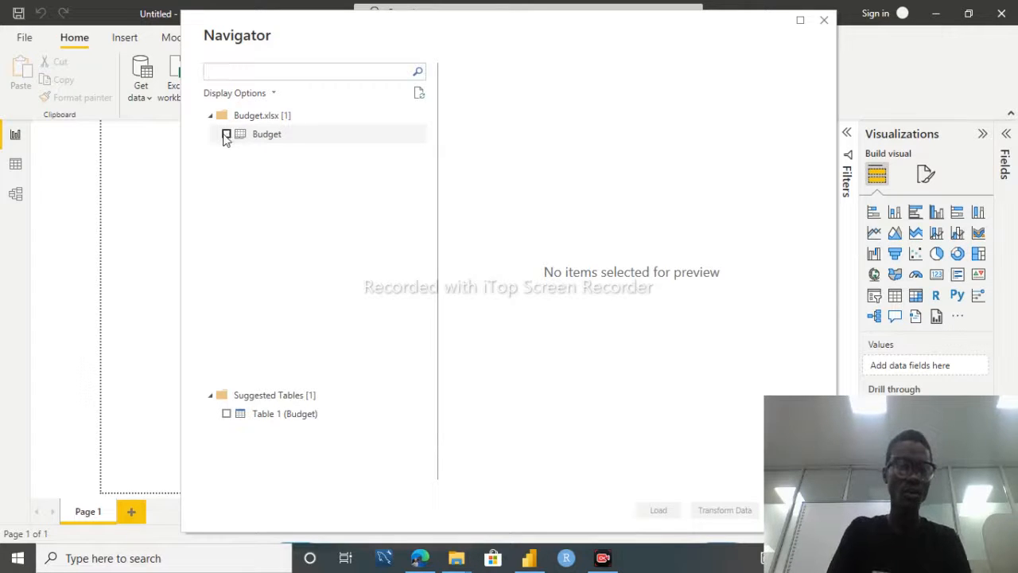
Step: Select the Budget sheet of Budget.xlsx, preview its columns and load it for transformation in Power Query
left_click(227, 134)
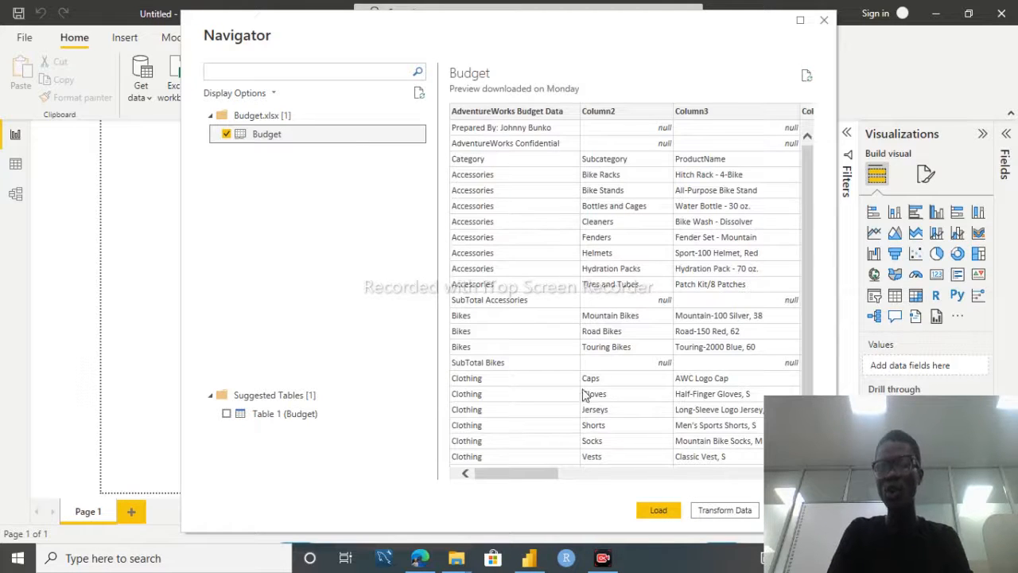
left_click(614, 475)
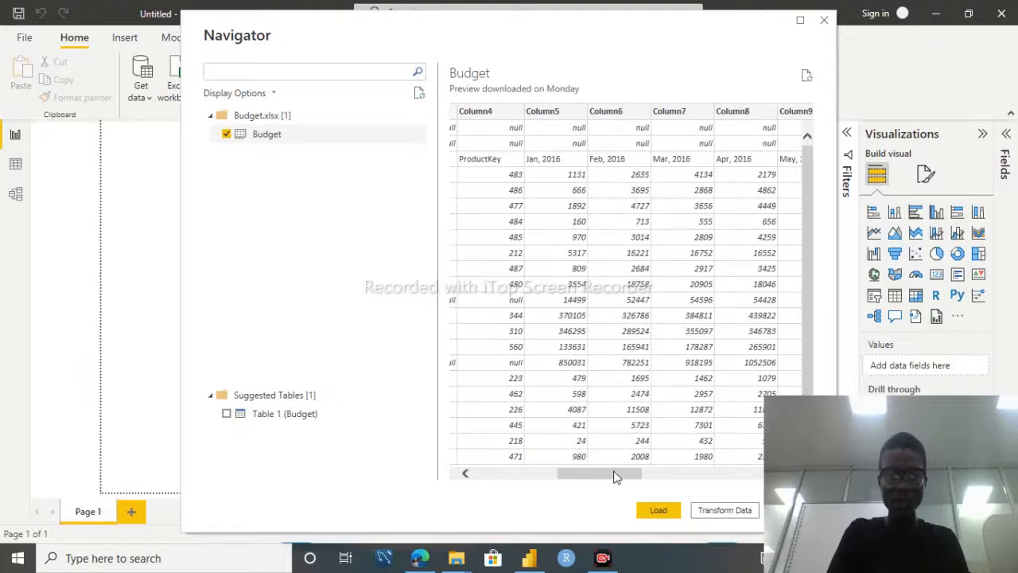
left_click_drag(599, 476, 514, 488)
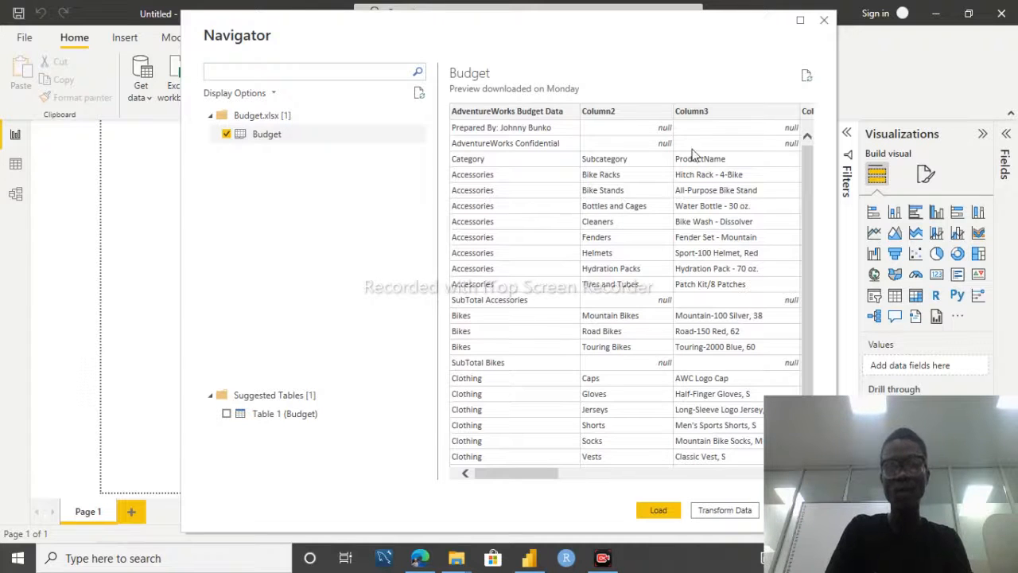
left_click(726, 512)
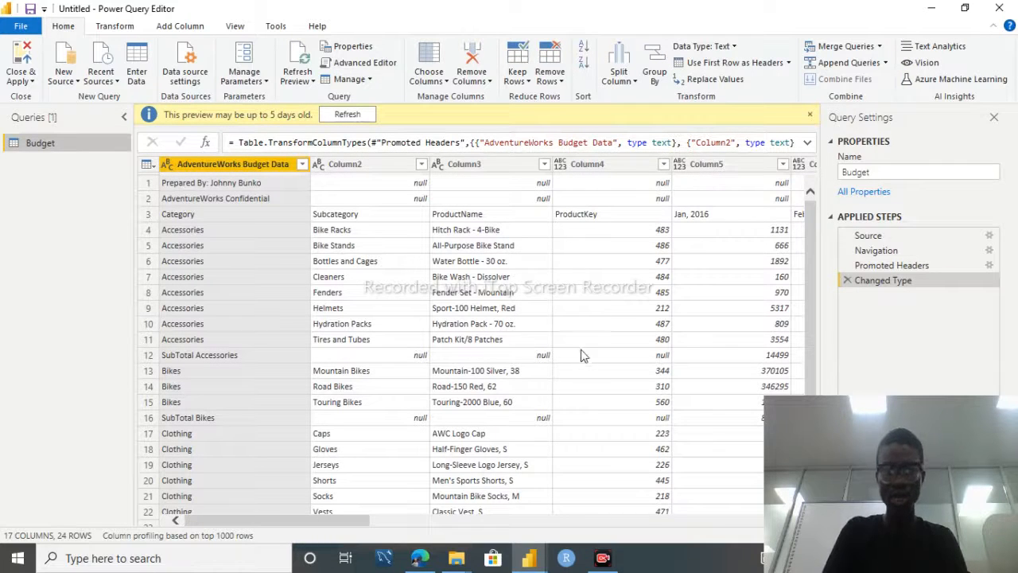
Step: Check the main report window and return to the Power Query Editor
mouse_move(532, 560)
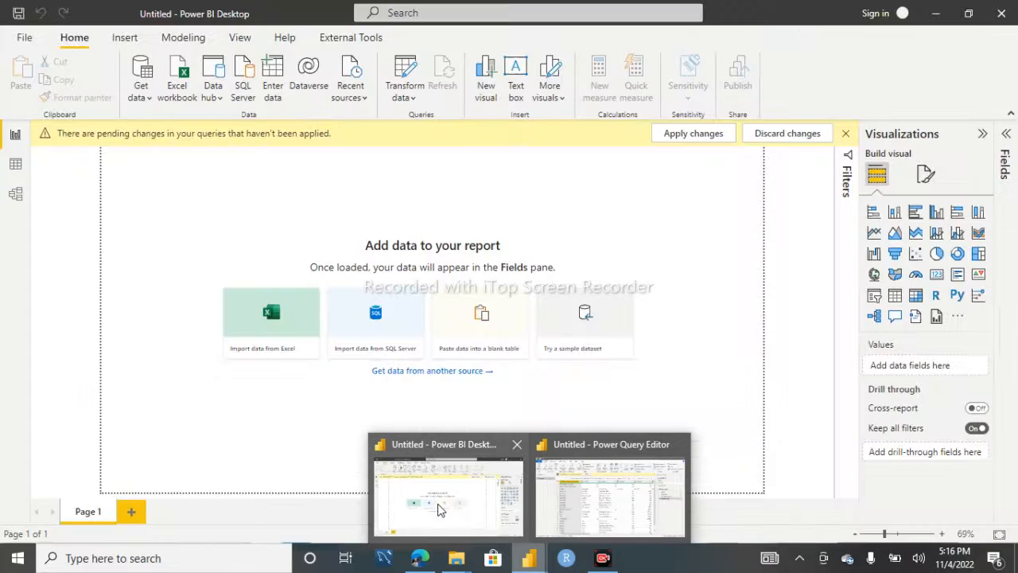
left_click(438, 504)
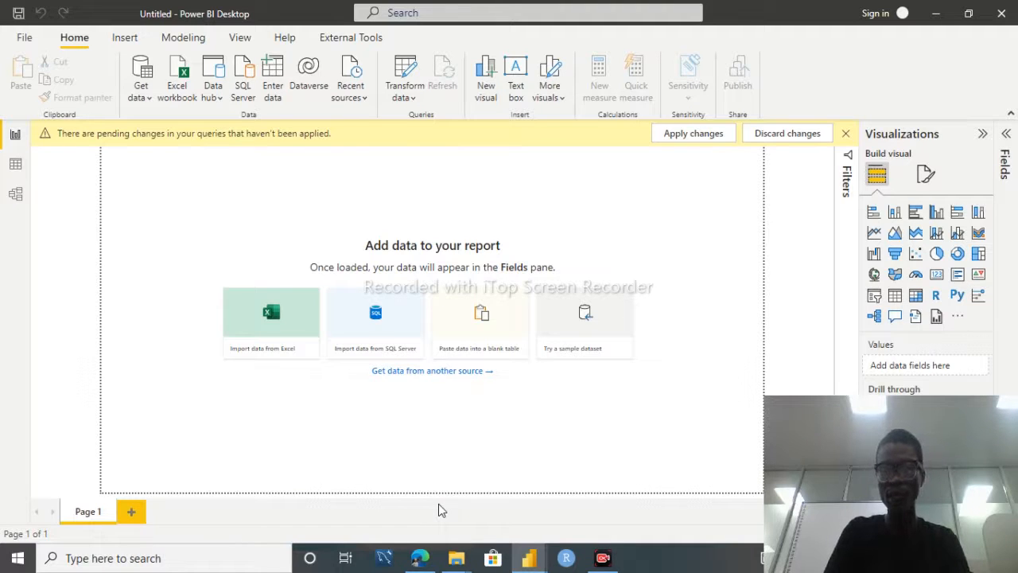
mouse_move(546, 557)
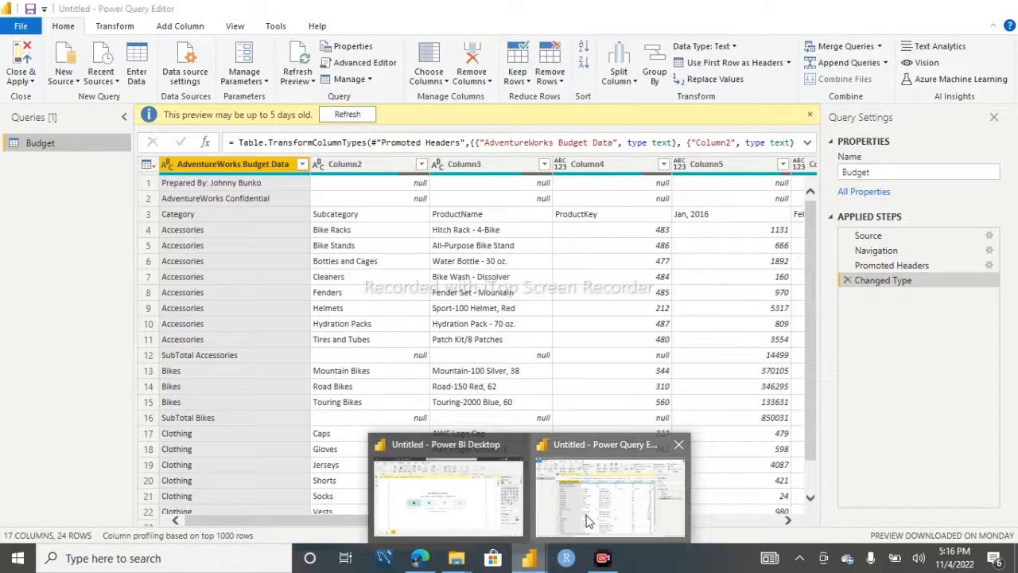
left_click(588, 521)
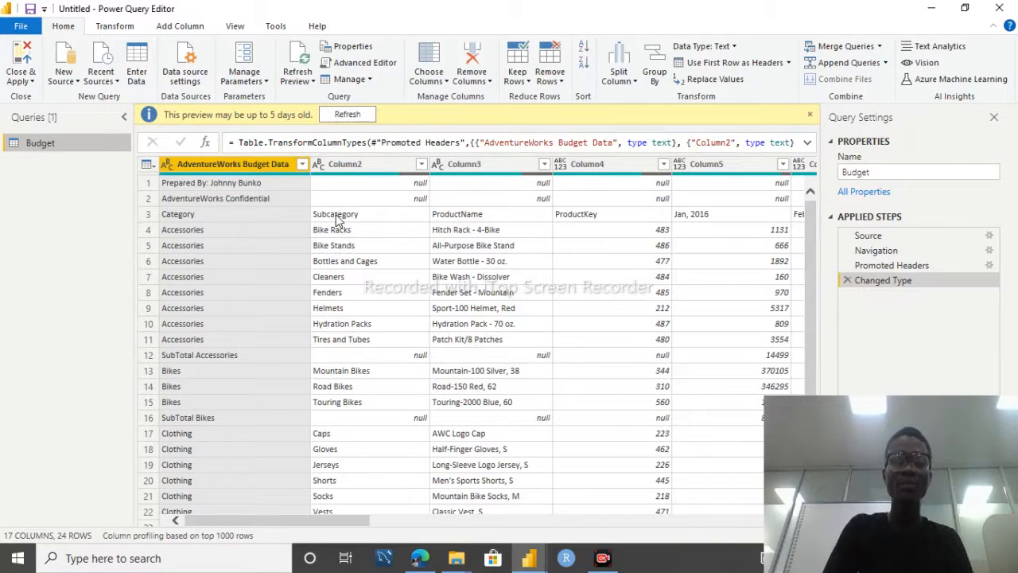
Step: Dismiss the notice about the preview's age and remove the top 2 rows from the Budget query
left_click(809, 116)
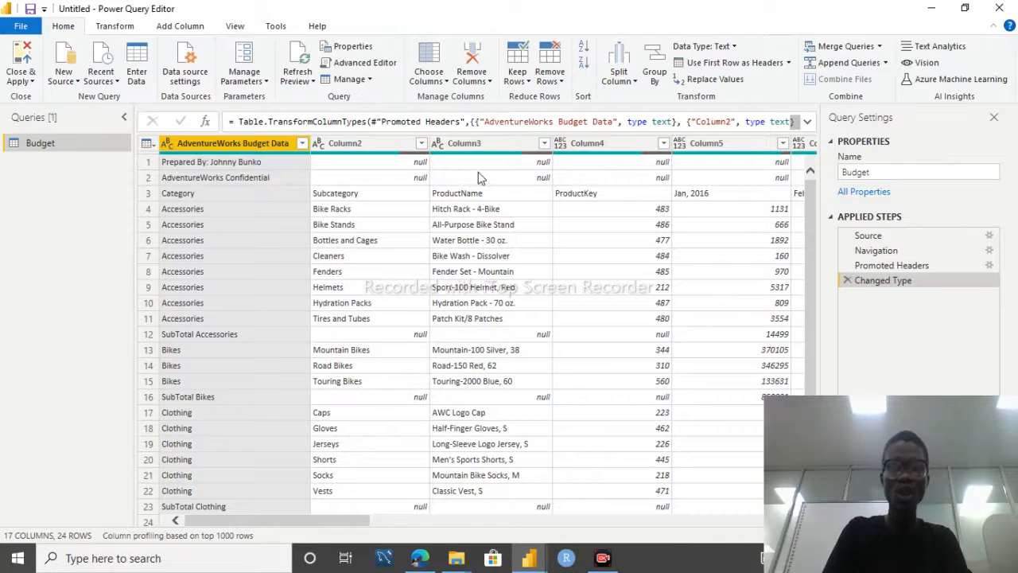
left_click(549, 83)
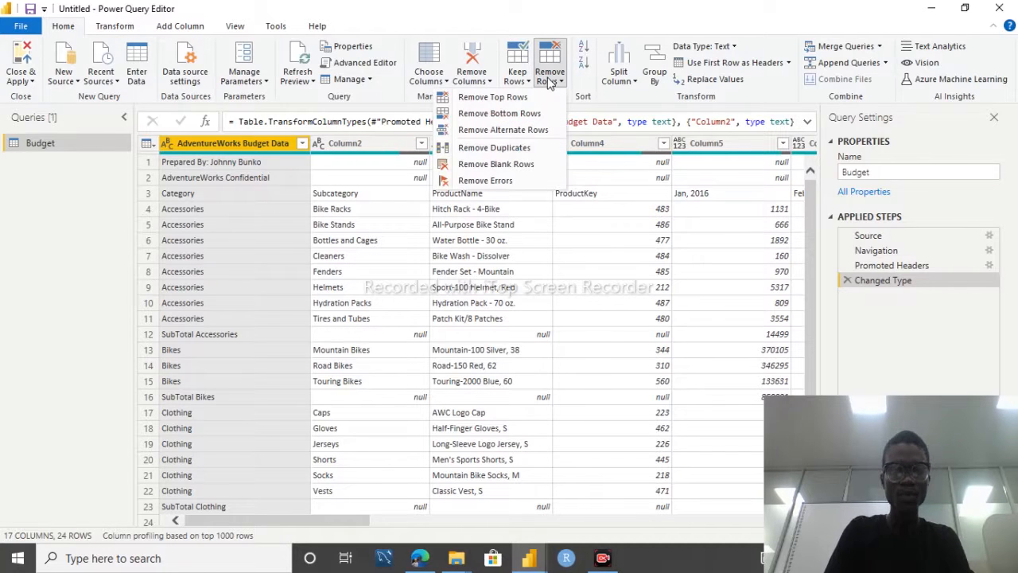
left_click(513, 99)
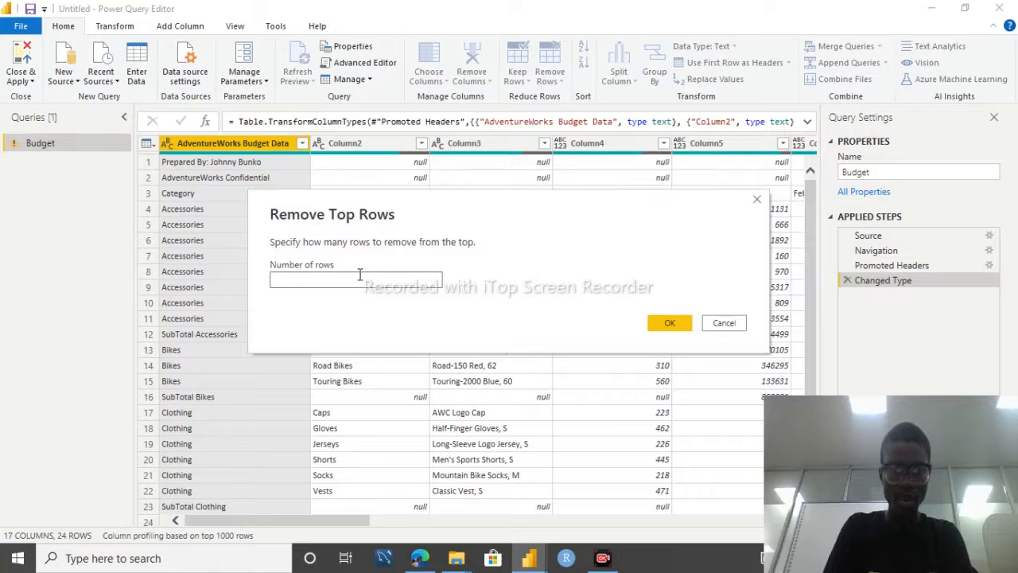
type("2")
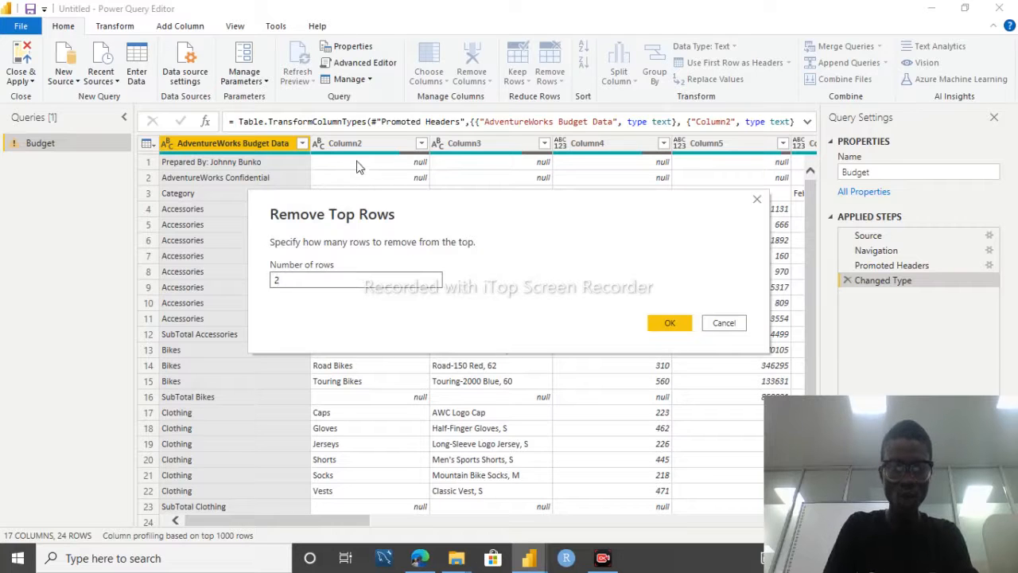
left_click(671, 325)
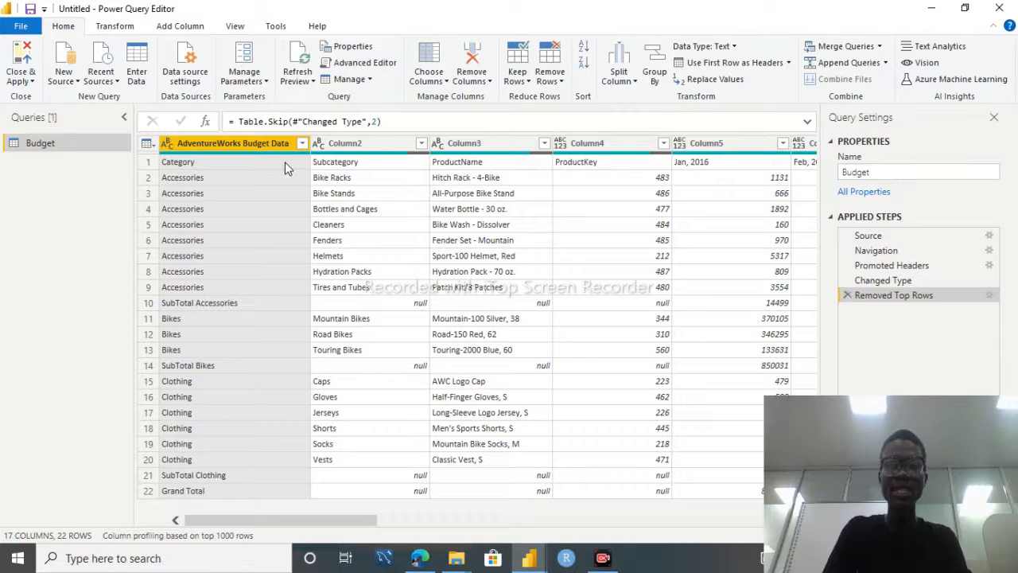
Step: Promote the first row of the Budget query to column headers and check the month columns
left_click(704, 63)
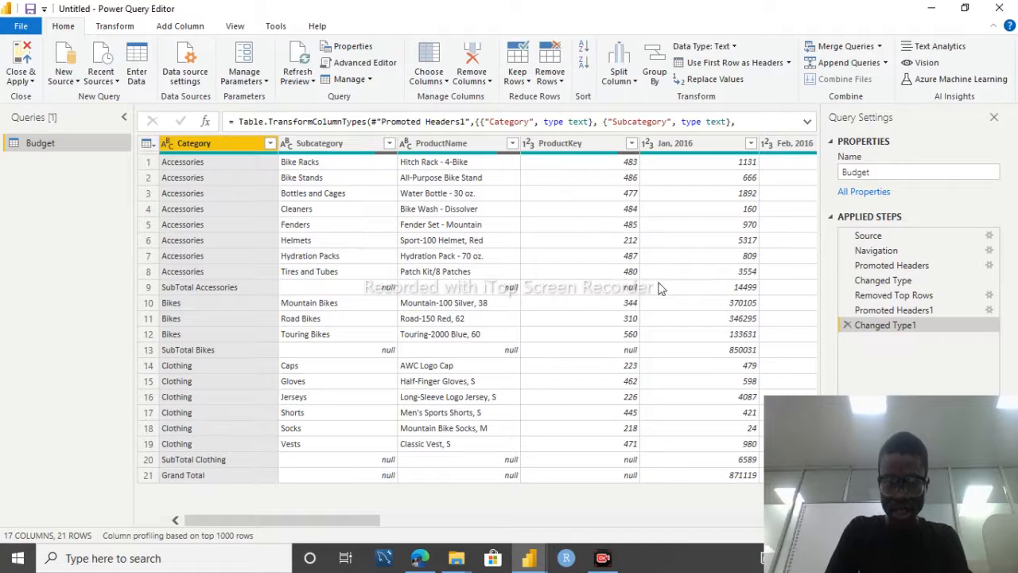
left_click(557, 523)
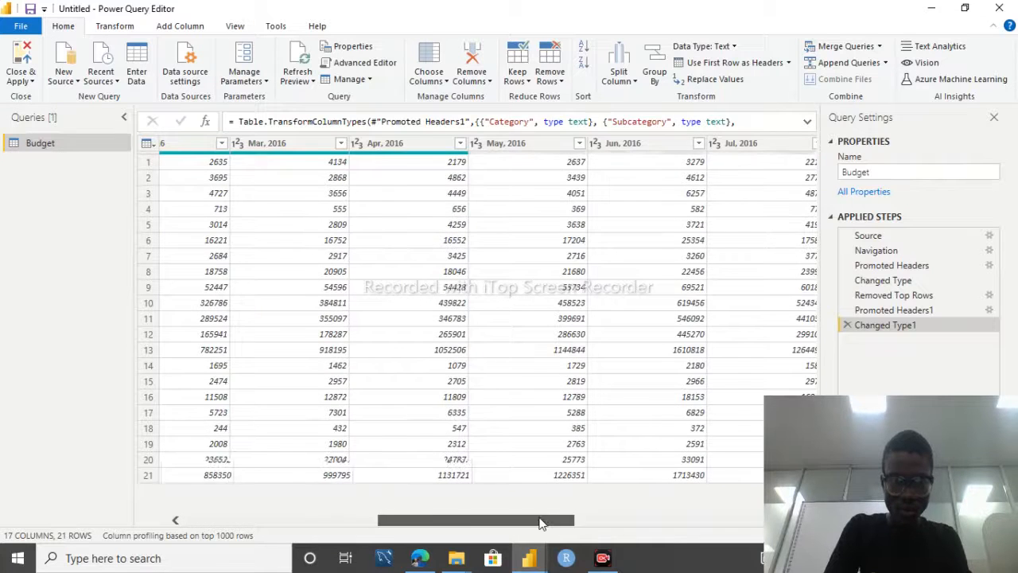
Step: Filter the Category column to exclude Grand Total, SubTotal Accessories, SubTotal Bikes and SubTotal Clothing
left_click_drag(539, 523, 425, 561)
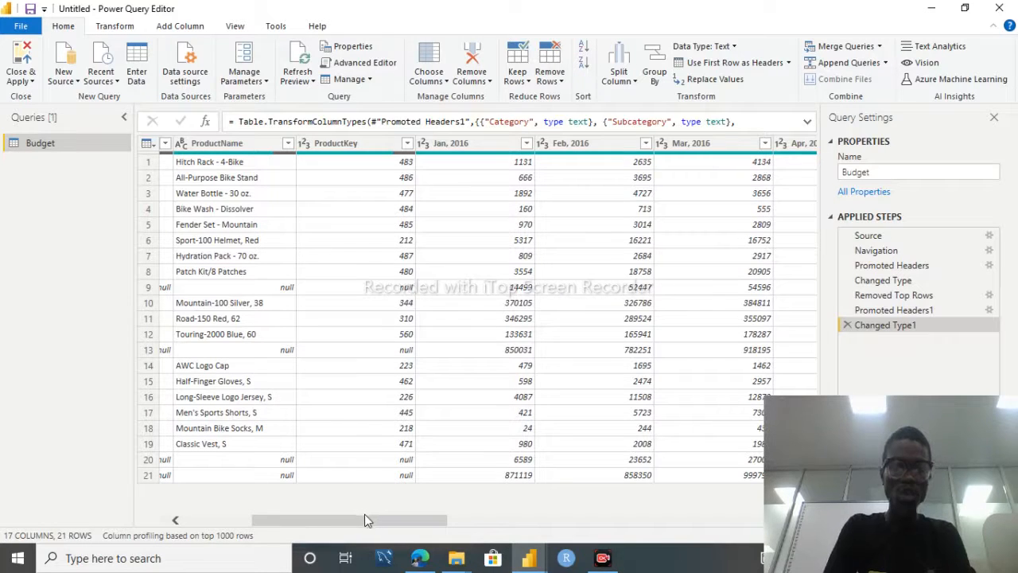
left_click_drag(364, 520, 289, 529)
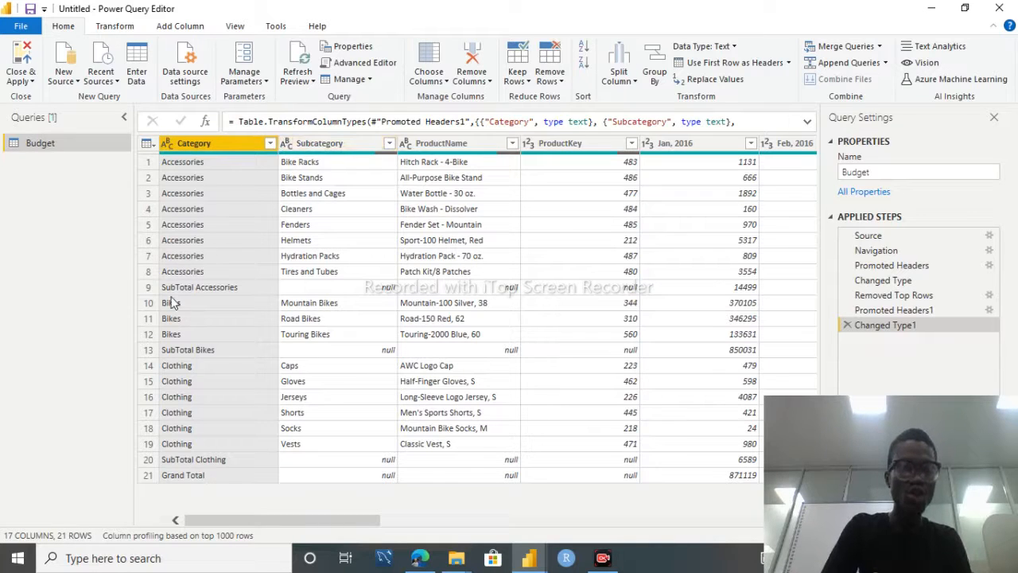
left_click(270, 145)
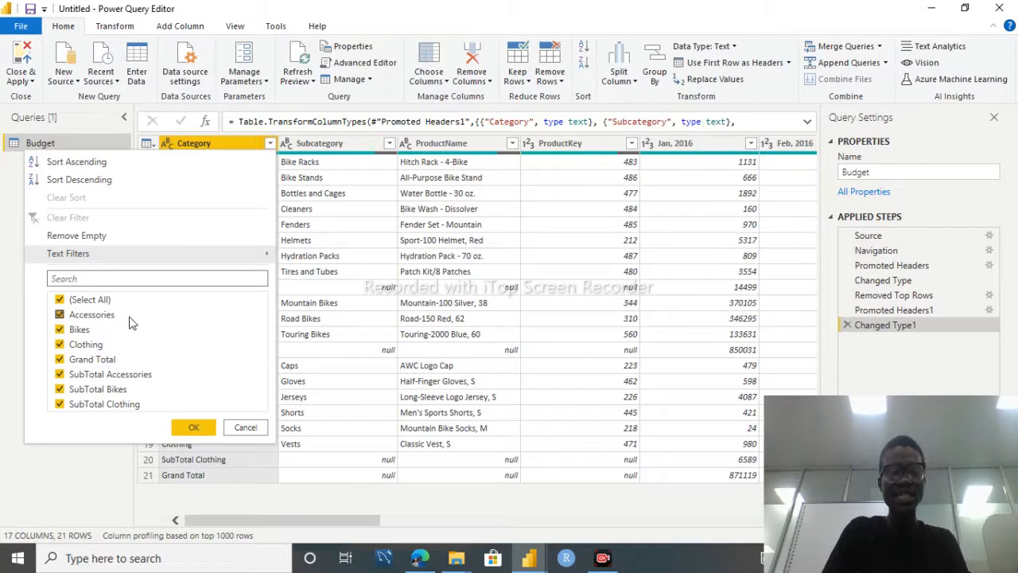
left_click(61, 359)
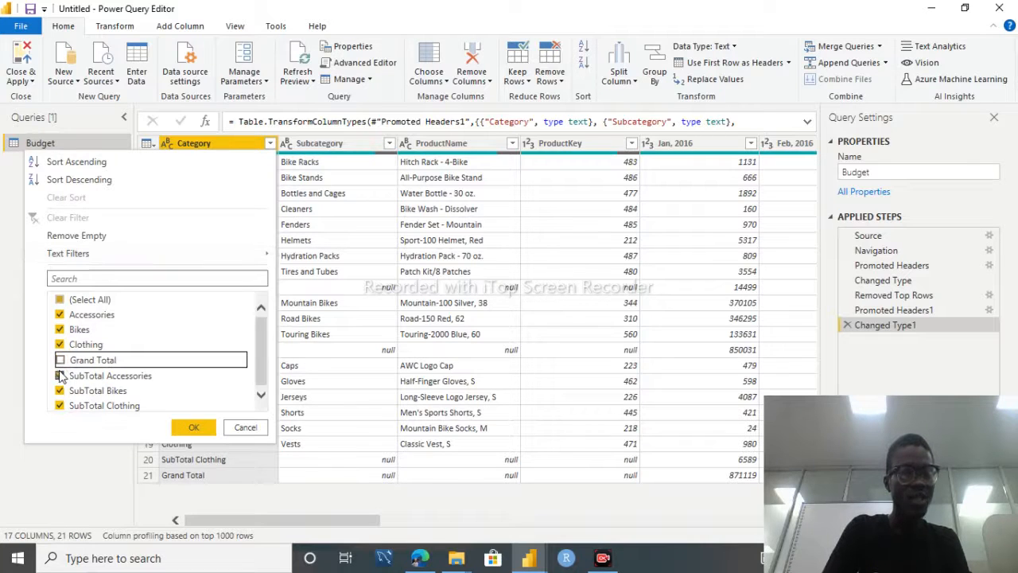
left_click(60, 376)
left_click(60, 390)
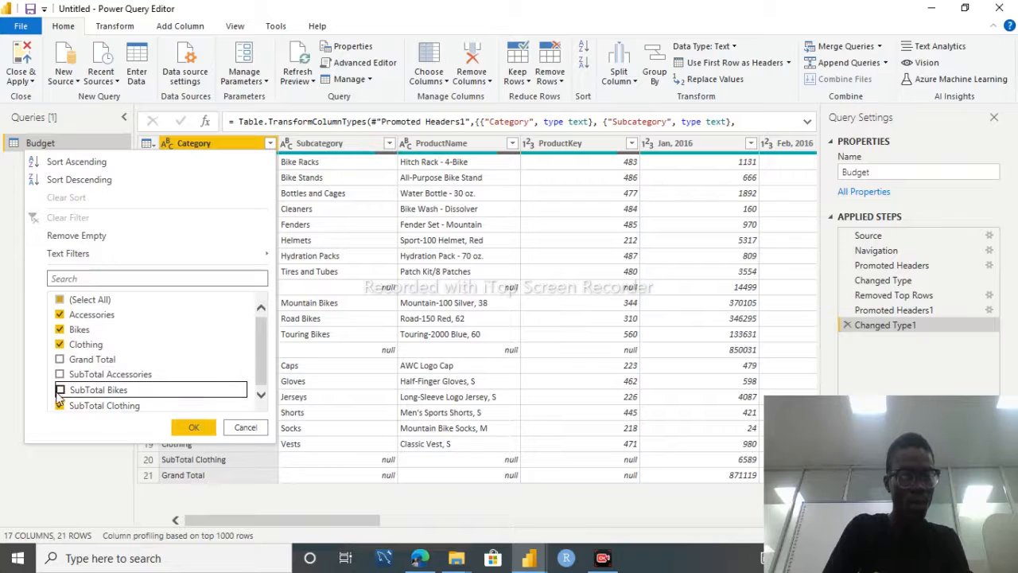
left_click(59, 406)
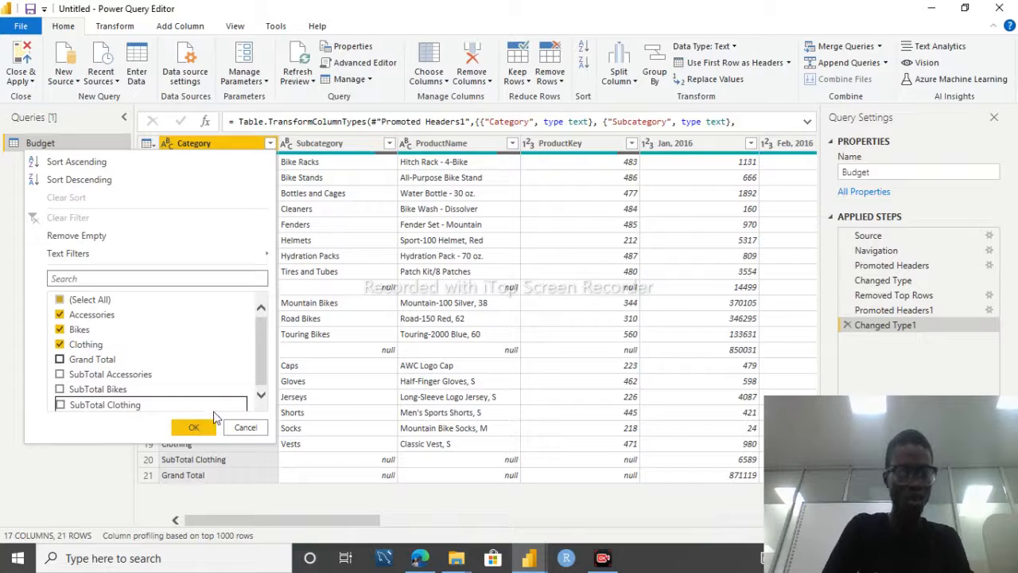
left_click(195, 429)
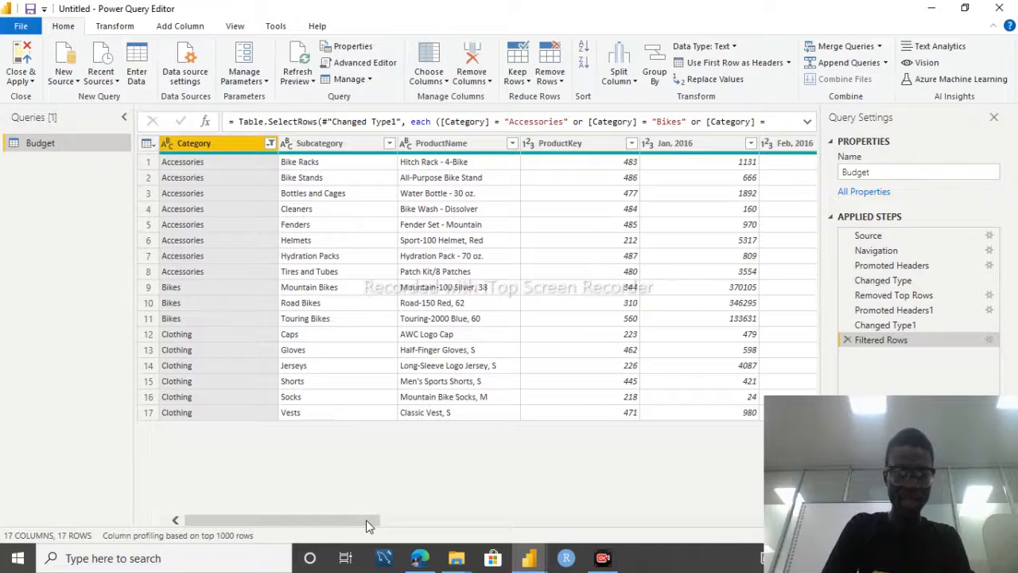
Step: Remove the Grand Total column from the Budget query
left_click_drag(366, 519, 755, 548)
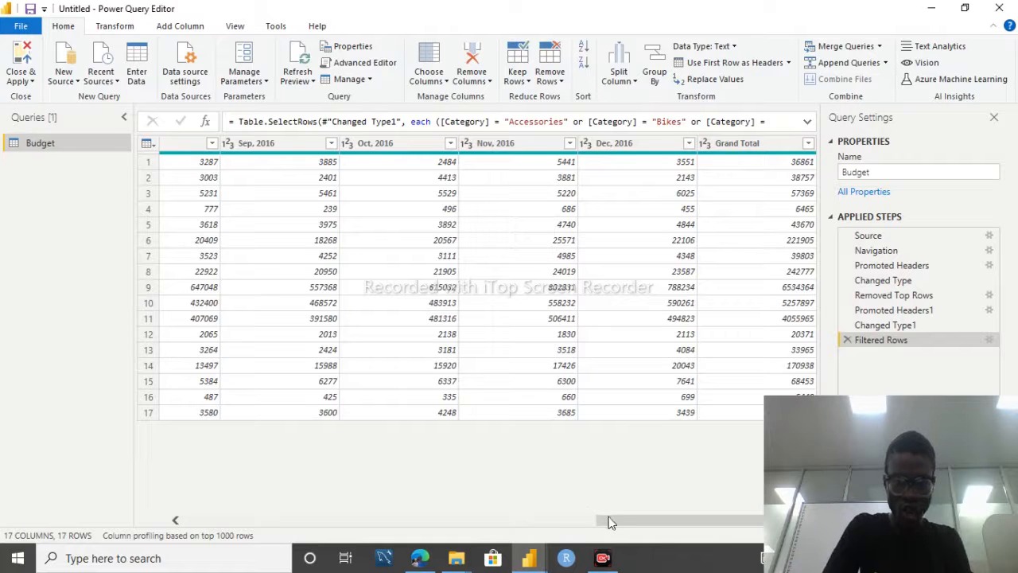
left_click_drag(611, 523, 670, 570)
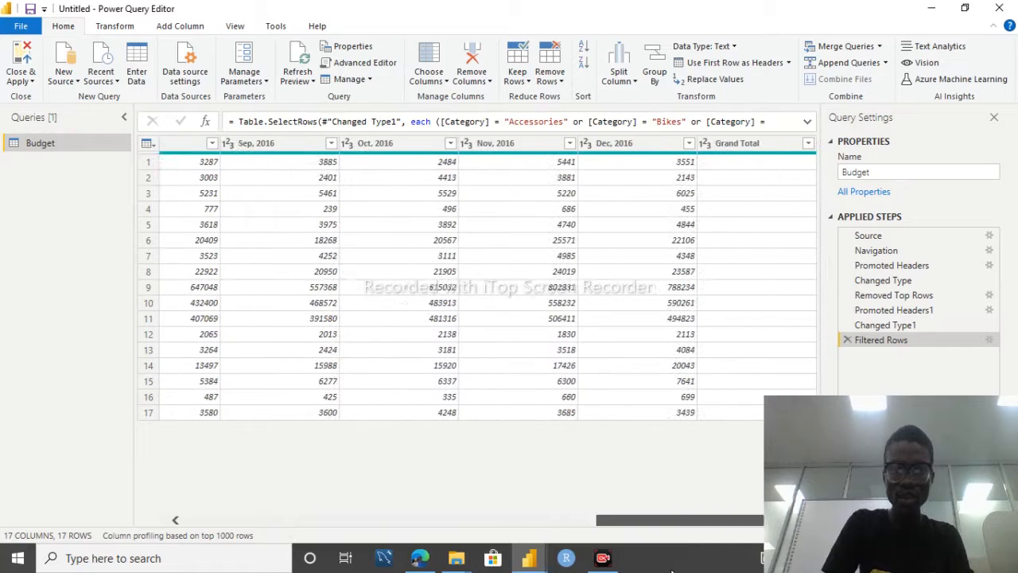
left_click(758, 142)
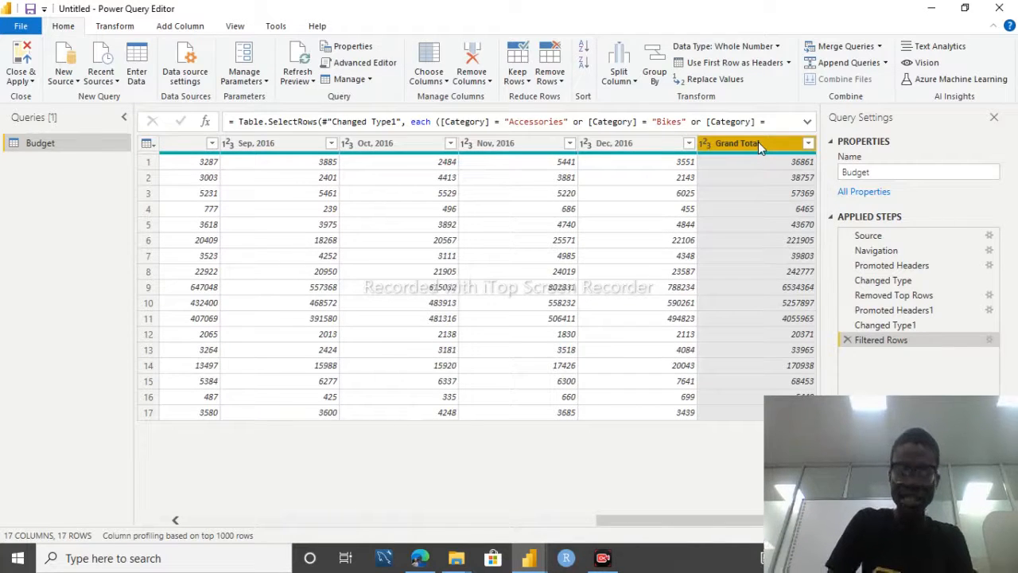
right_click(758, 141)
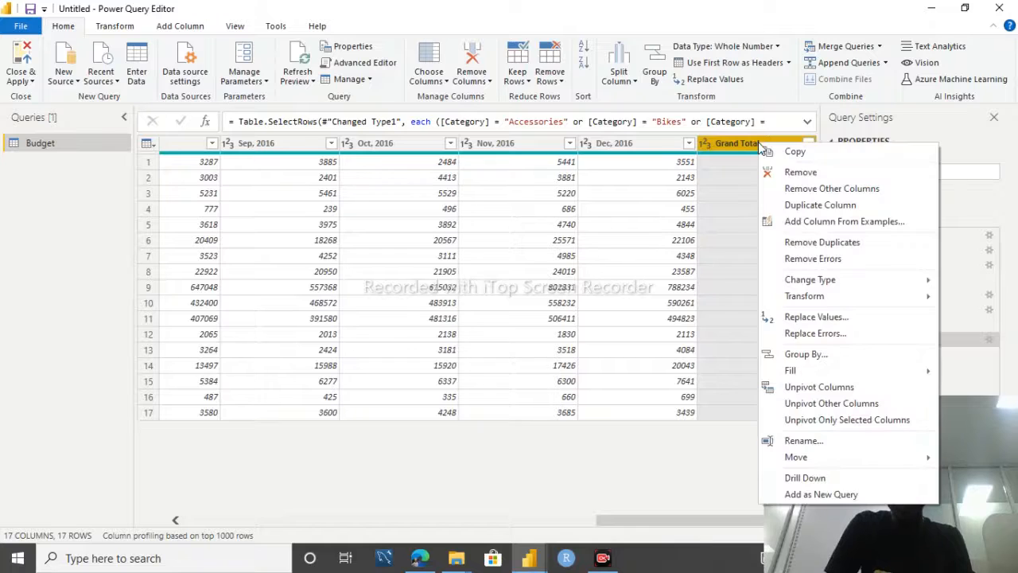
left_click(797, 173)
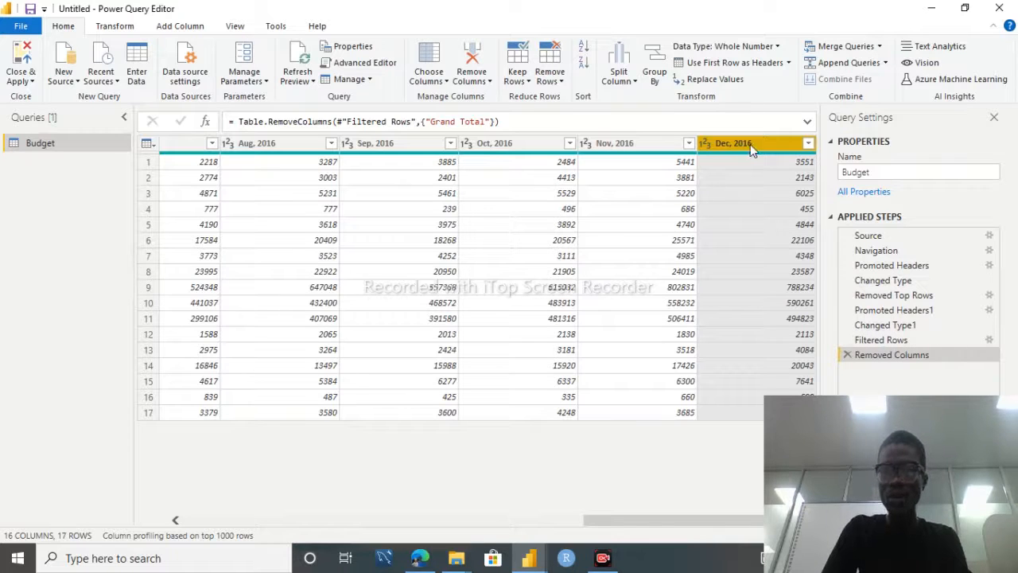
Step: Review the table at the Filtered Rows, Promoted Headers1 and Removed Top Rows steps, return to Removed Columns and examine the month columns
left_click(892, 340)
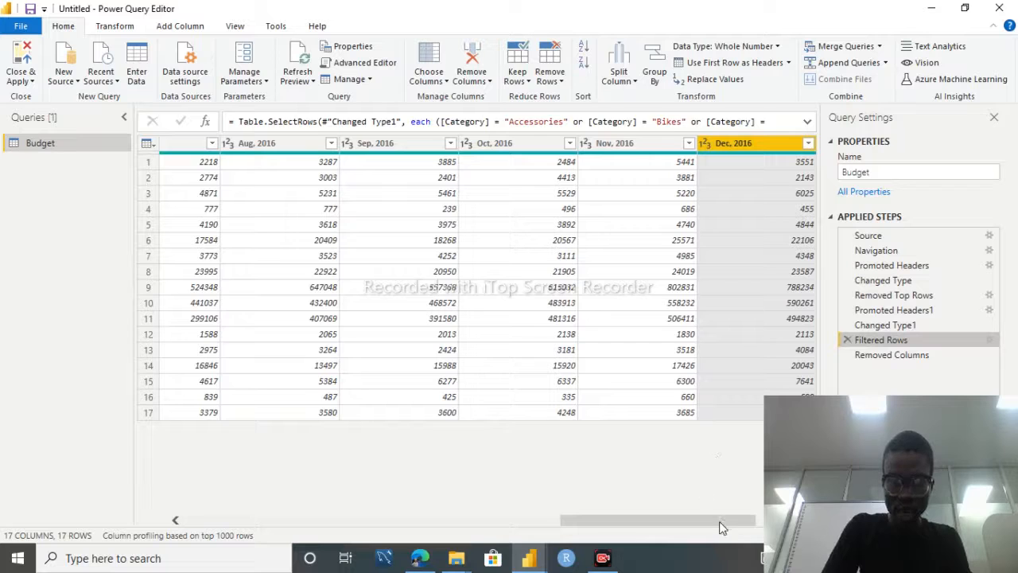
left_click_drag(714, 525, 768, 525)
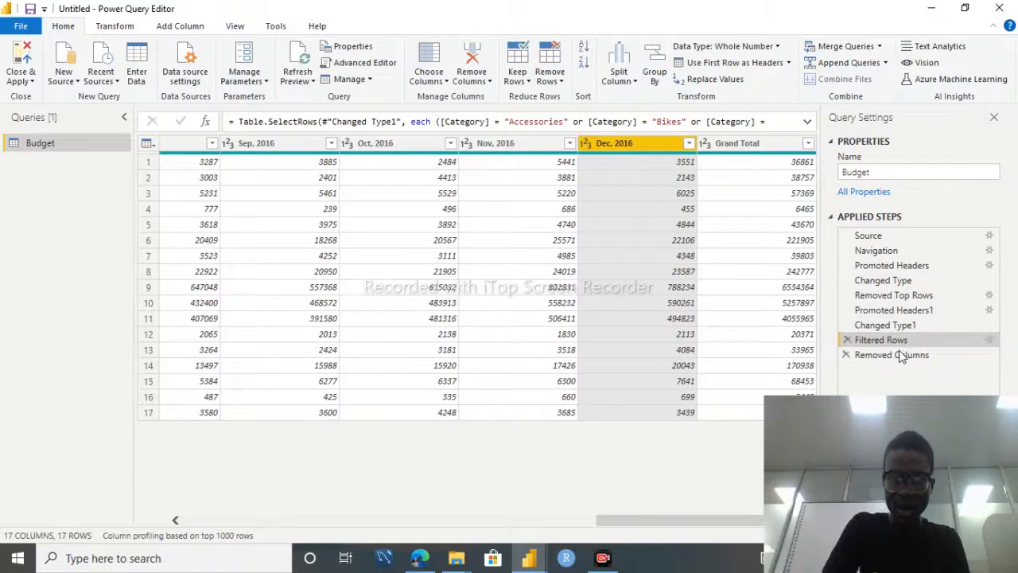
left_click(882, 311)
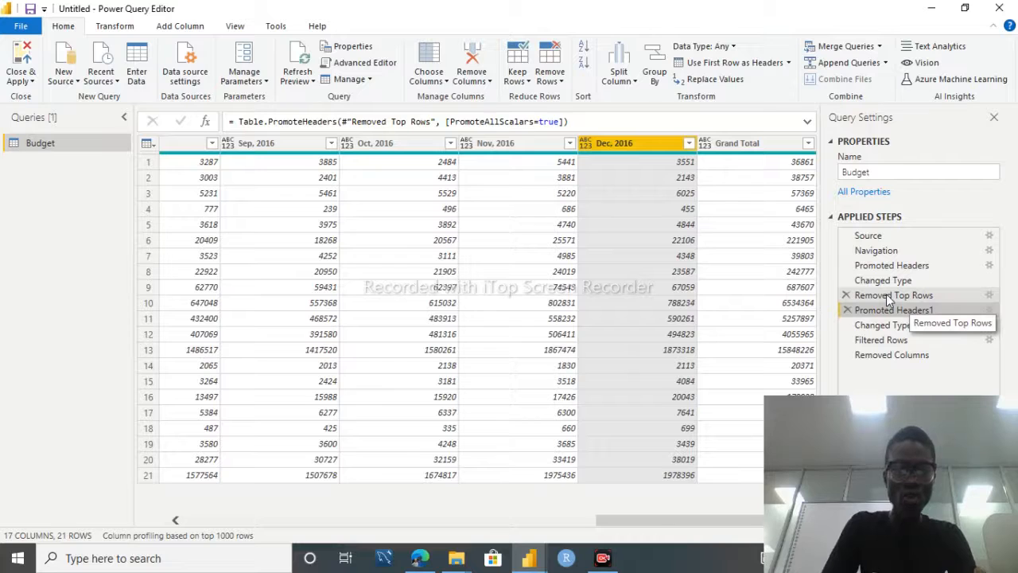
left_click(885, 295)
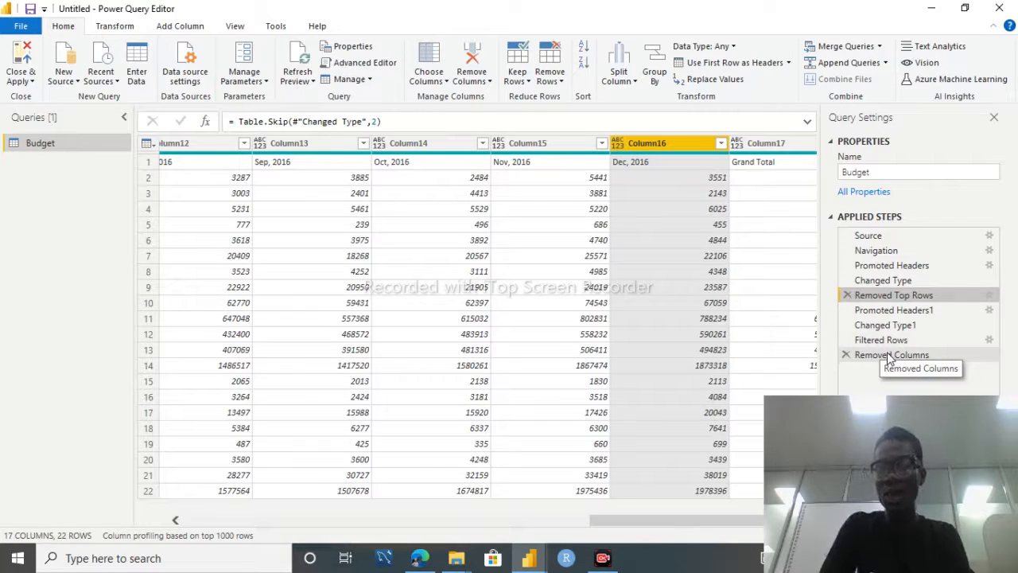
left_click(888, 356)
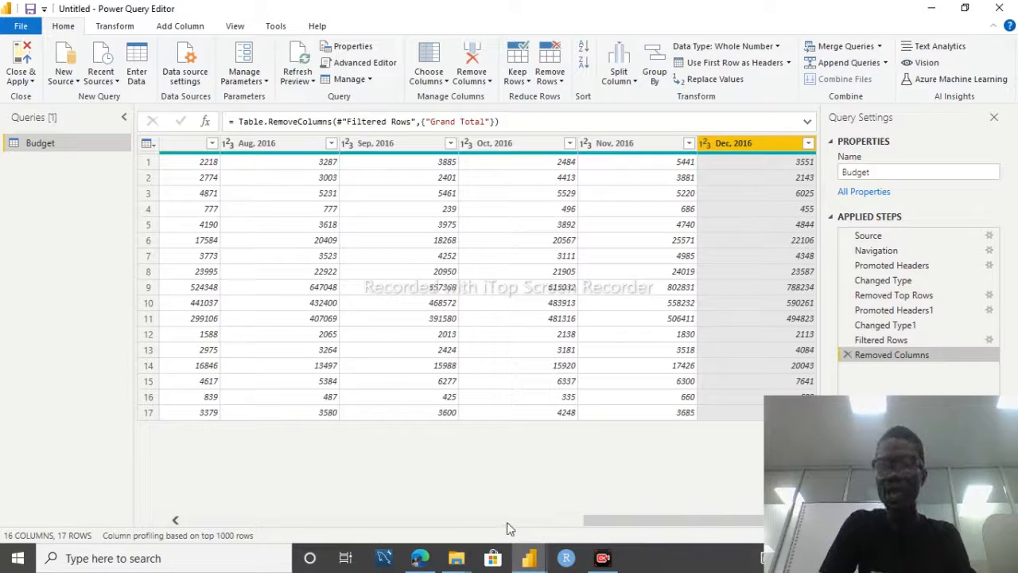
left_click_drag(503, 527, 381, 540)
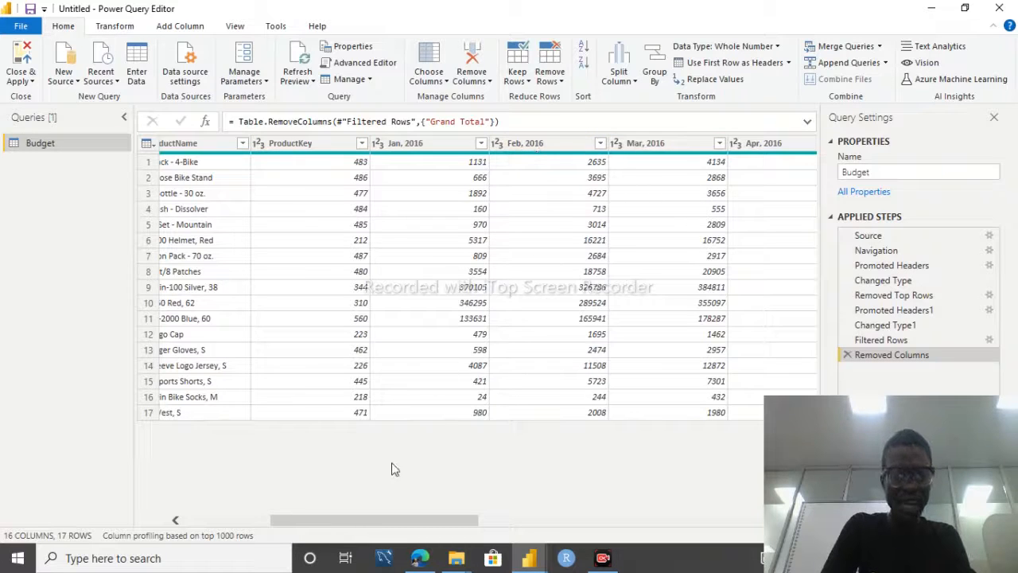
left_click_drag(357, 518, 523, 524)
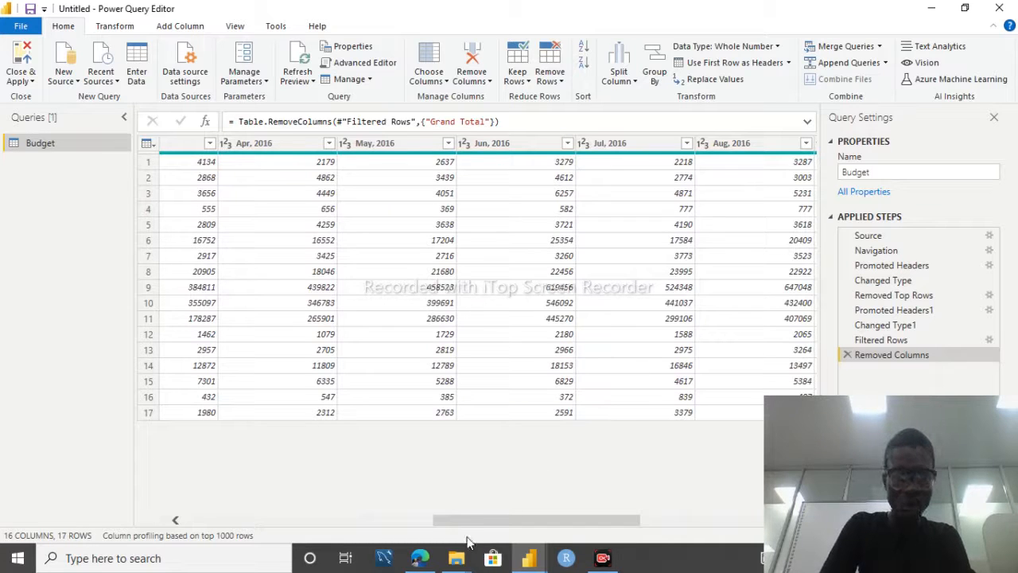
left_click_drag(476, 522, 642, 541)
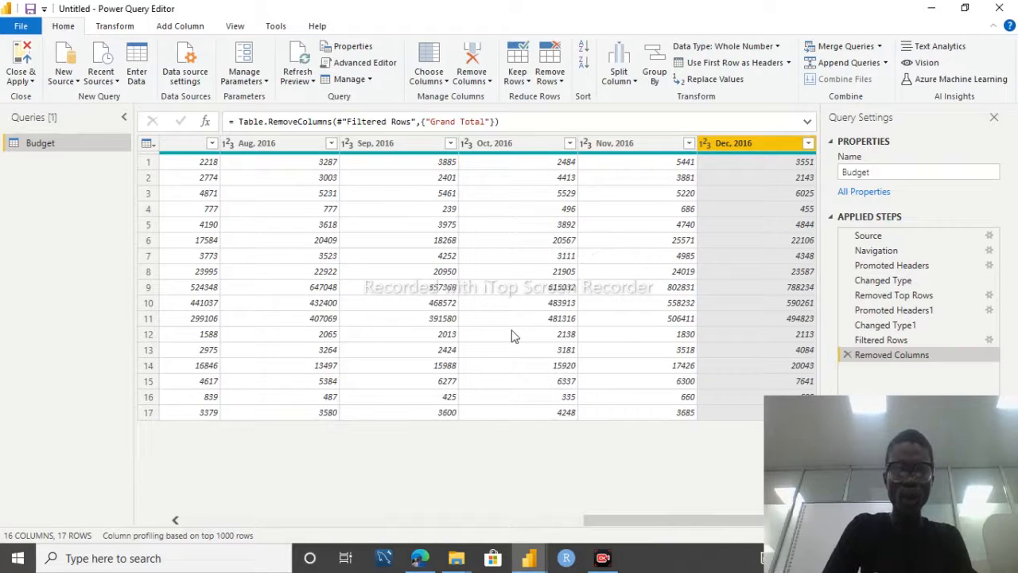
left_click(422, 520)
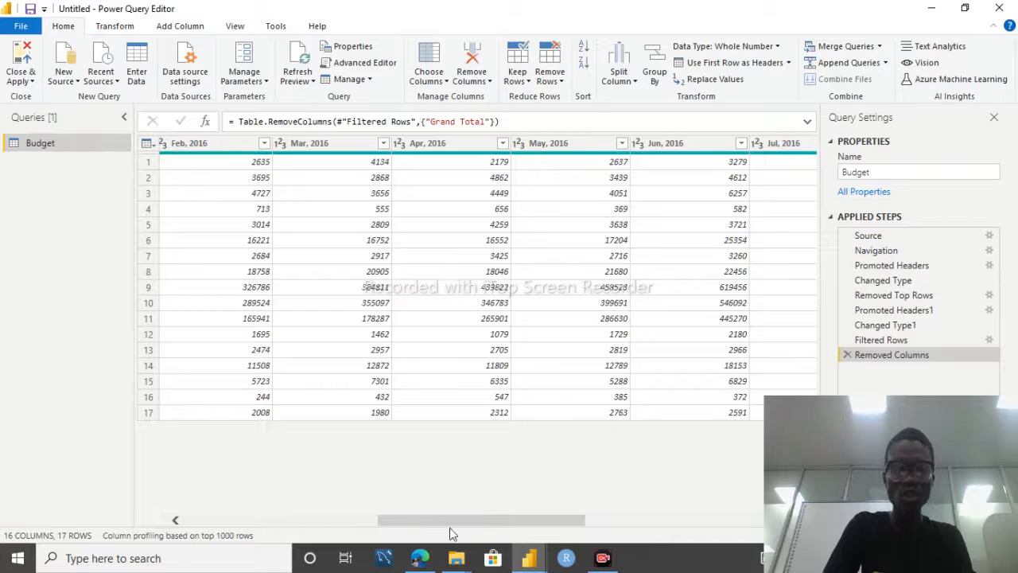
left_click_drag(447, 522, 364, 527)
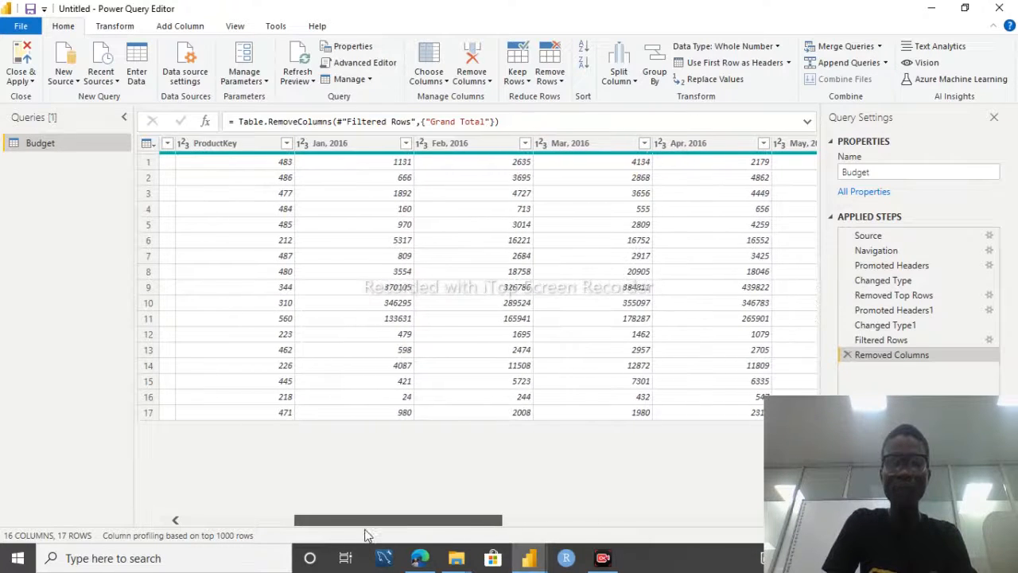
left_click(344, 143)
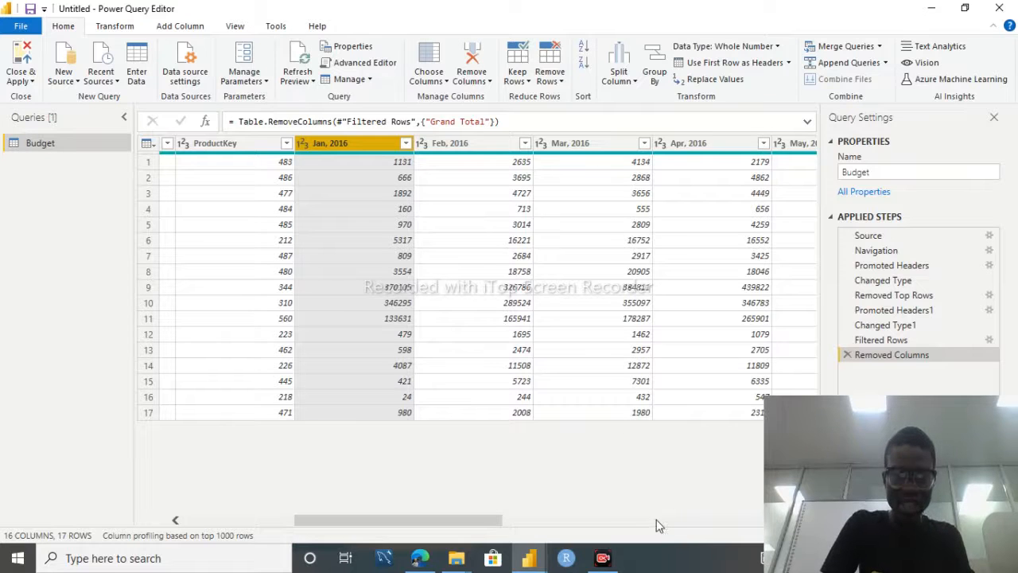
scroll(680, 523, "right", 5)
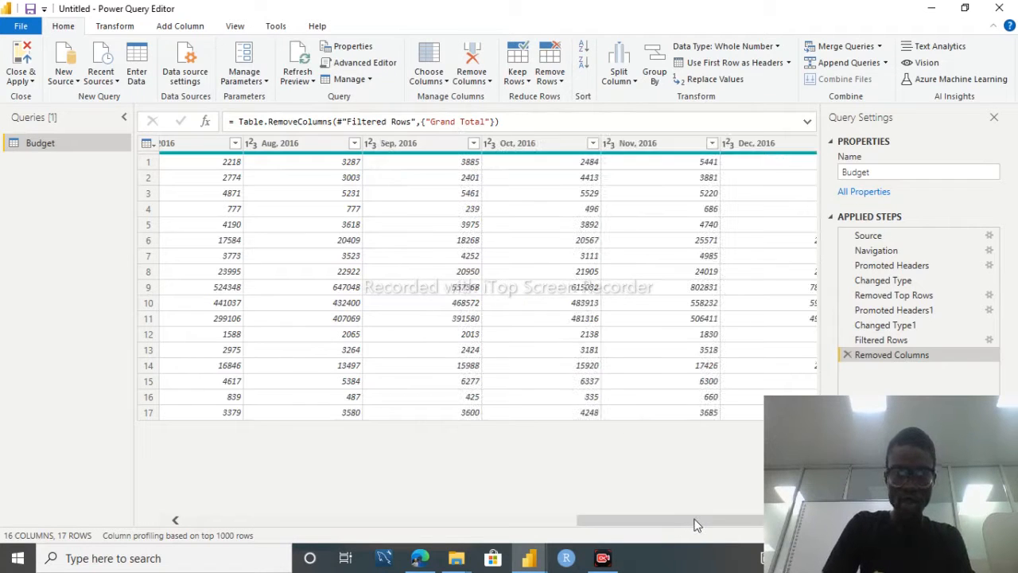
left_click_drag(696, 523, 732, 529)
left_click(754, 150)
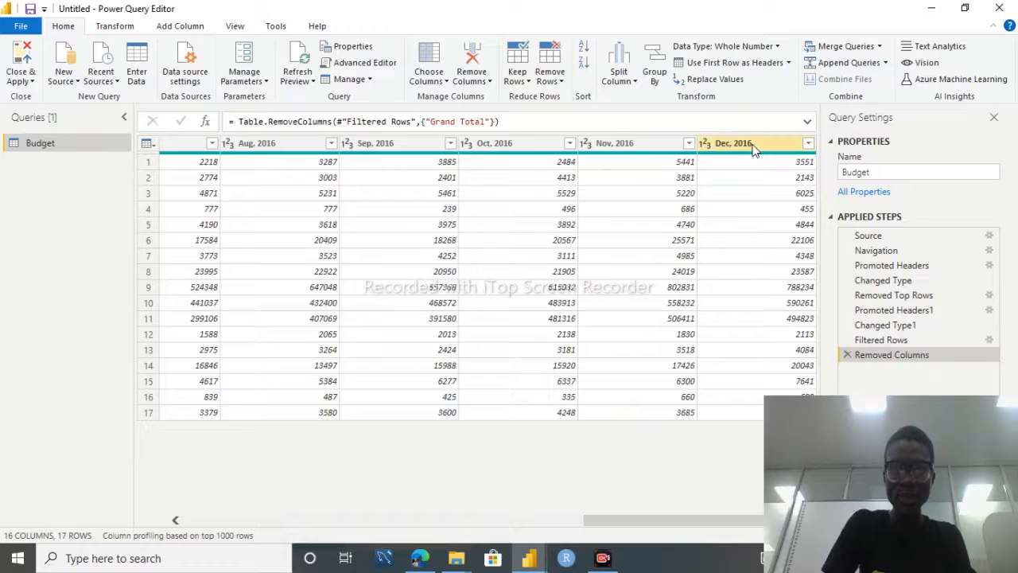
key("ctrl+a")
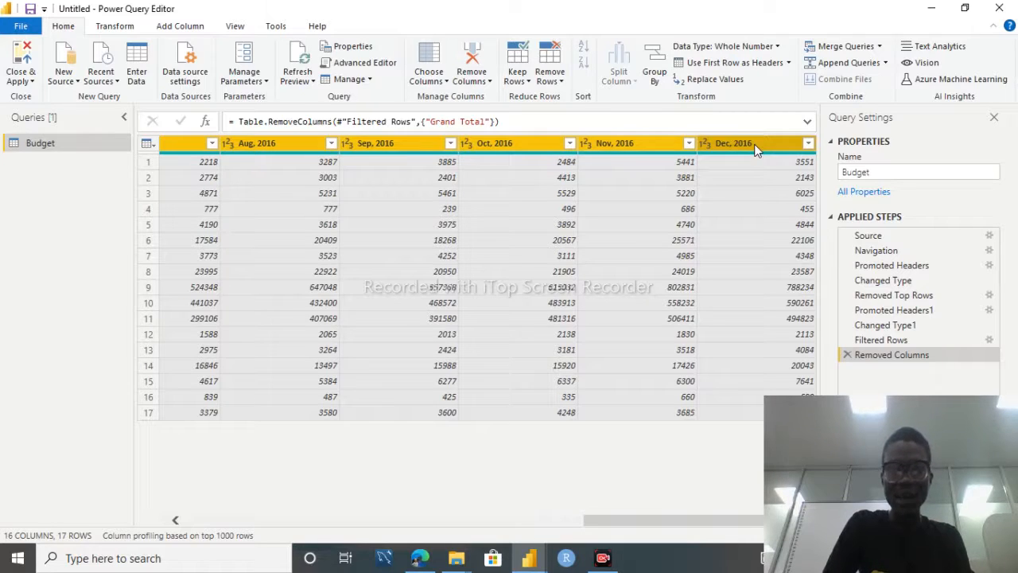
Step: Unpivot the twelve month columns from Jan, 2016 to Dec, 2016 into attribute and value columns
left_click(755, 149)
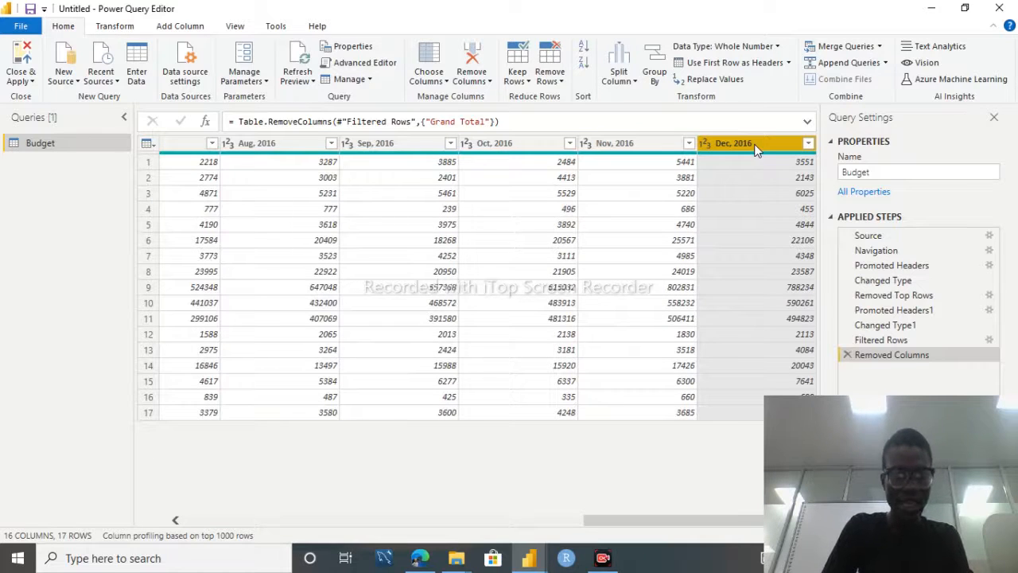
left_click(390, 521)
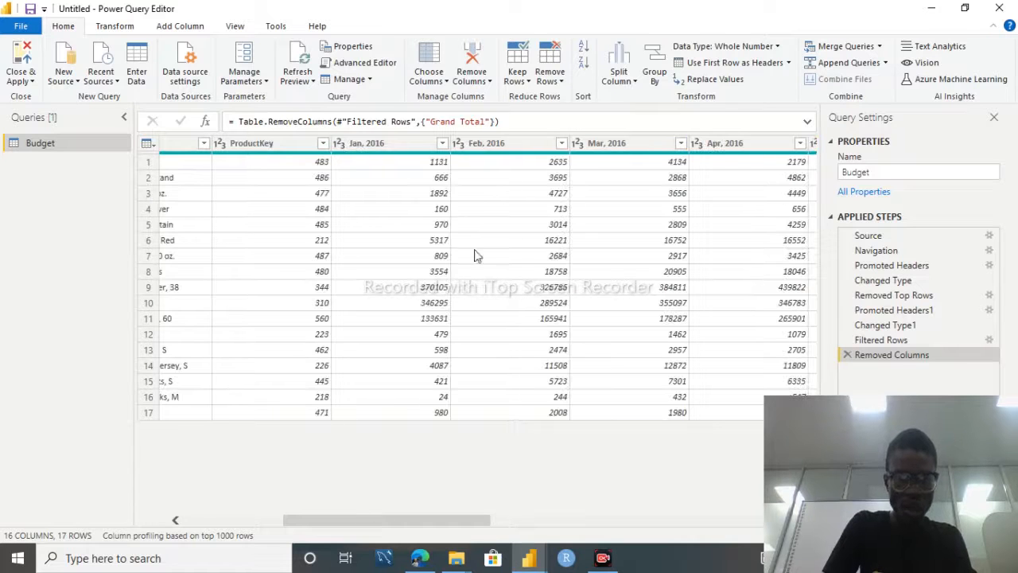
left_click(387, 143, "shift")
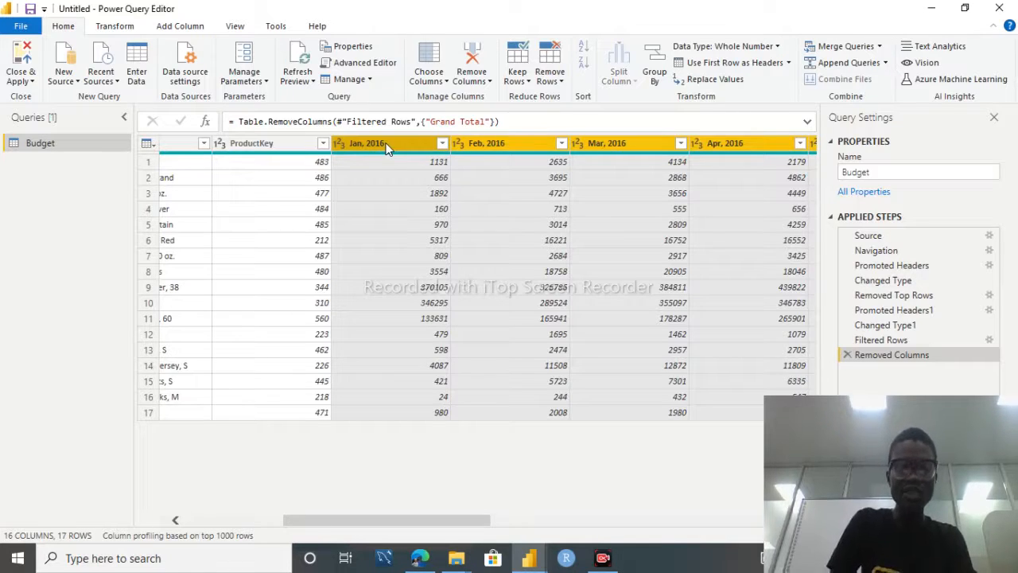
right_click(387, 148)
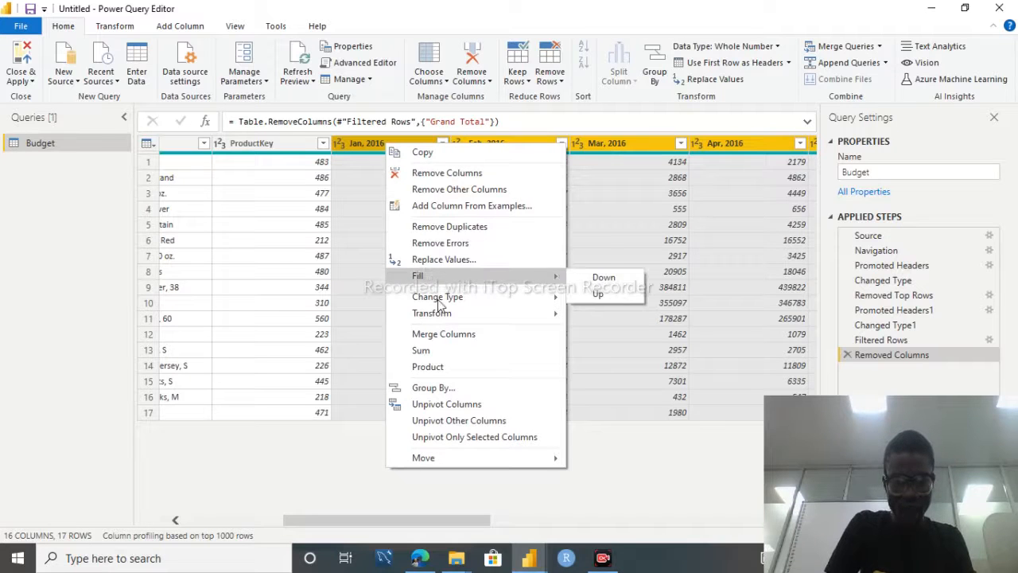
left_click(469, 405)
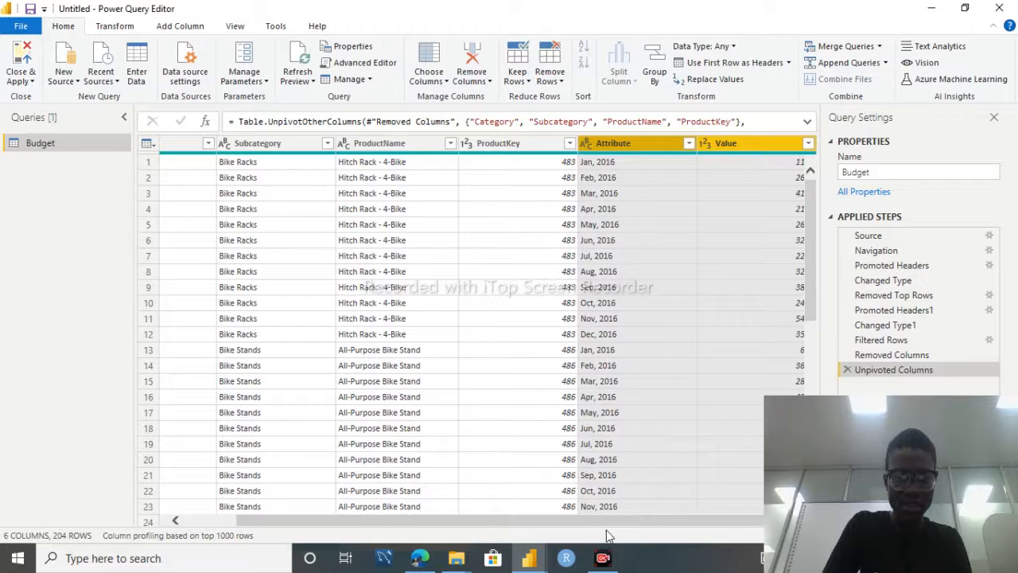
Step: Rename the Attribute column of the Budget query to Months
left_click_drag(592, 522, 605, 522)
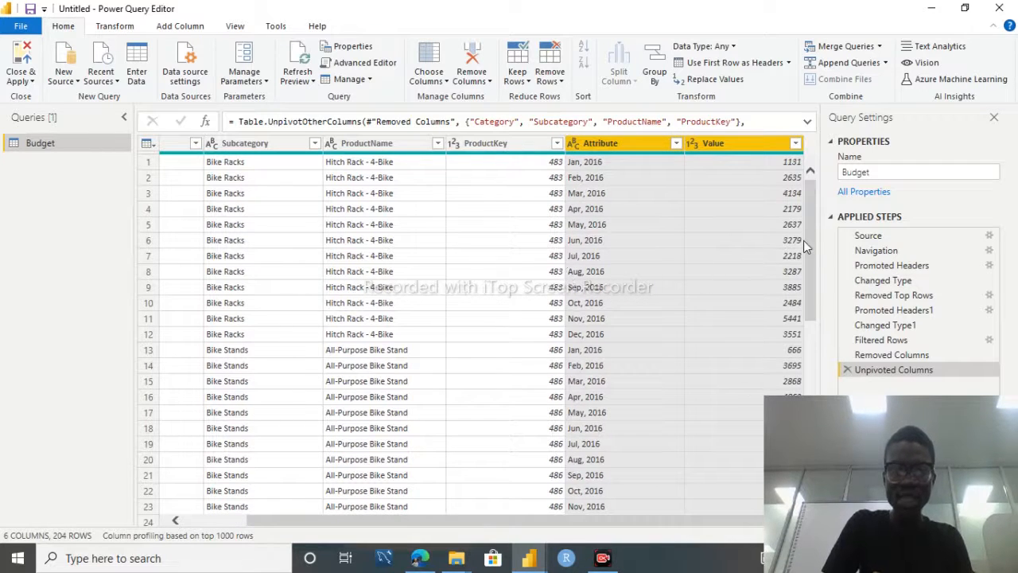
left_click_drag(808, 236, 830, 137)
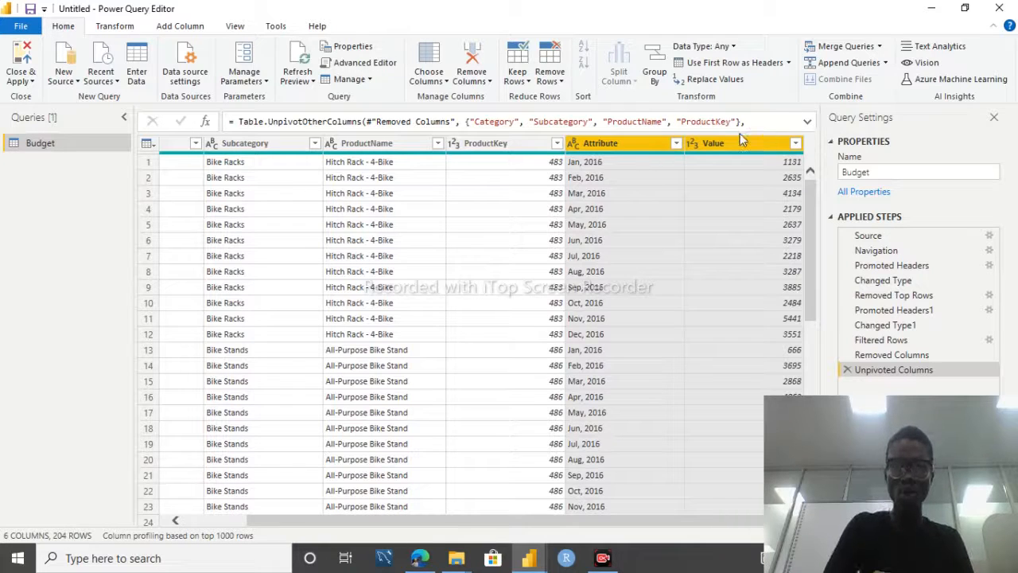
double_click(615, 142)
type("V")
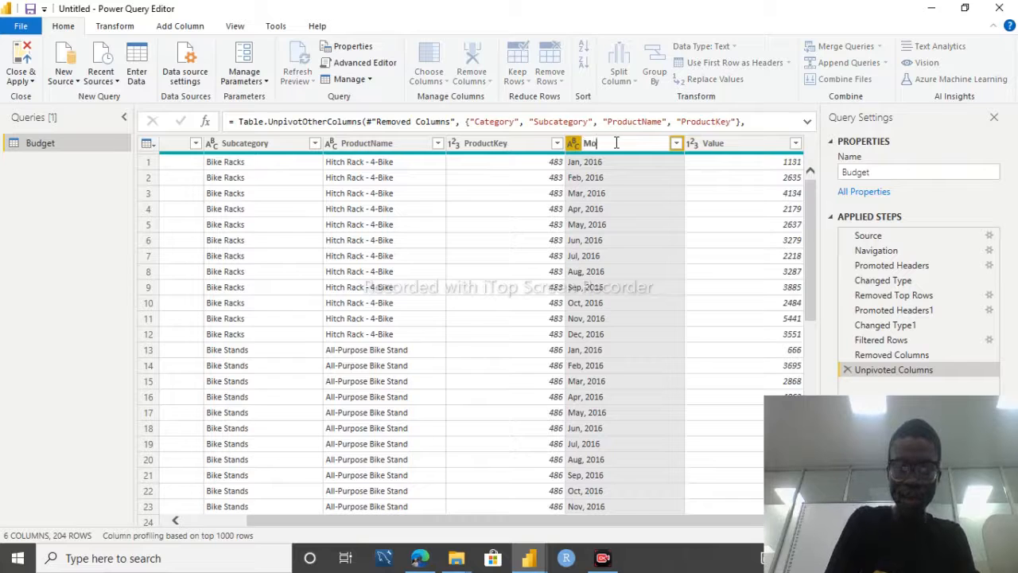
type("onths")
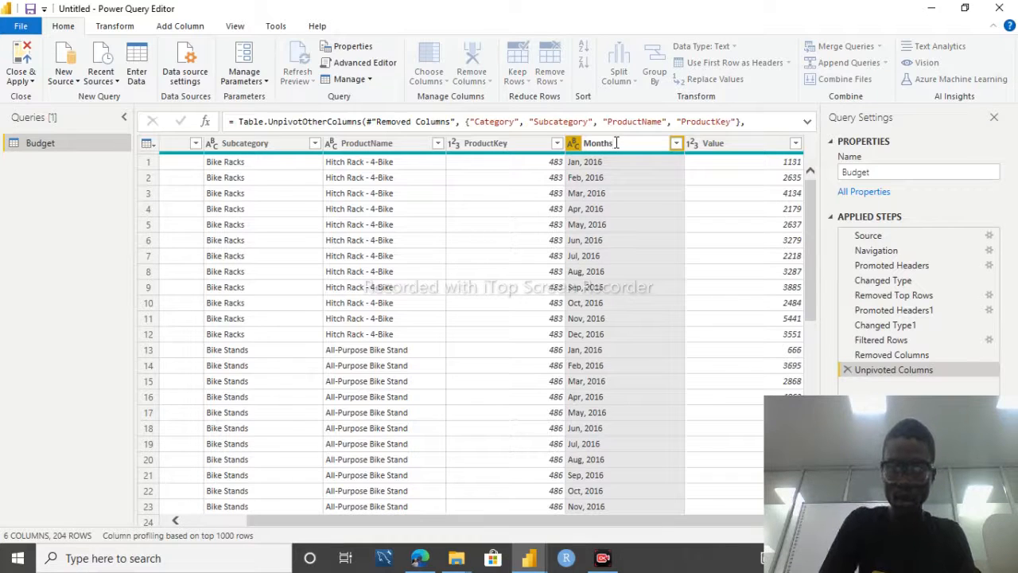
key("Return")
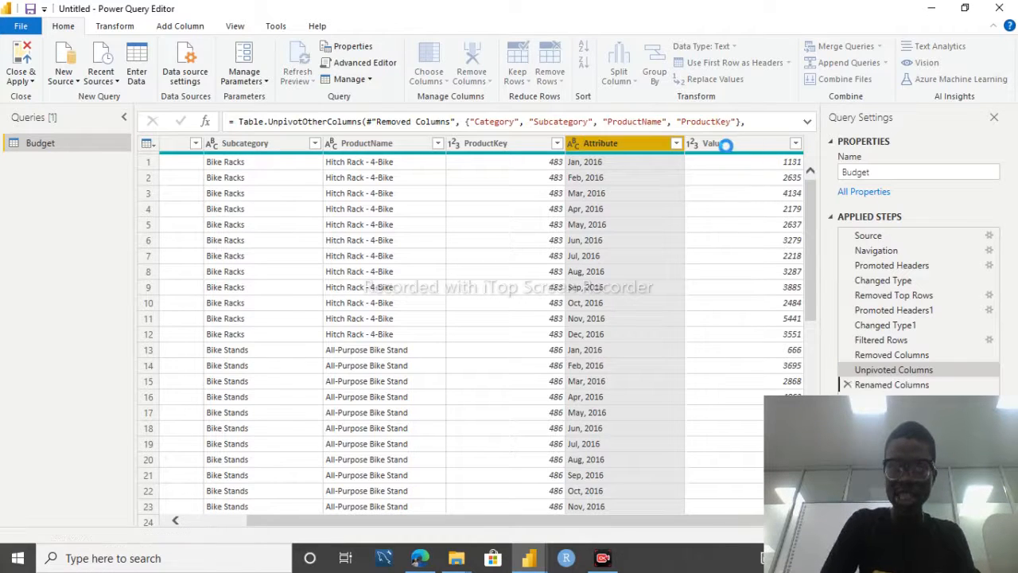
Step: Rename the Value column of the Budget query to SalesAmount
left_click(735, 144)
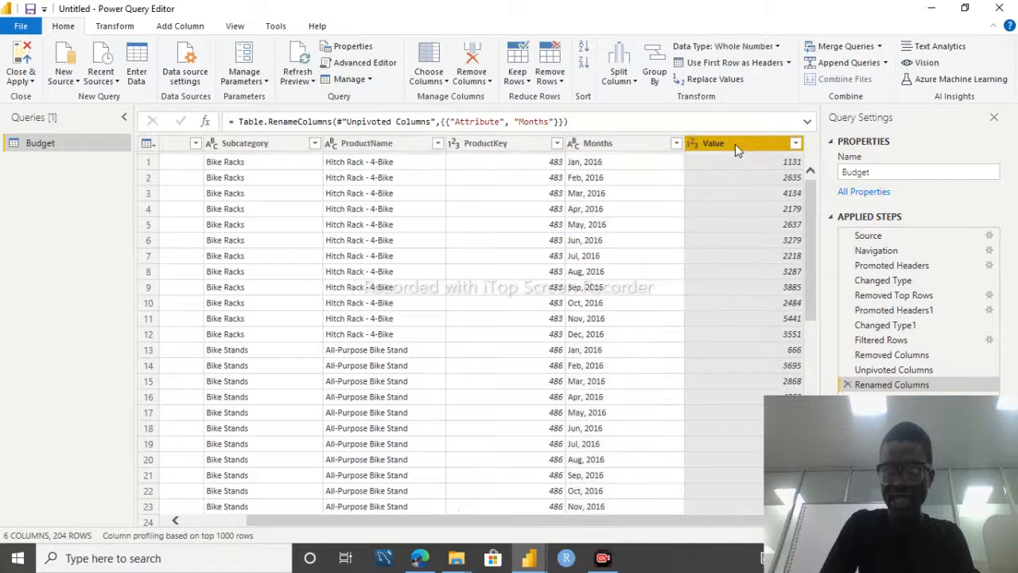
double_click(735, 144)
key("BackSpace")
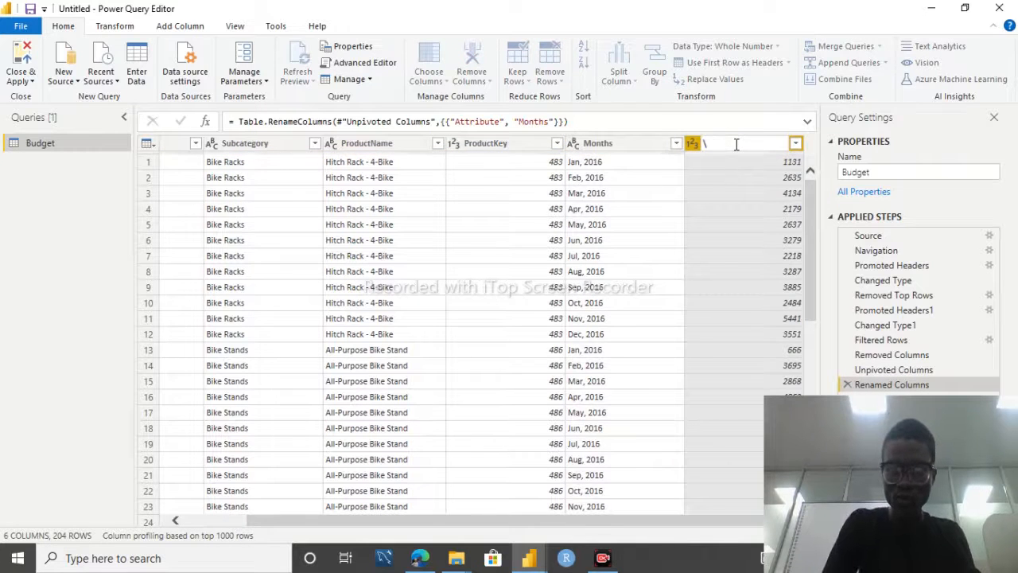
type("S")
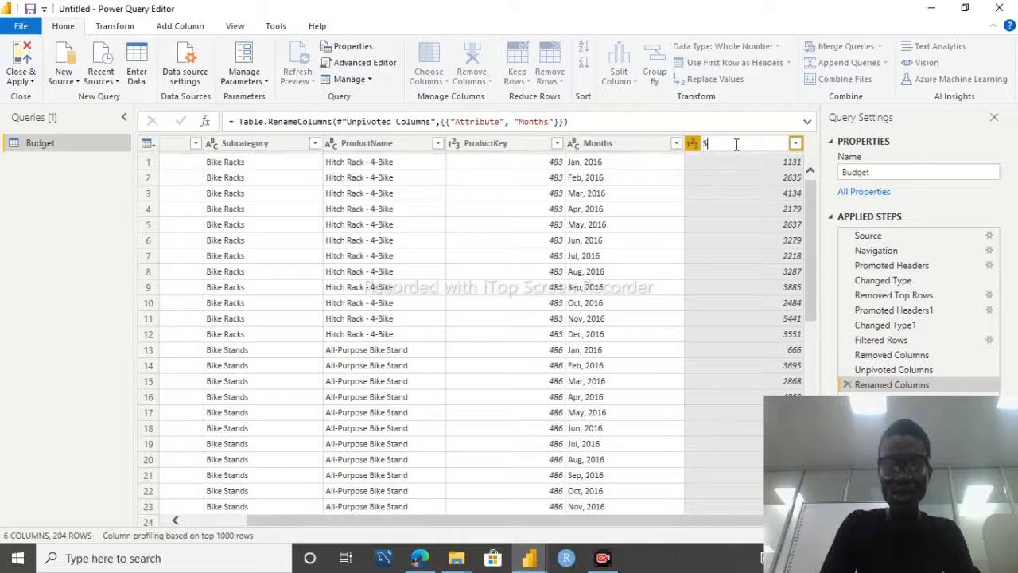
type("ales")
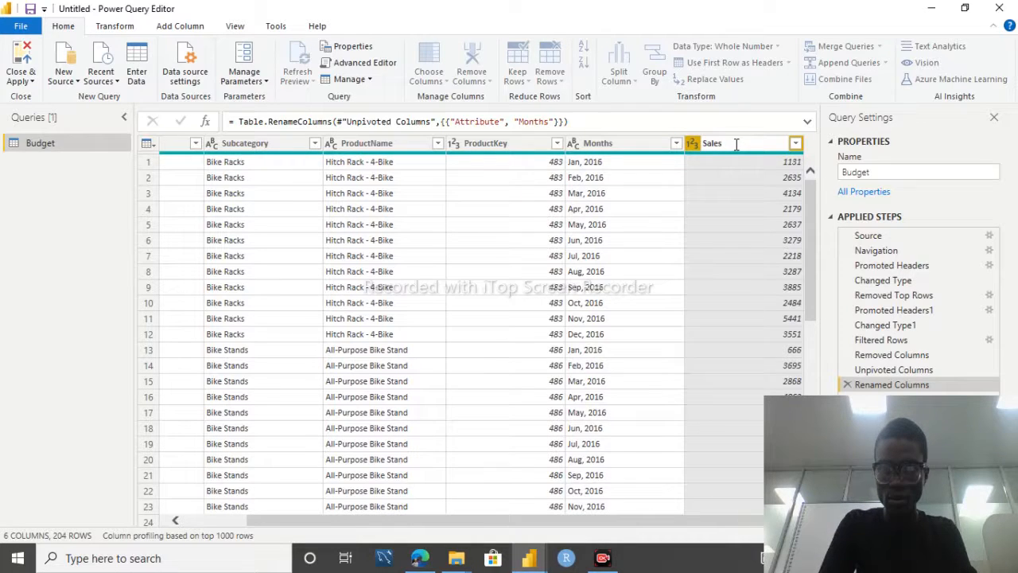
key("Return")
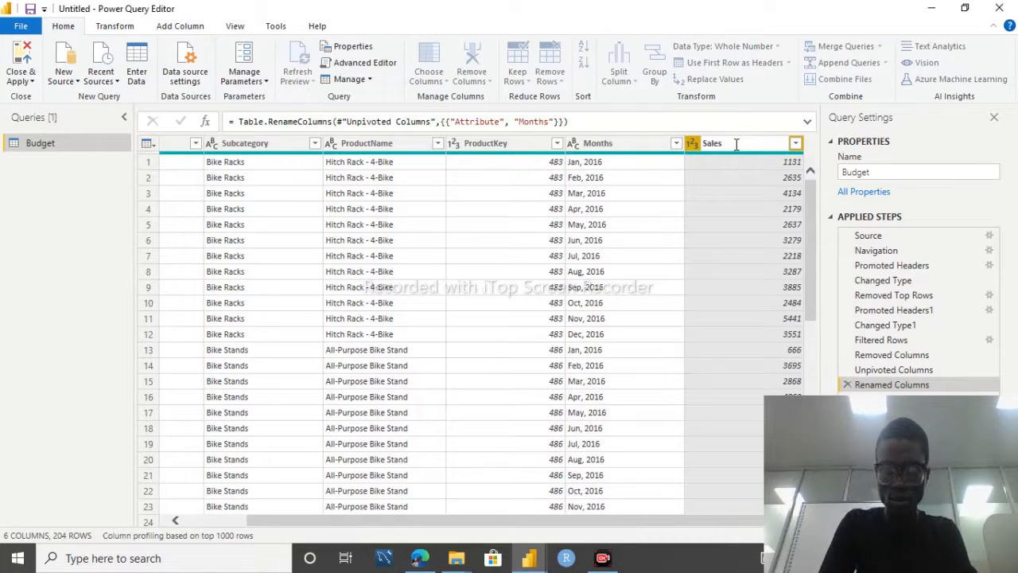
type("Amount")
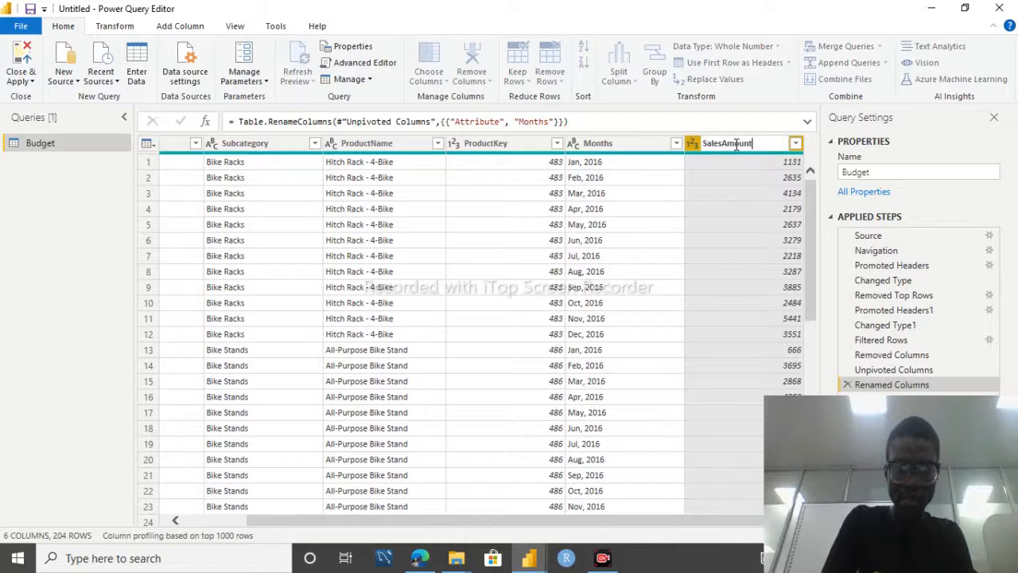
key("Return")
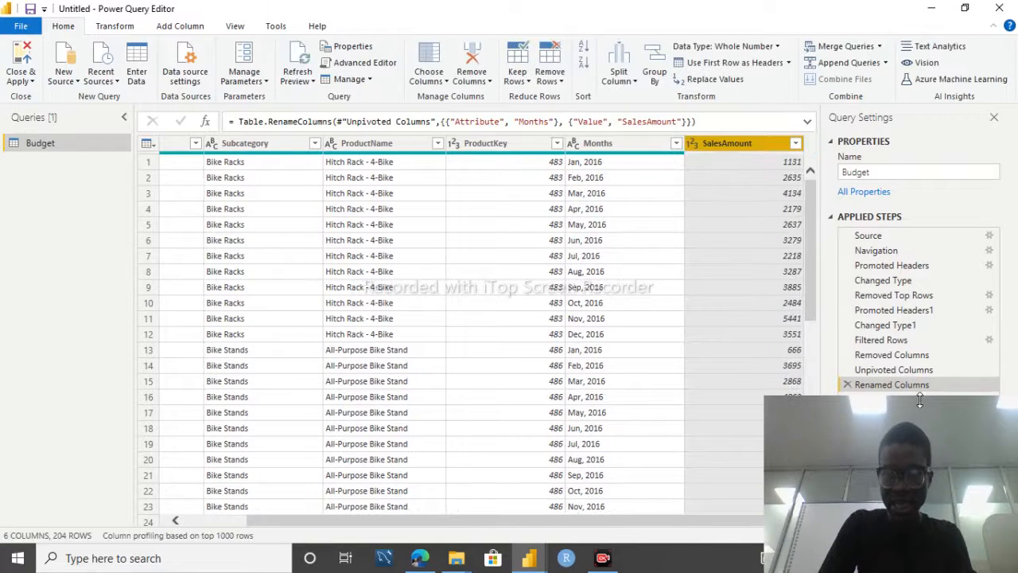
Step: Close the query editor and apply the Budget query changes to the report
left_click_drag(917, 404, 716, 410)
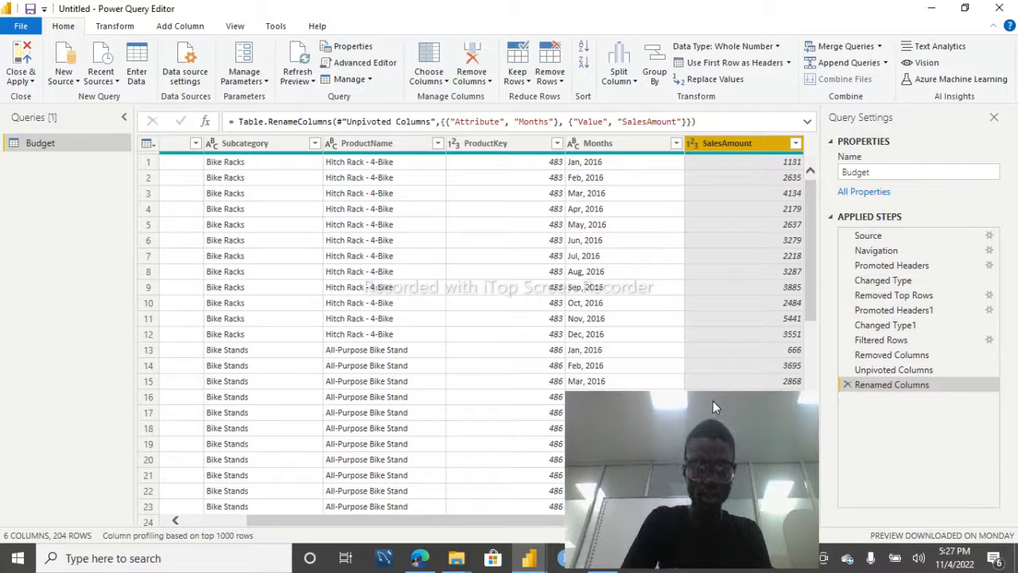
left_click_drag(712, 401, 941, 399)
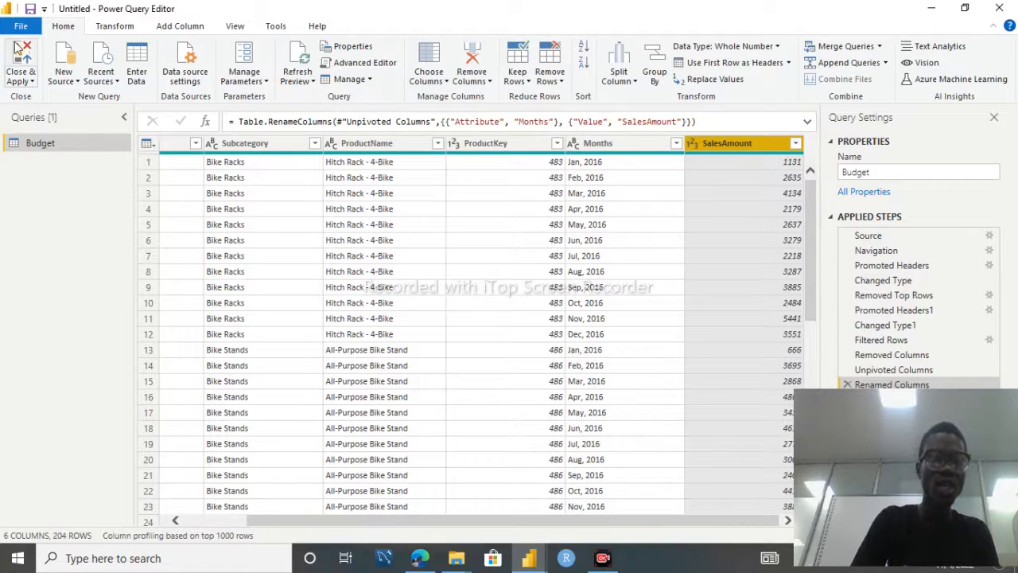
left_click(28, 81)
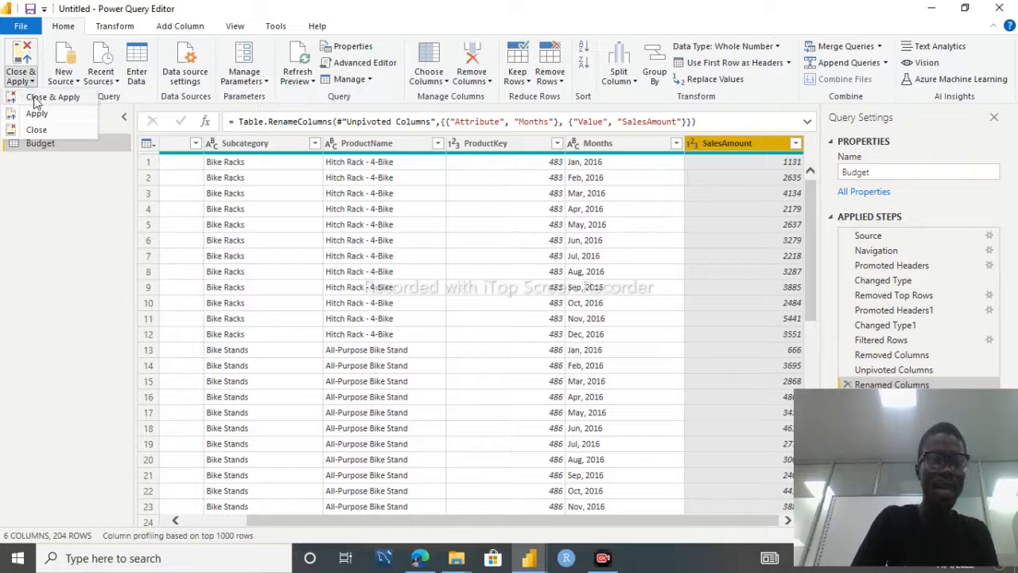
left_click(32, 96)
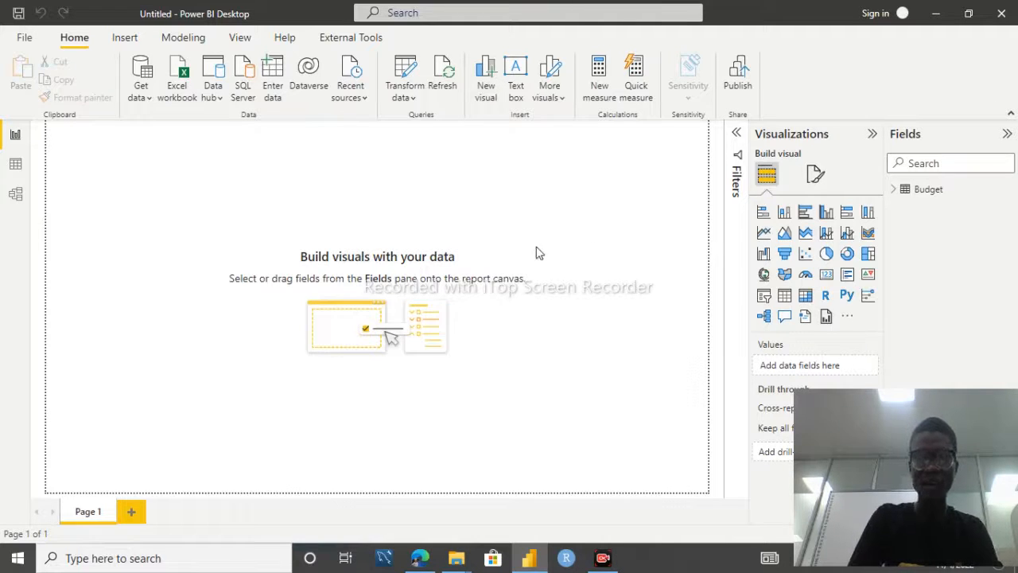
Step: Add a blank line chart to the report page and expand the Budget table's fields
left_click(894, 191)
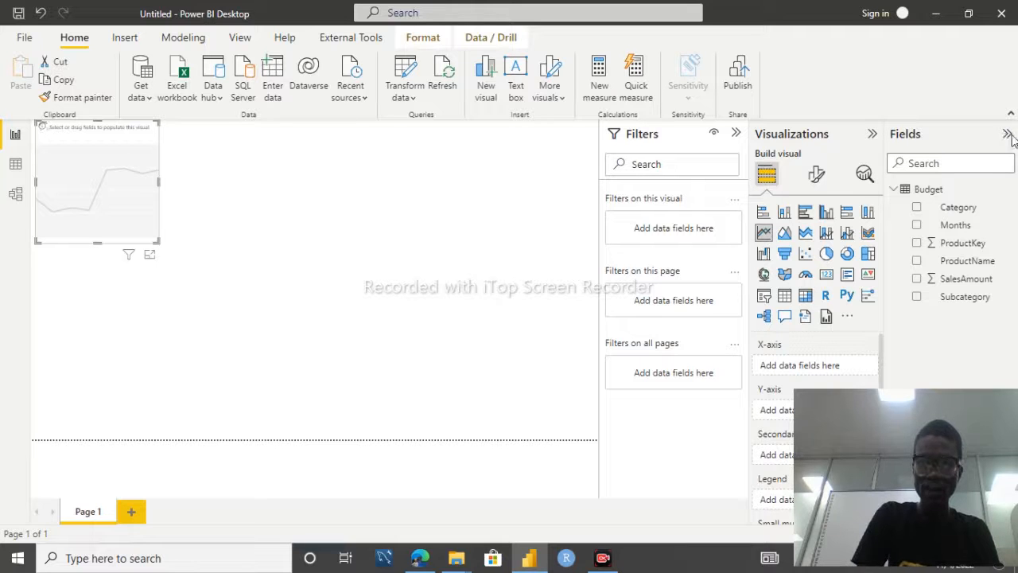
left_click(1008, 135)
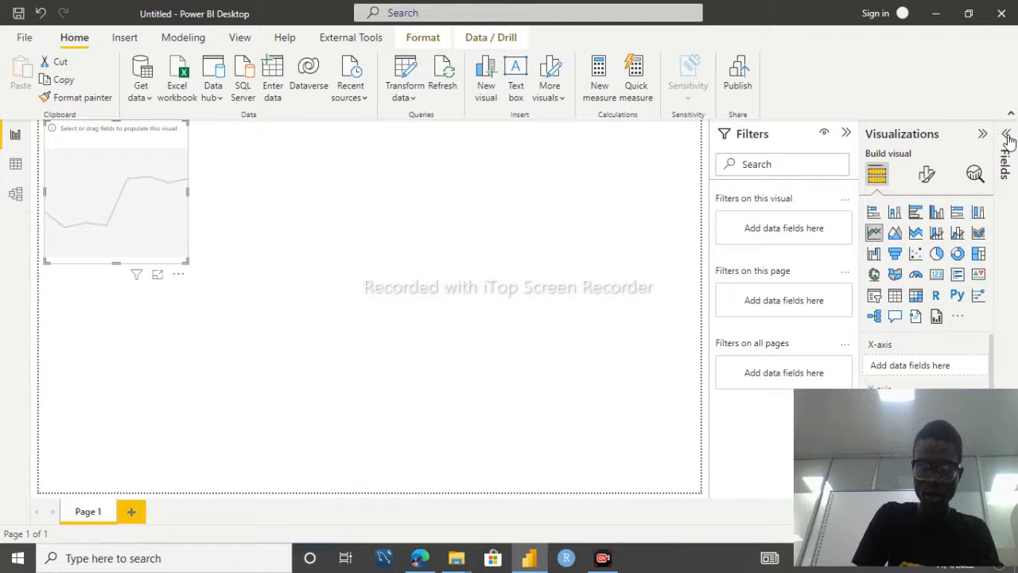
left_click(1007, 139)
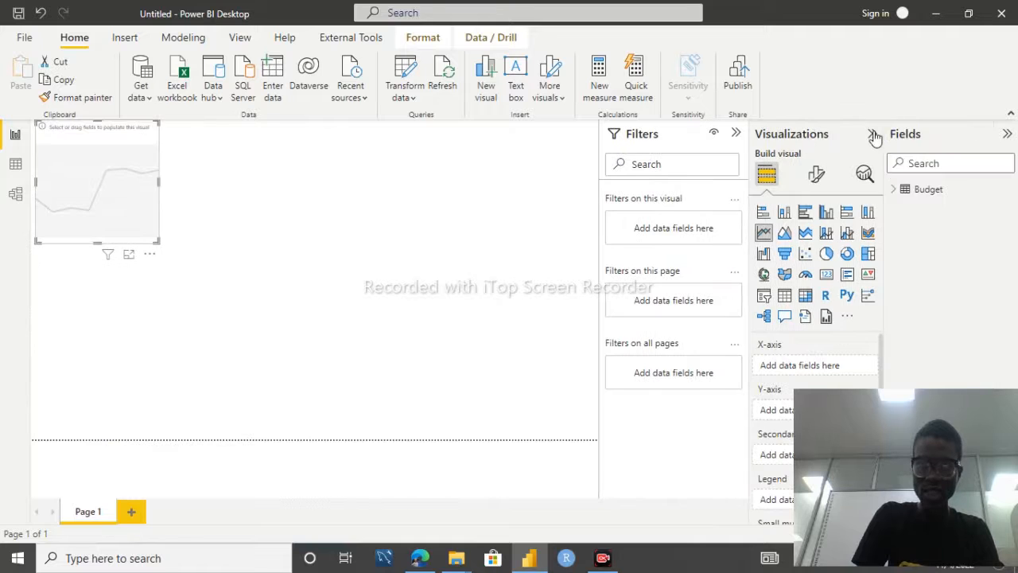
left_click(872, 135)
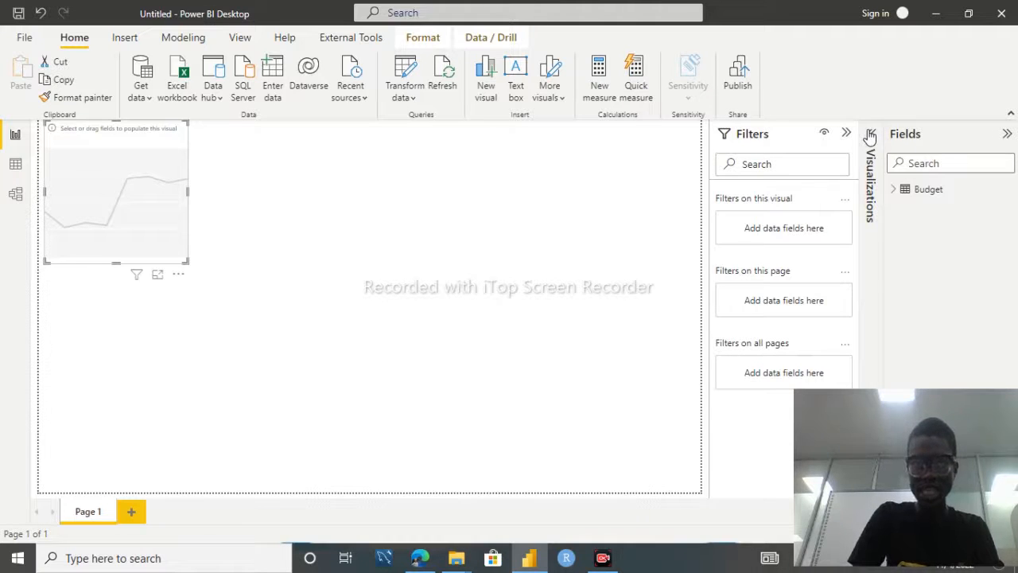
left_click(874, 137)
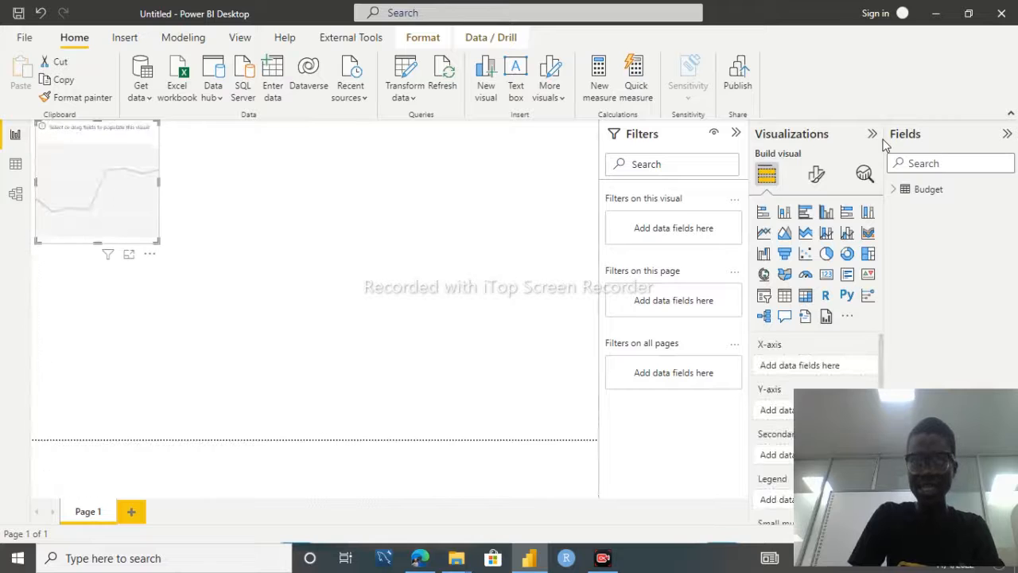
Step: Plot SalesAmount from the Budget table on the line chart's Y-axis against Months on its X-axis
left_click(894, 190)
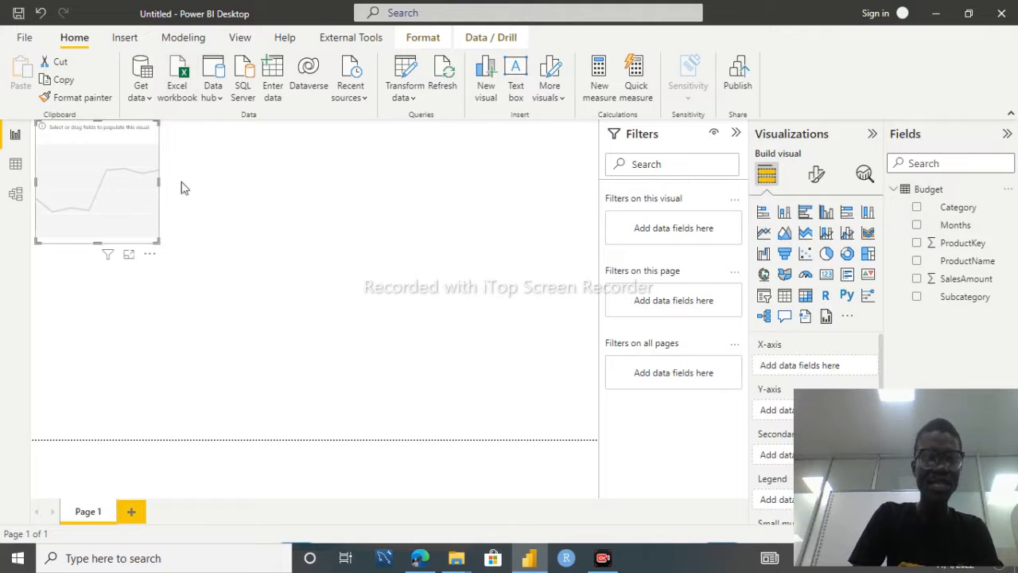
left_click(917, 226)
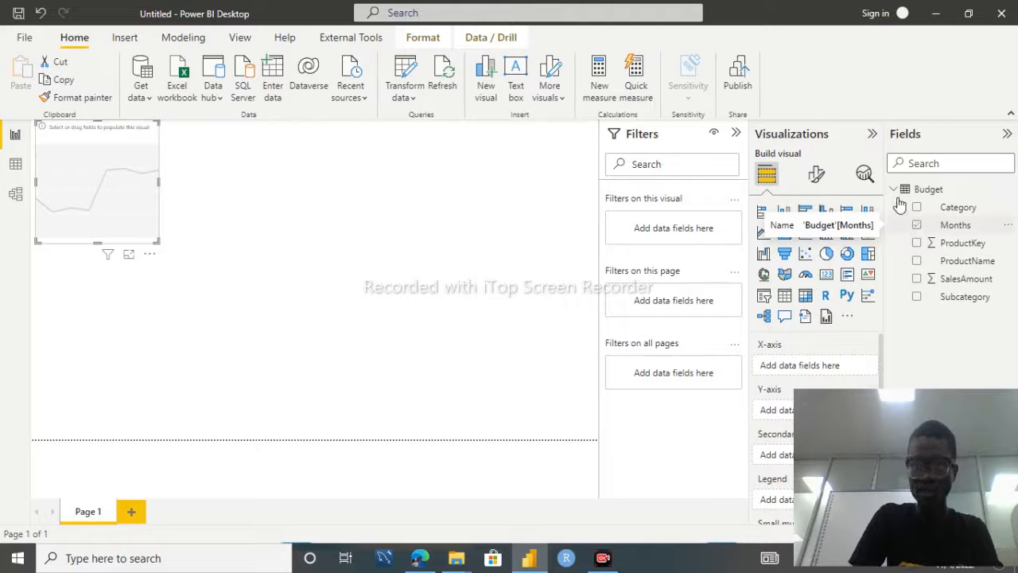
left_click(917, 225)
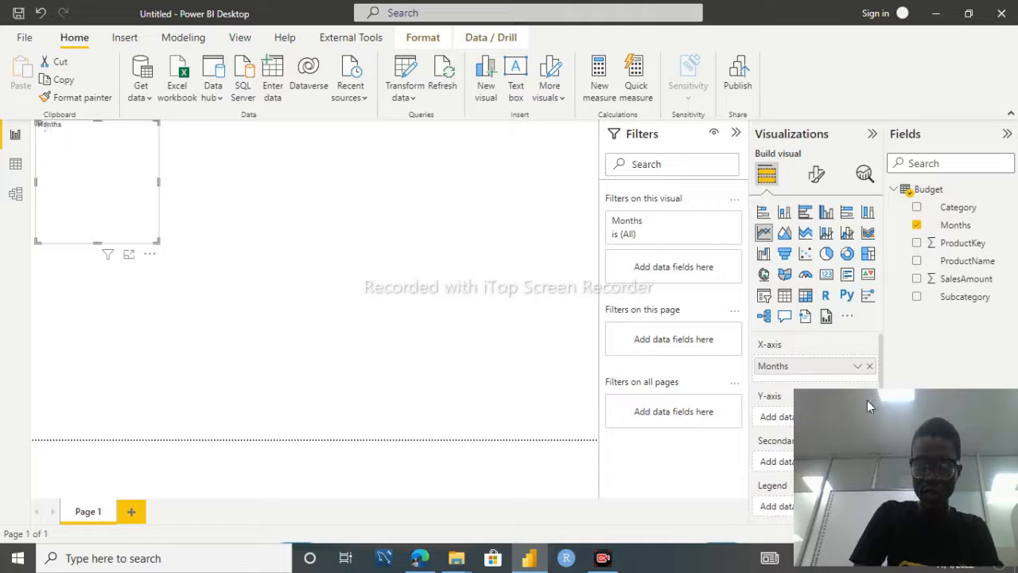
left_click_drag(845, 400, 412, 422)
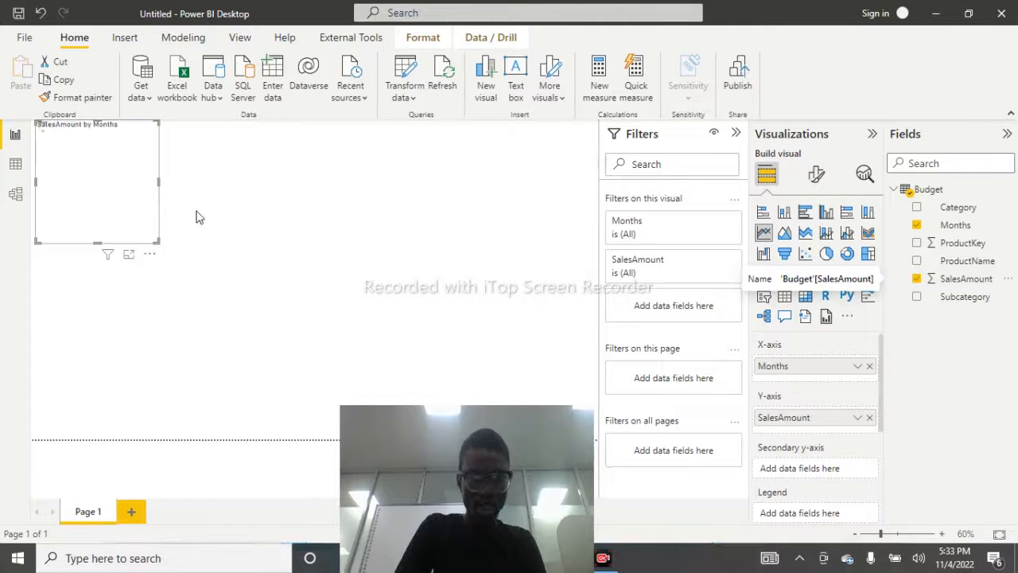
Step: Move the SalesAmount by Months line chart away from the page corner and enlarge it
left_click_drag(132, 182, 249, 199)
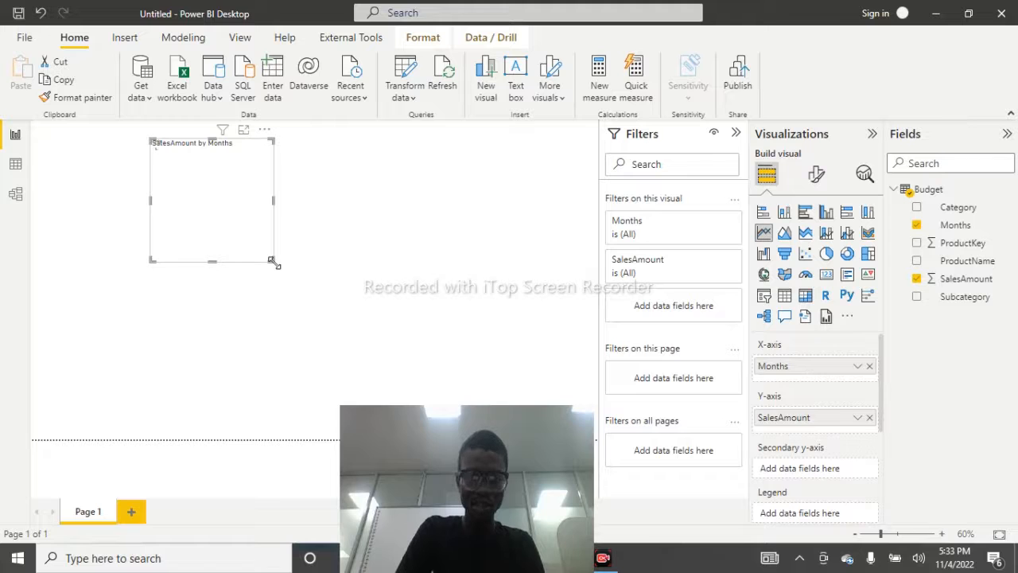
left_click_drag(271, 260, 315, 284)
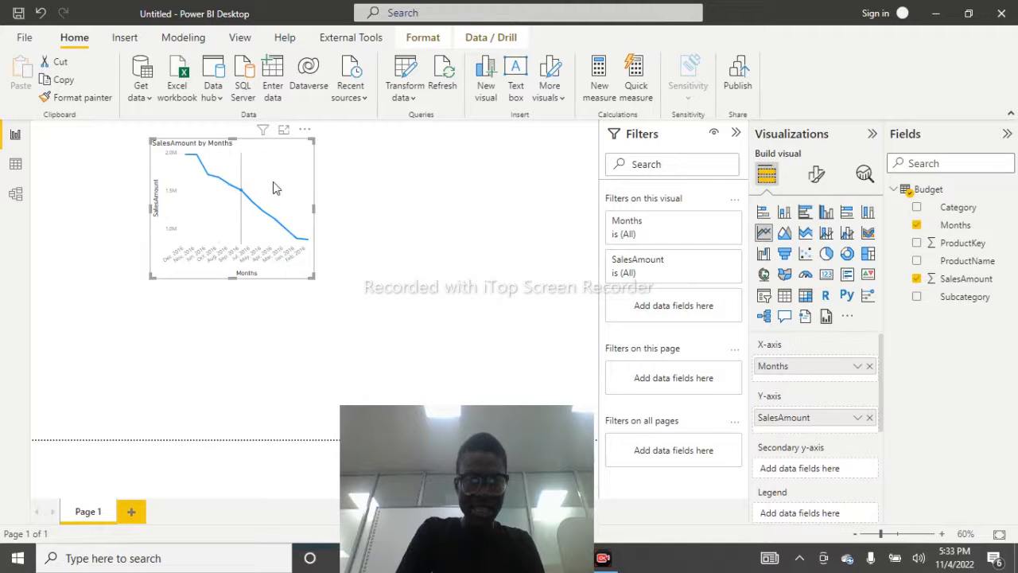
Step: Examine the line chart's monthly data points and the aggregation options available for SalesAmount
mouse_move(273, 188)
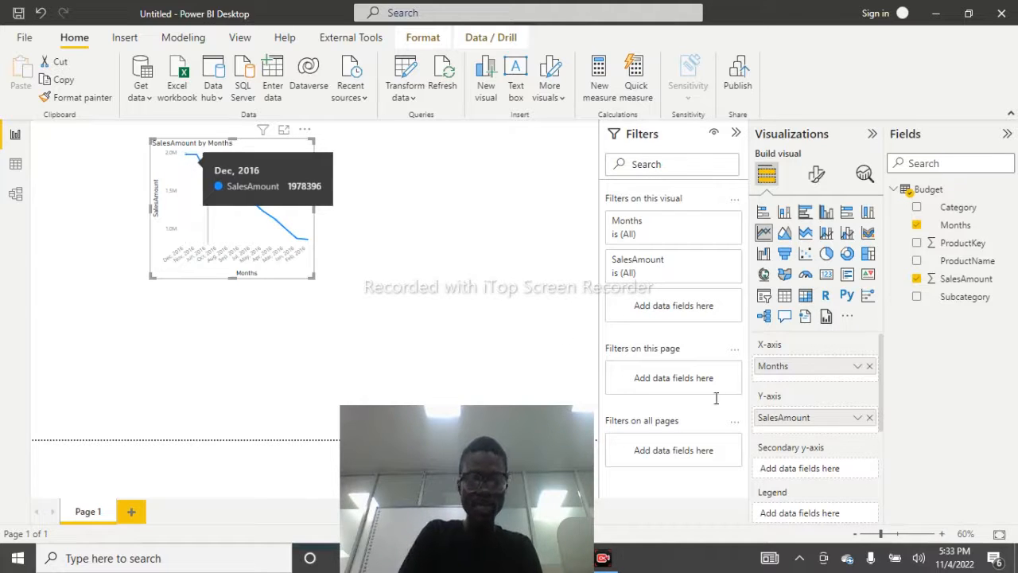
left_click(859, 419)
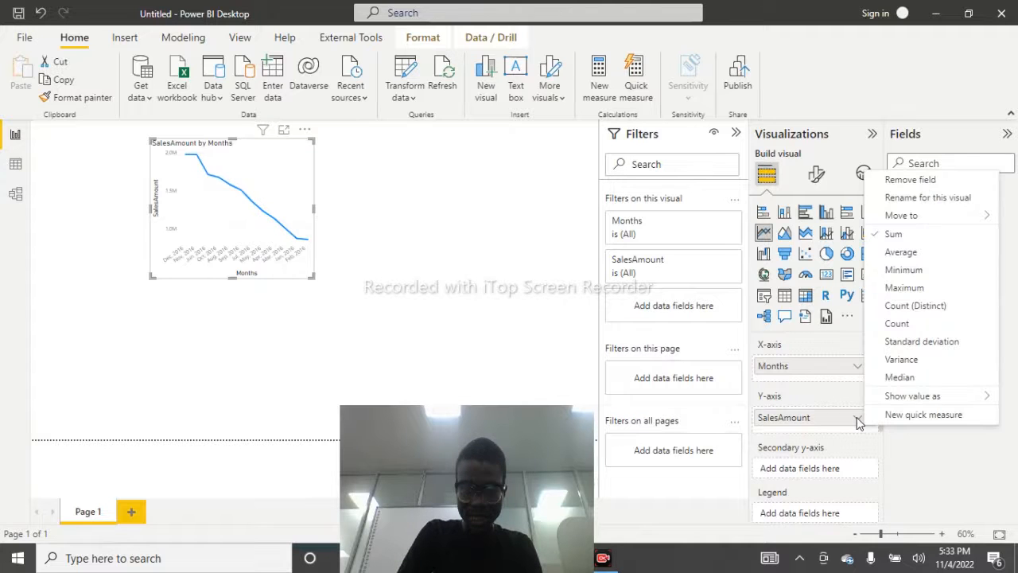
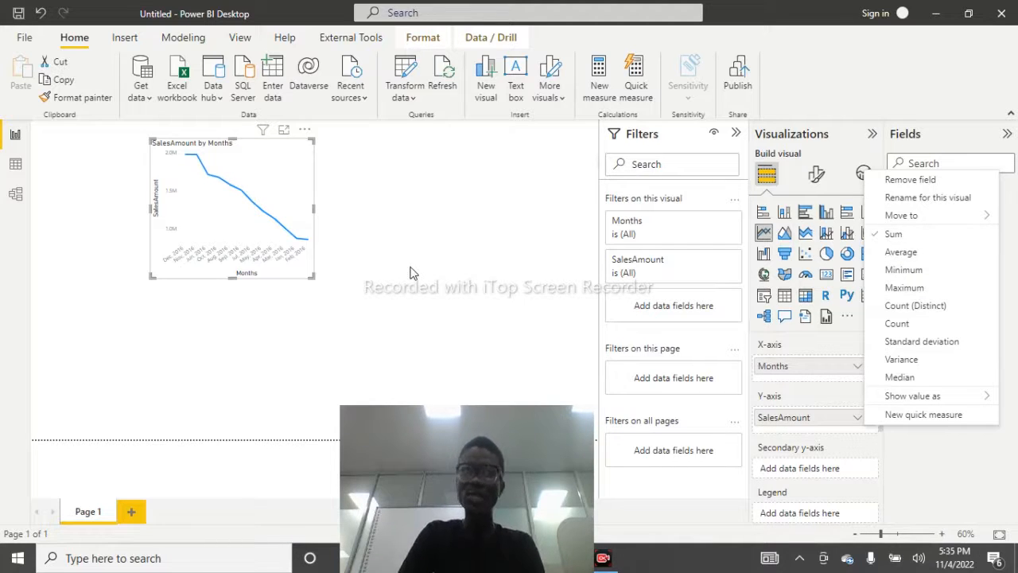
left_click(477, 267)
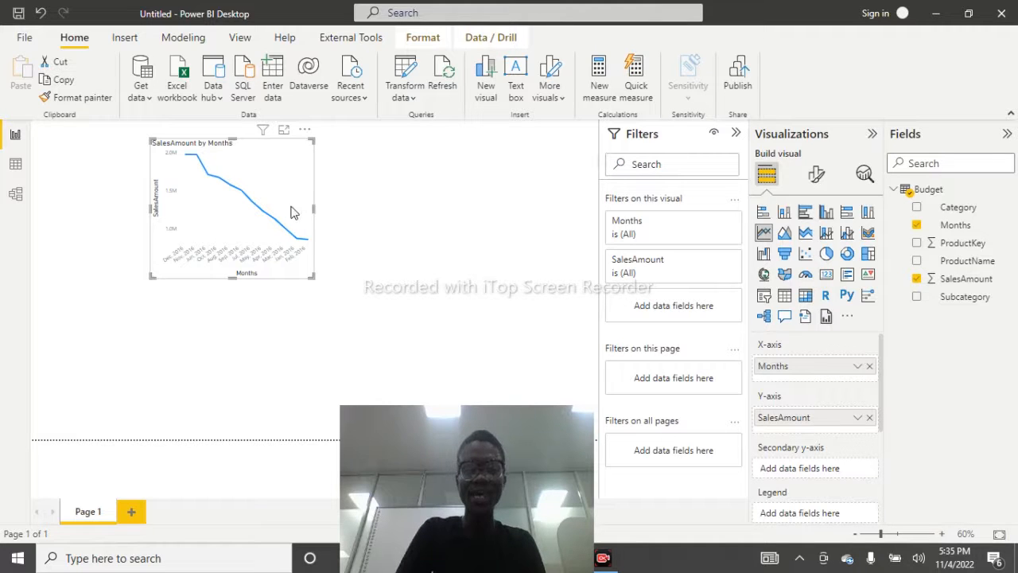
mouse_move(291, 208)
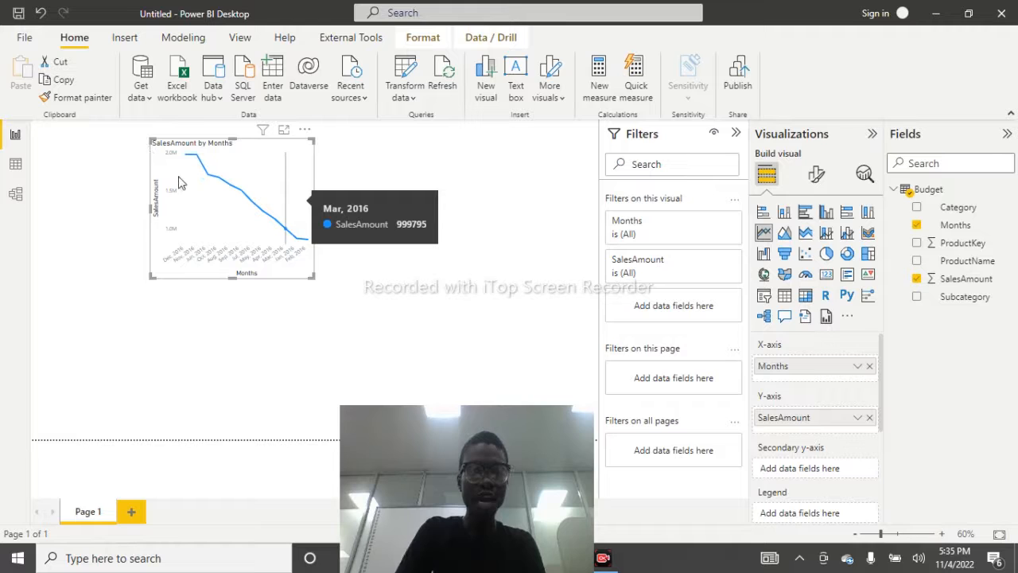
Step: Sort the SalesAmount by Months line chart's axis by Months and place the chart in the report page's upper-left area
left_click_drag(217, 170, 150, 152)
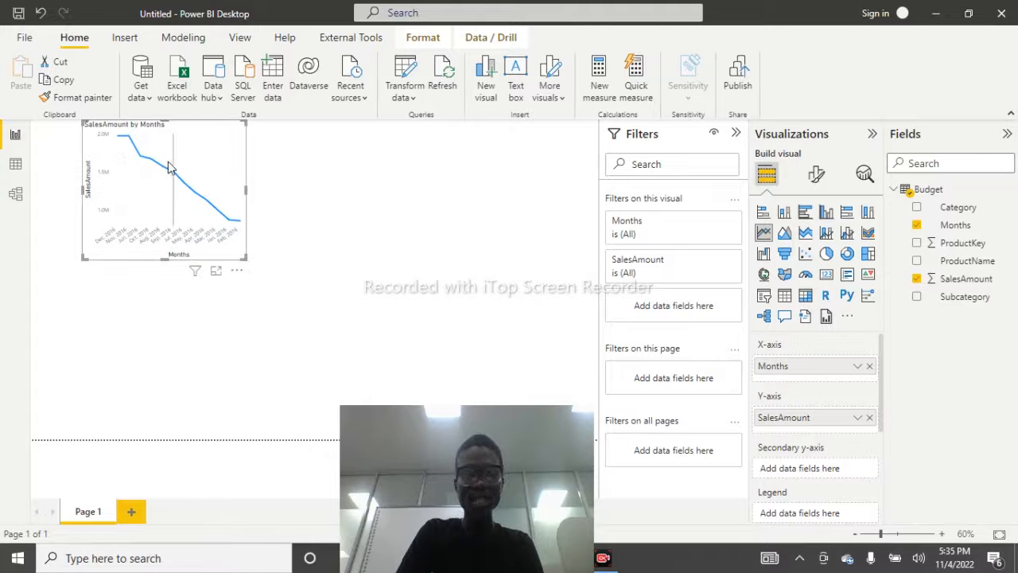
left_click_drag(173, 185, 179, 208)
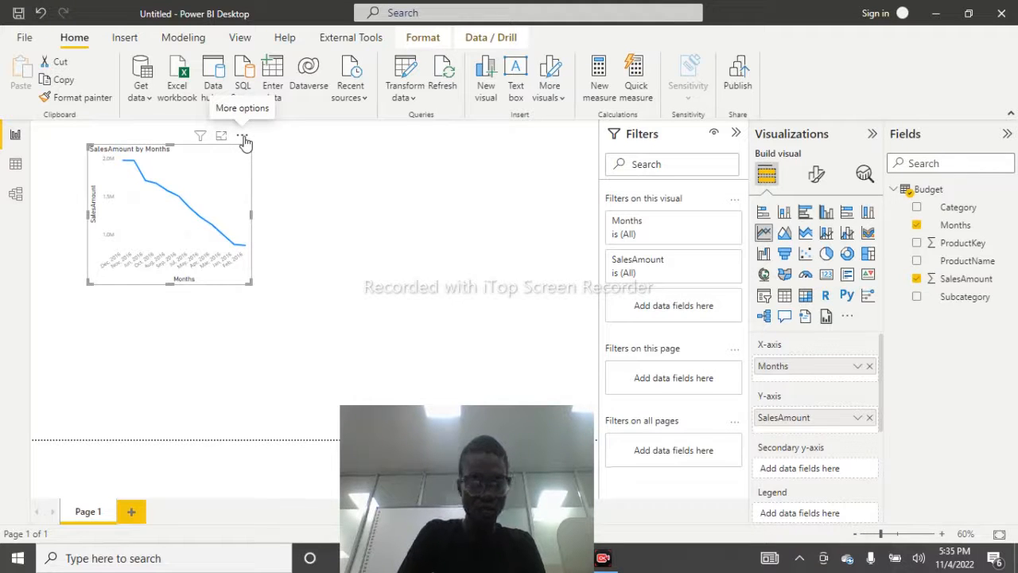
left_click(243, 138)
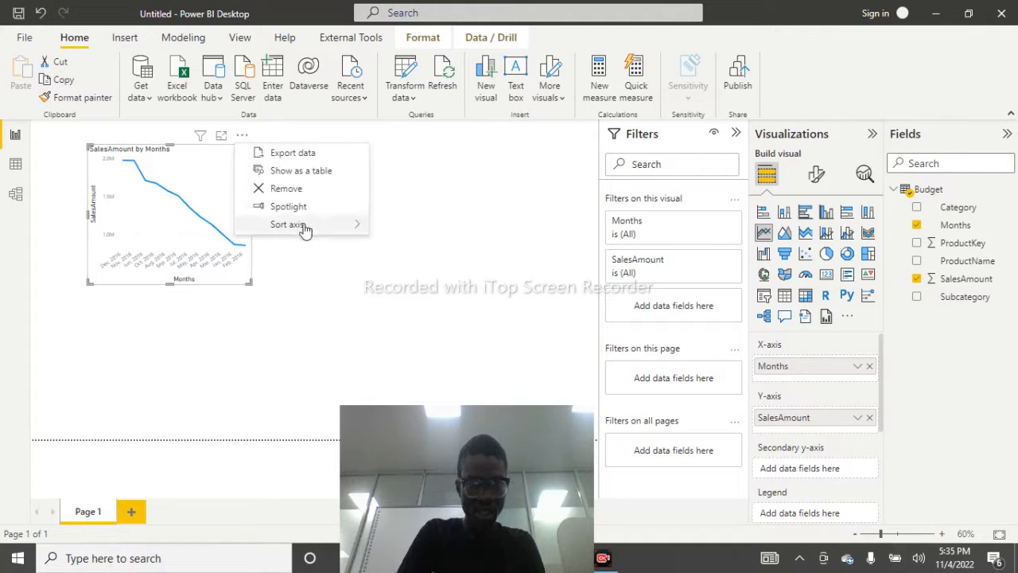
mouse_move(303, 230)
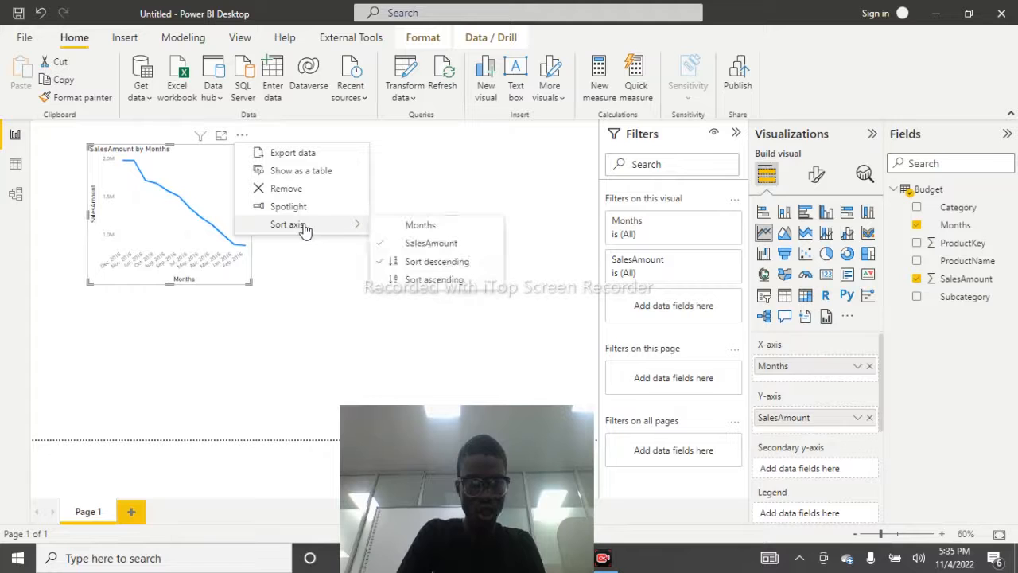
left_click(398, 229)
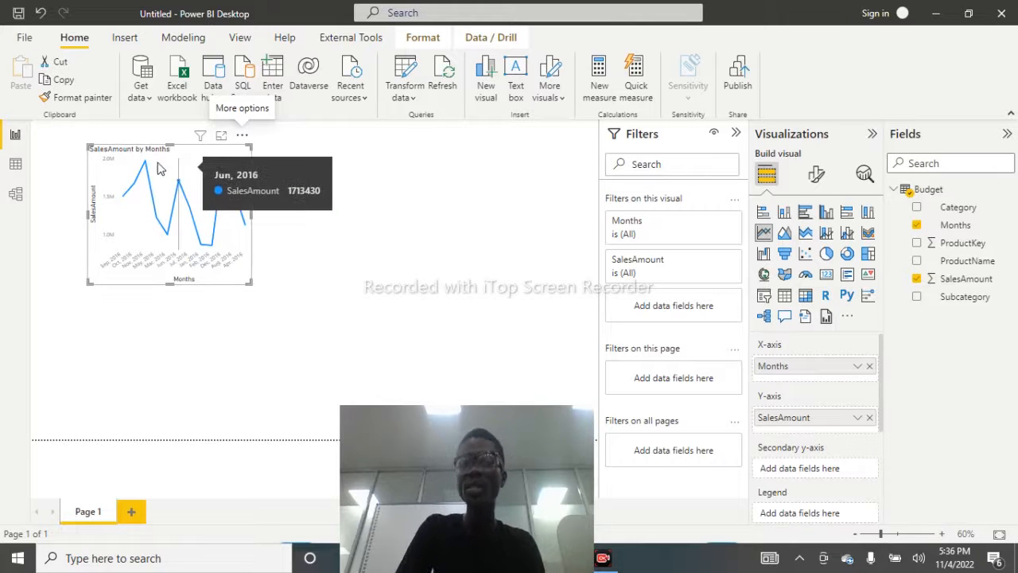
left_click_drag(156, 167, 120, 161)
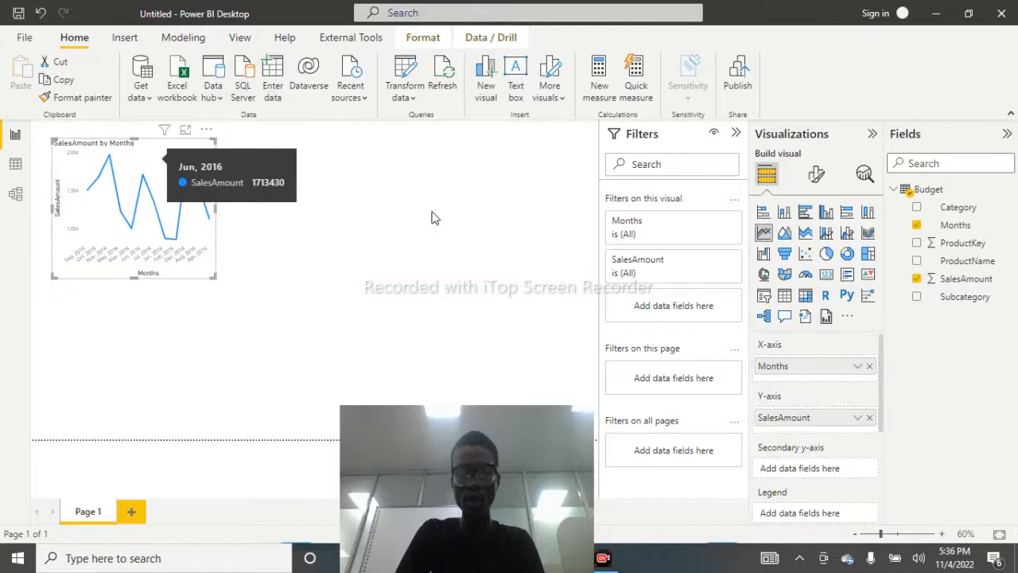
Step: Add a pie chart to the report page showing SalesAmount by Category from the Budget table
left_click(826, 254)
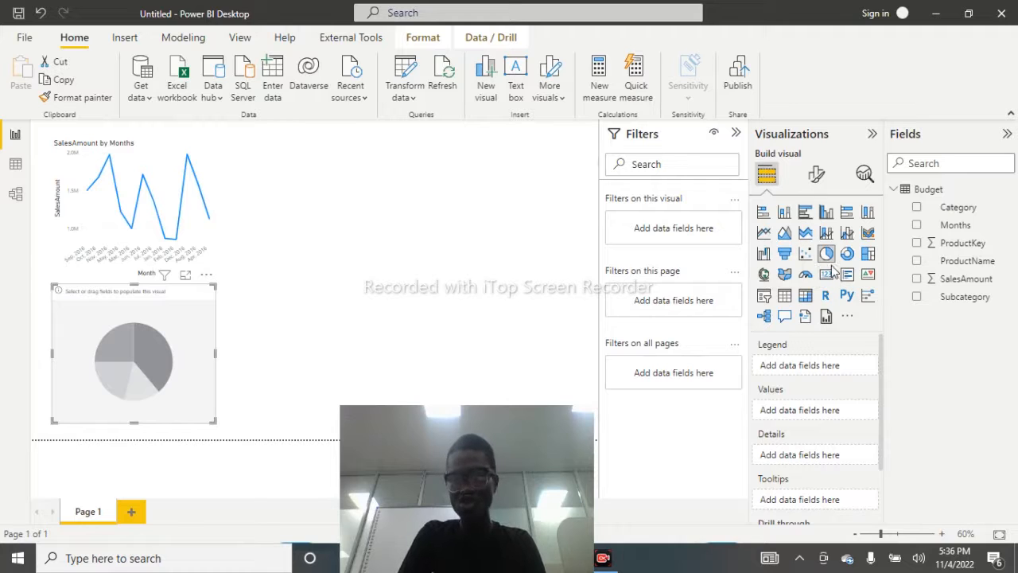
left_click(916, 208)
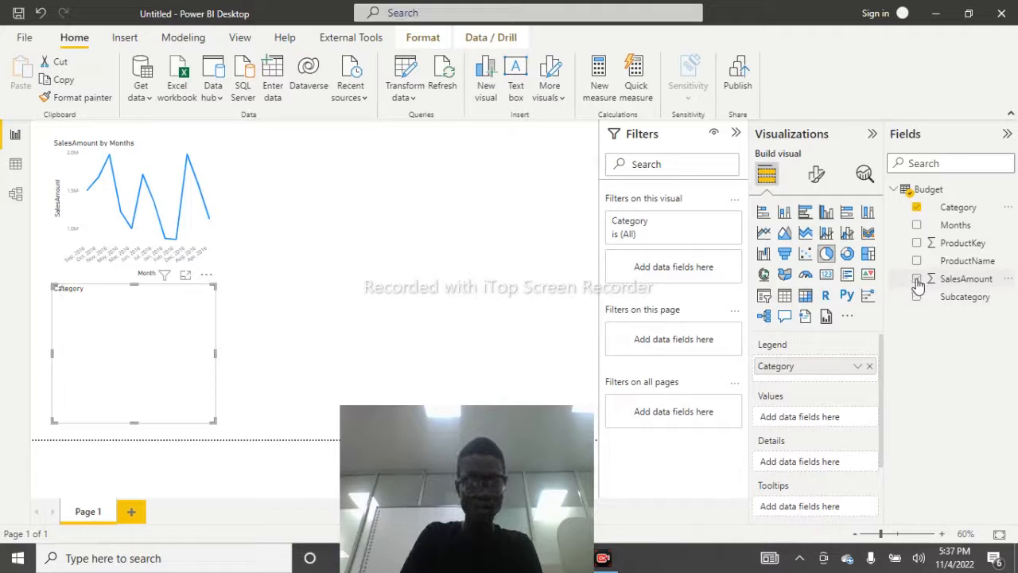
left_click(916, 279)
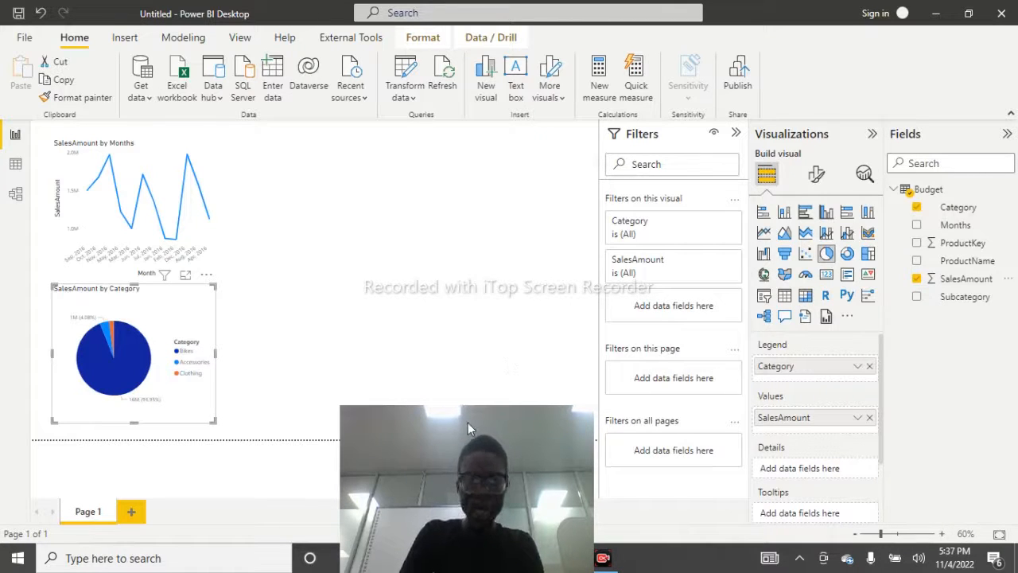
Step: Place the SalesAmount by Category pie chart beside the line chart, level with its upper edge, and deselect it
mouse_move(468, 423)
left_mouse_down()
mouse_move(520, 430)
mouse_move(473, 432)
left_mouse_up()
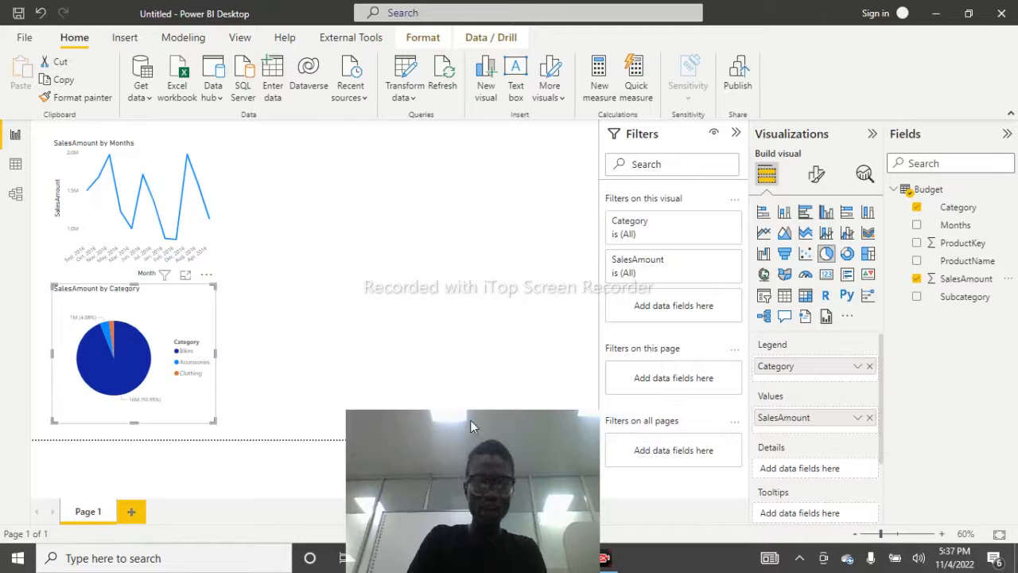
left_click_drag(470, 420, 528, 419)
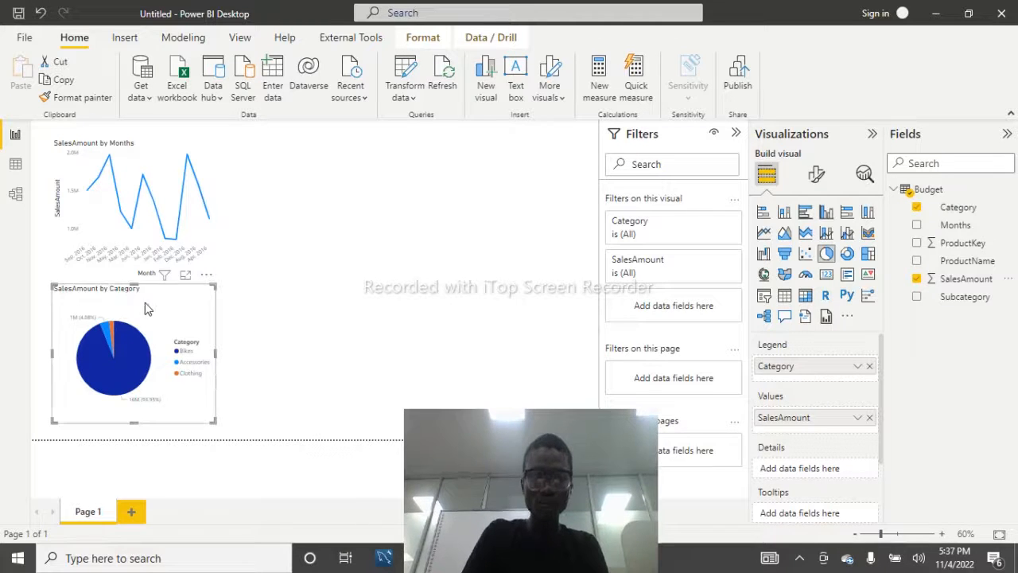
left_click_drag(140, 306, 343, 169)
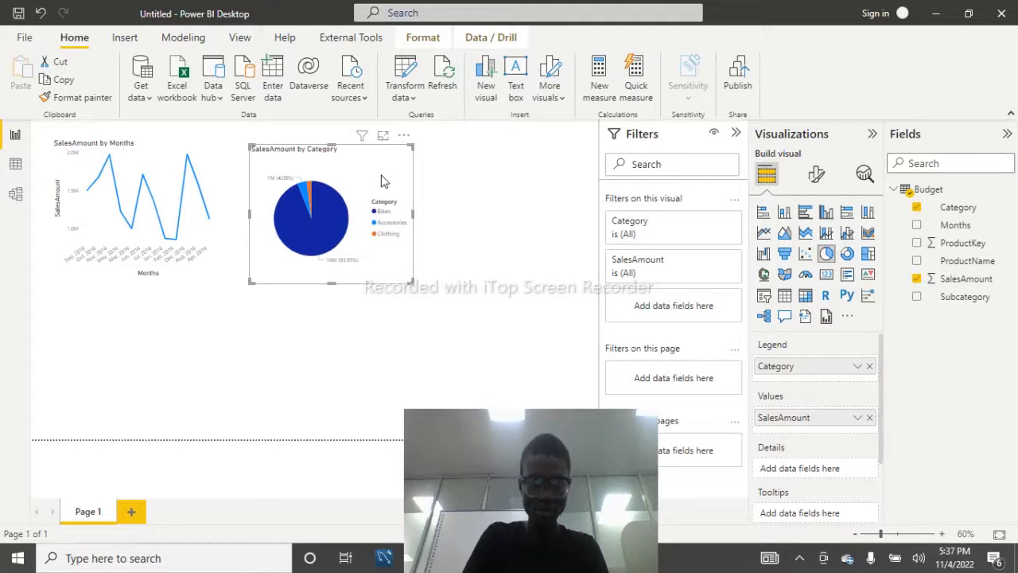
left_click_drag(379, 167, 369, 159)
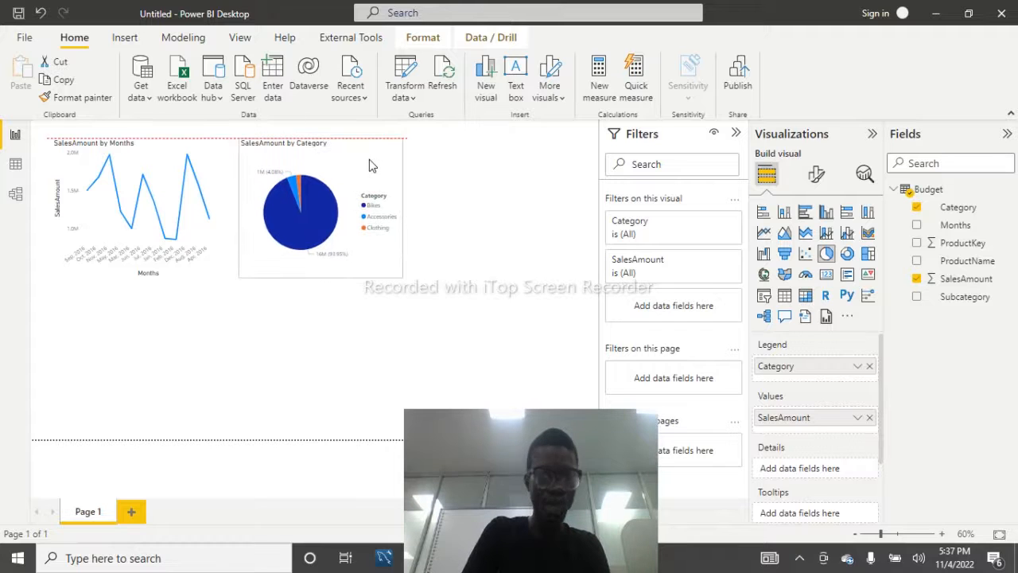
left_click_drag(380, 228, 368, 241)
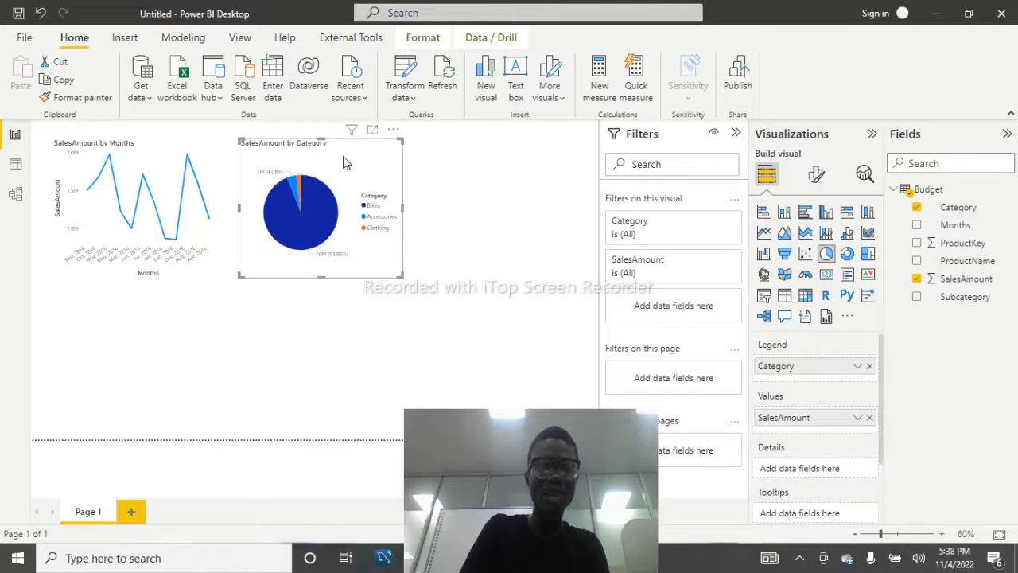
left_click_drag(344, 162, 355, 184)
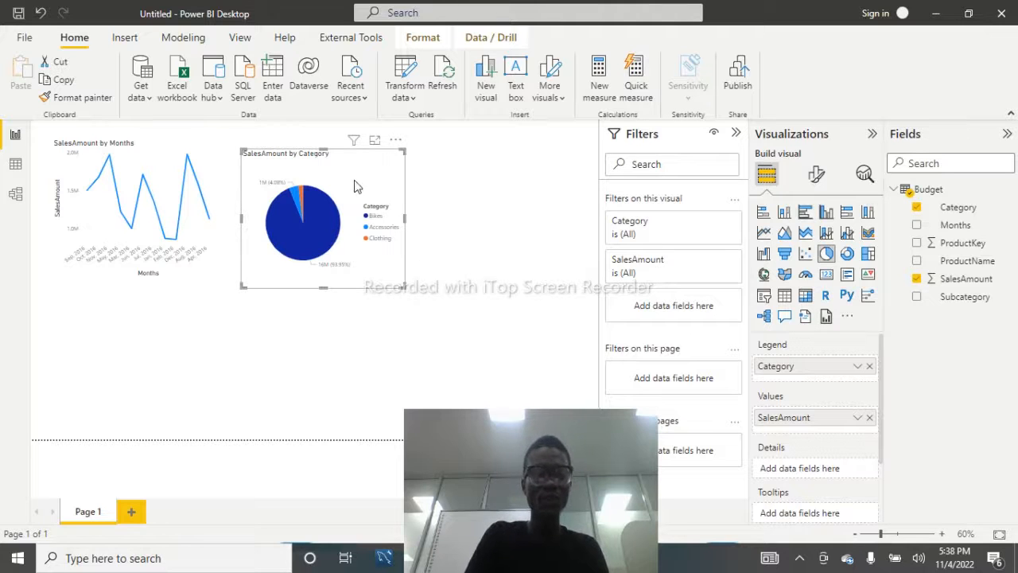
mouse_move(353, 178)
left_mouse_down()
mouse_move(343, 159)
mouse_move(345, 168)
left_mouse_up()
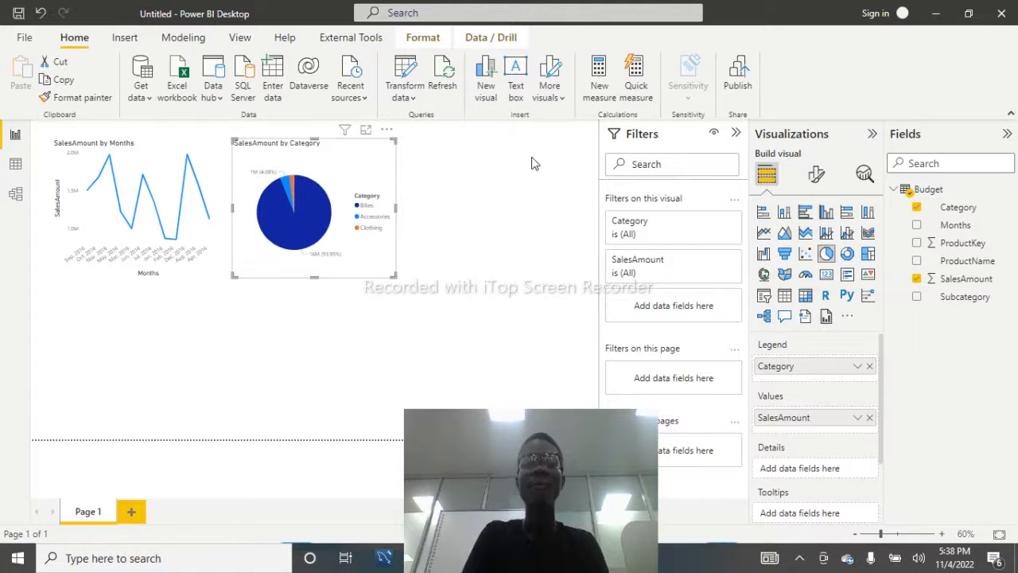
left_click(493, 170)
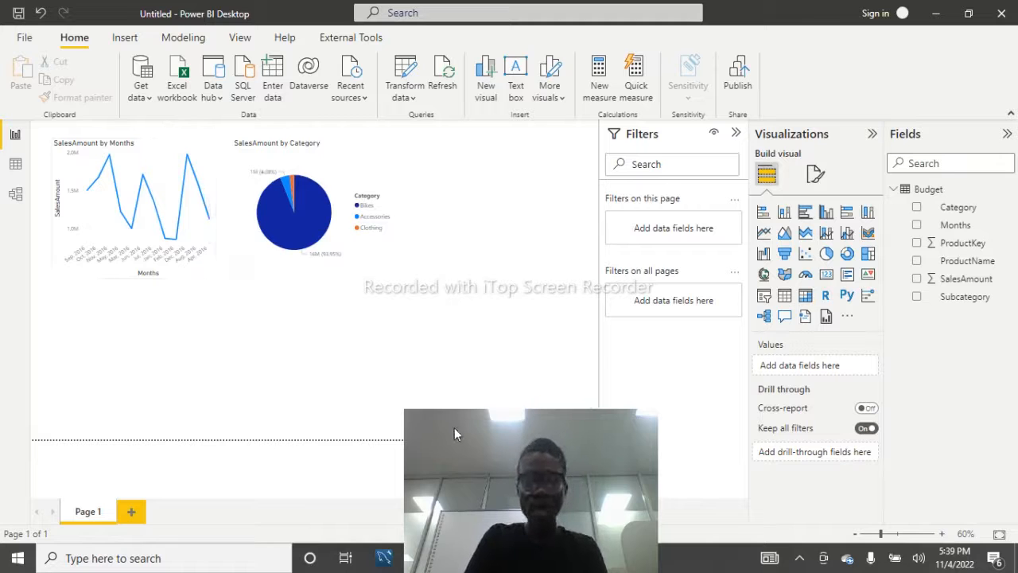
Step: Start a new measure in the Budget table and name it "sum of sale"
left_click_drag(455, 436, 818, 409)
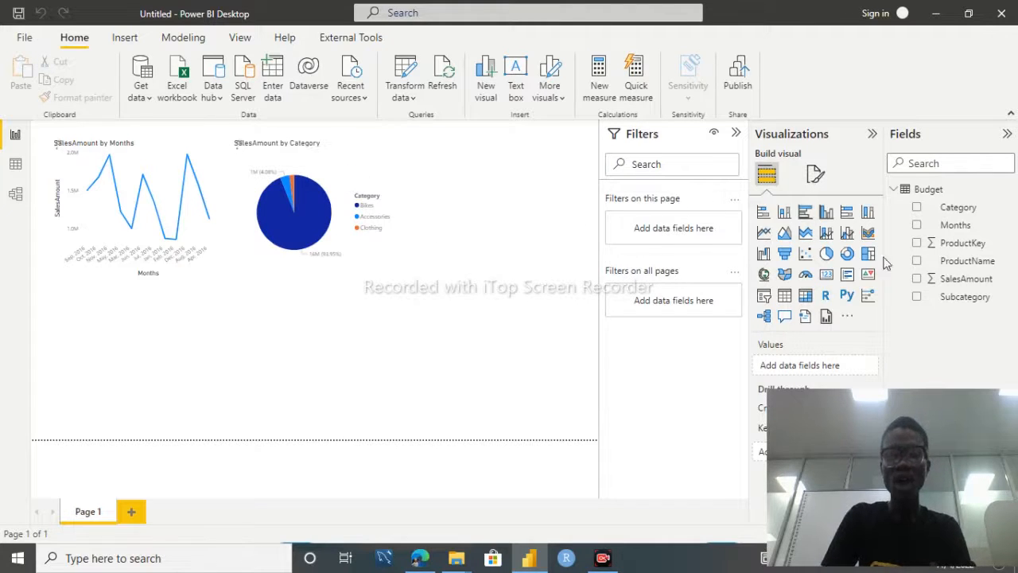
left_click(934, 279)
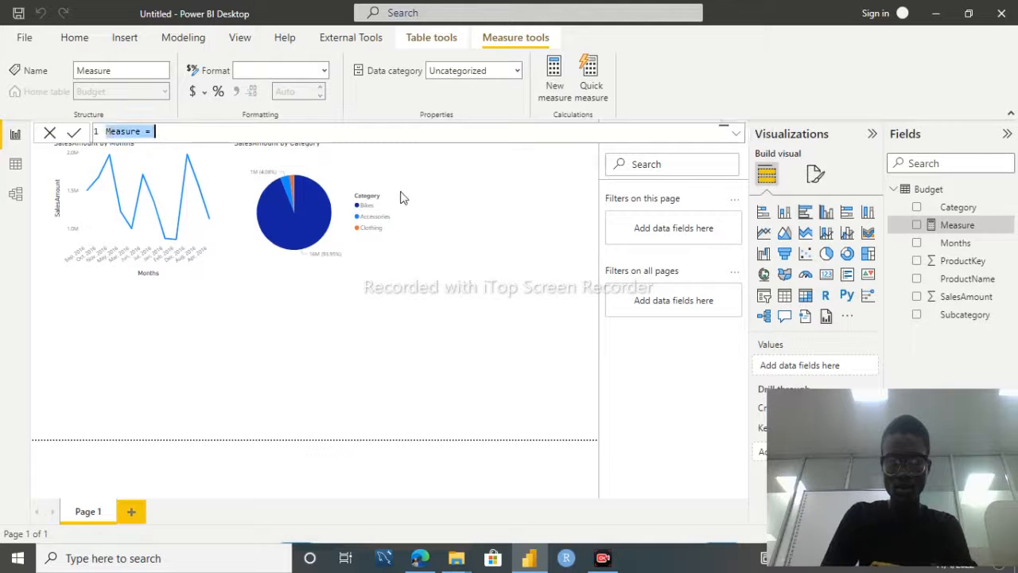
key("BackSpace")
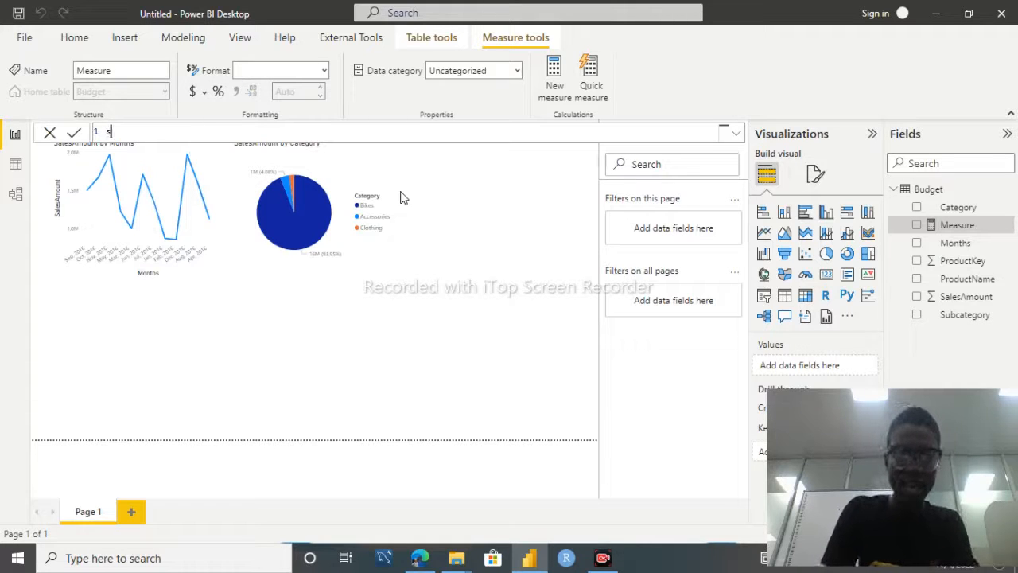
type("um")
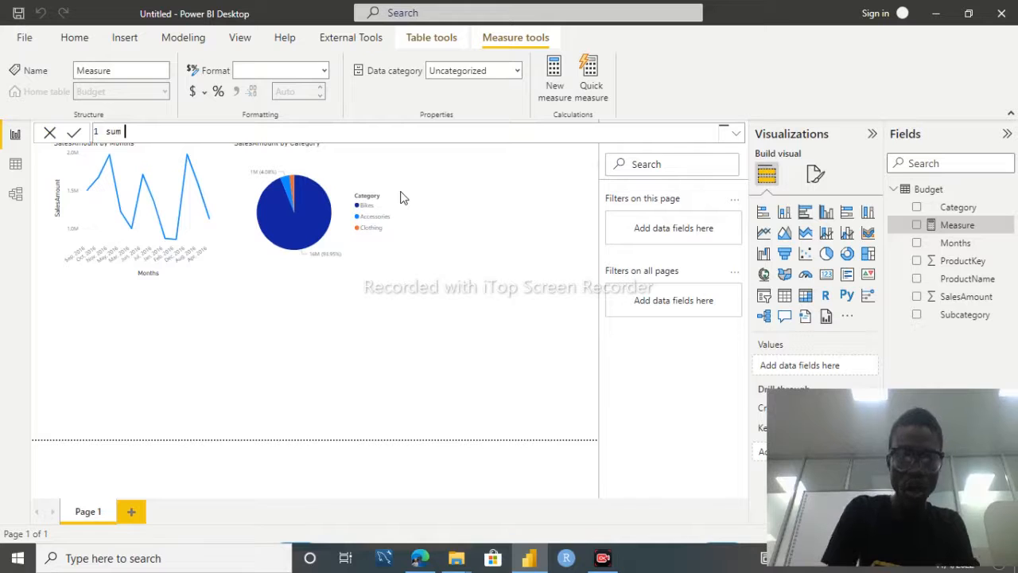
type(" of sale ")
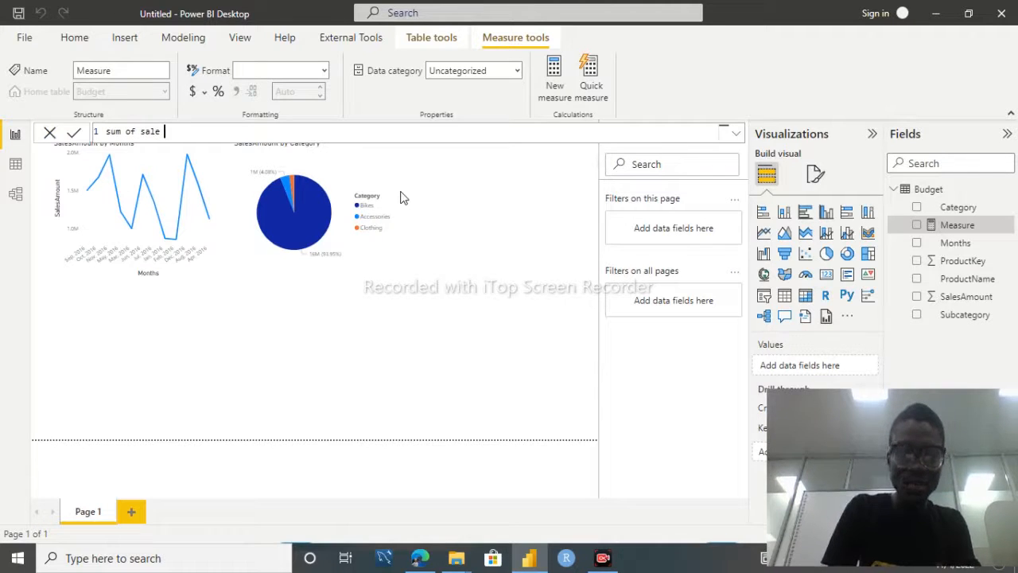
type("=")
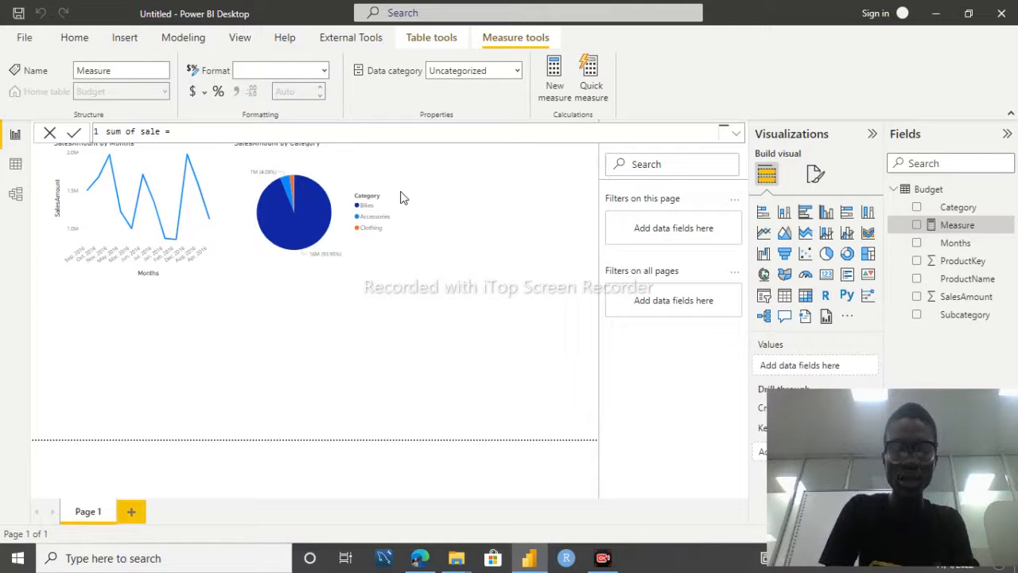
Step: Define the "sum of sale" measure as SUM(Budget[SalesAmount]) and commit the formula
type("su")
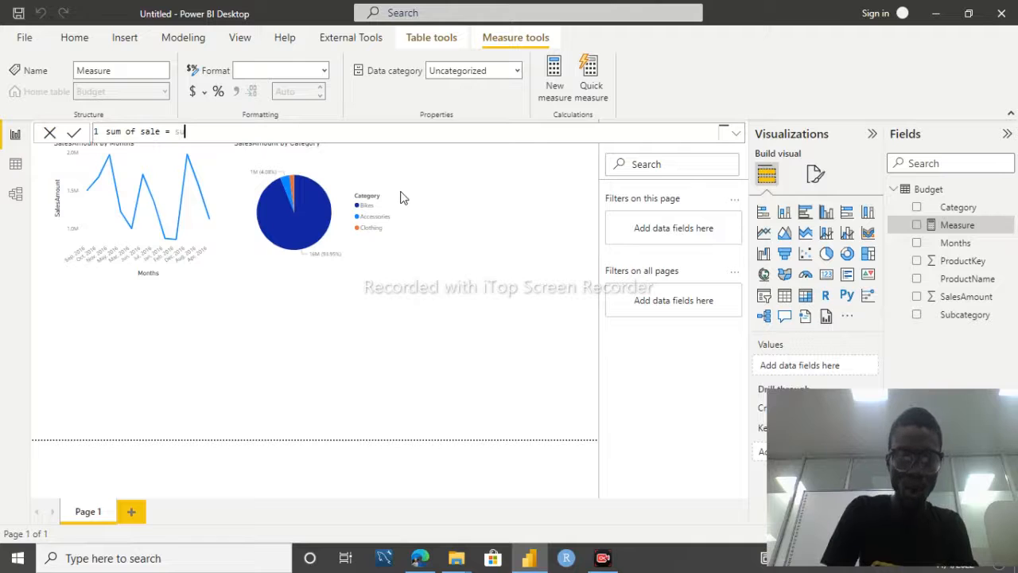
type("m")
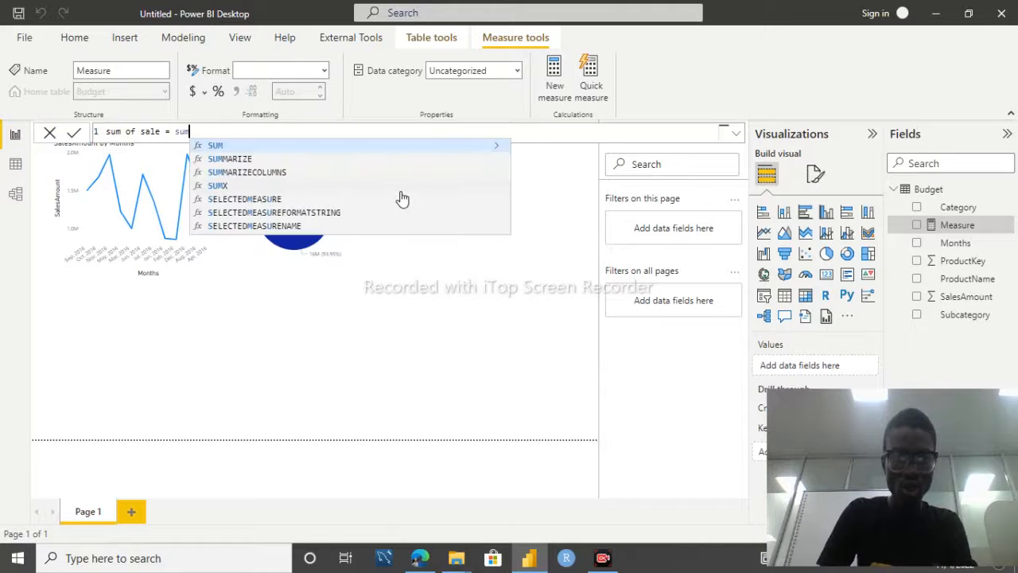
left_click(239, 150)
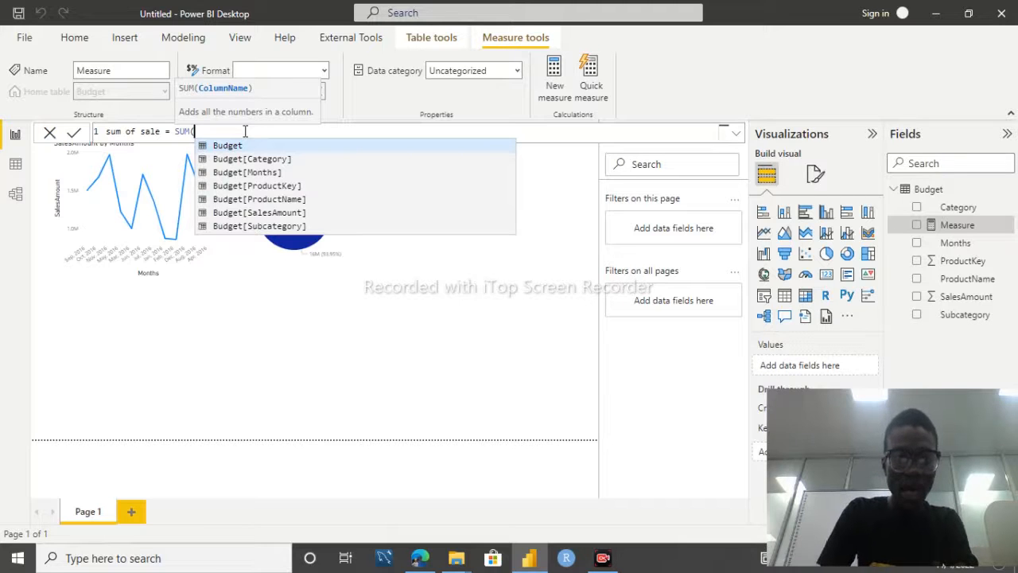
type("sale")
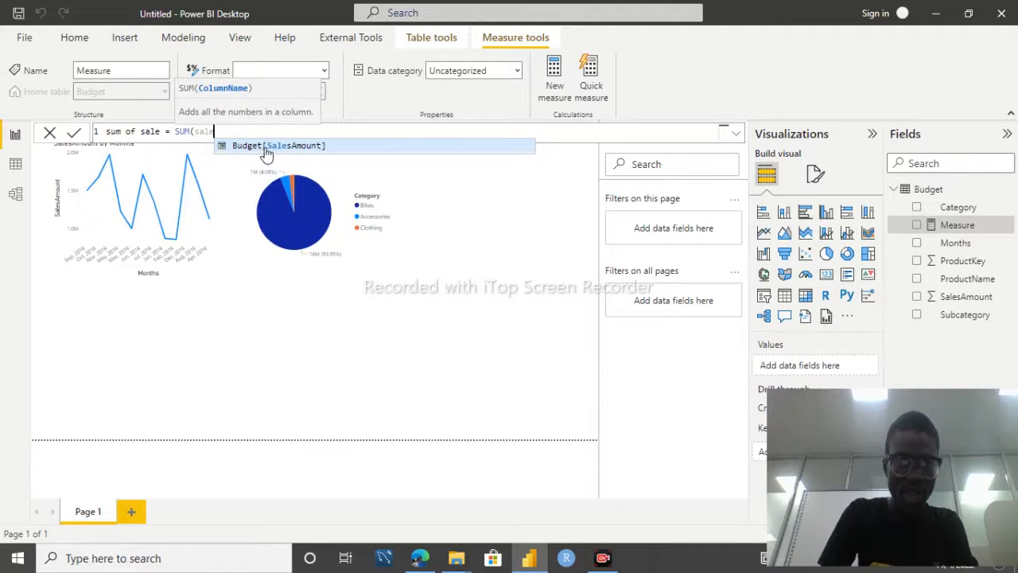
left_click(258, 148)
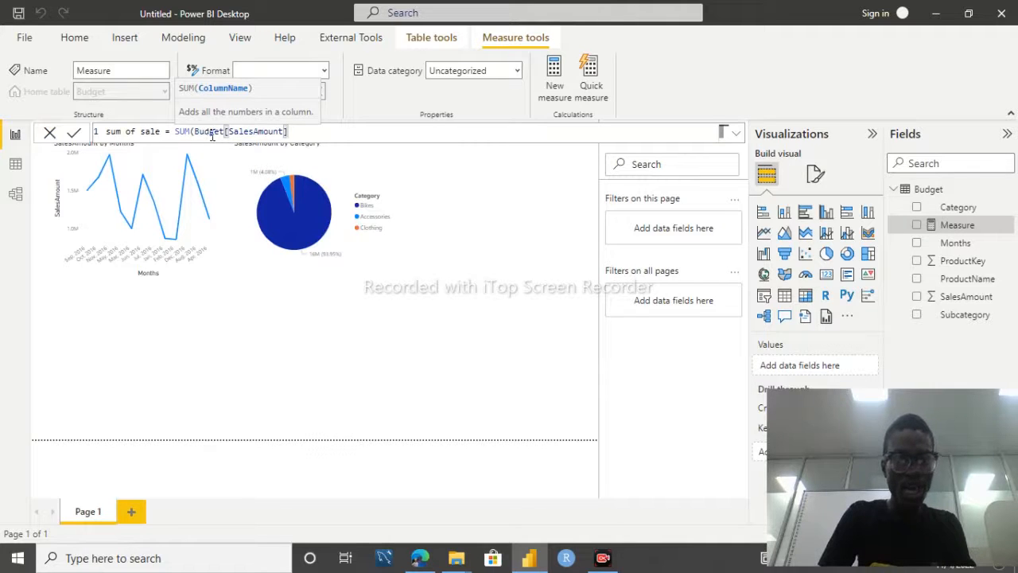
type(")")
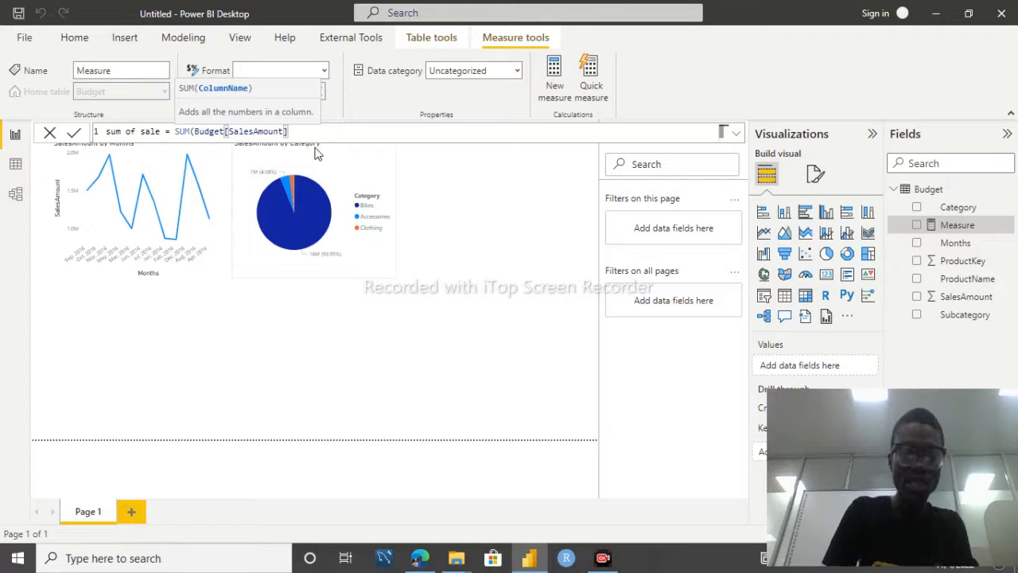
type(")")
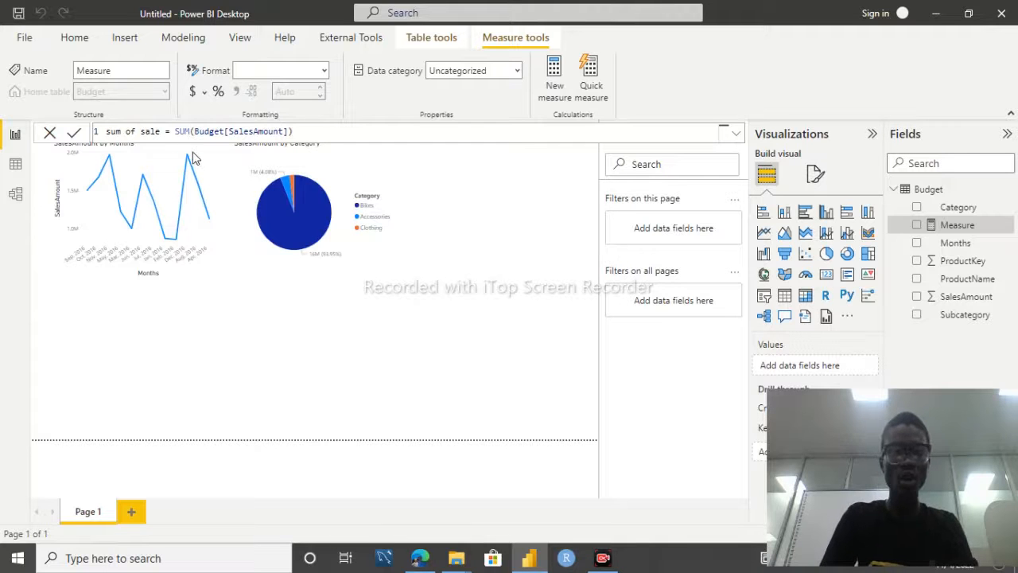
key("Return")
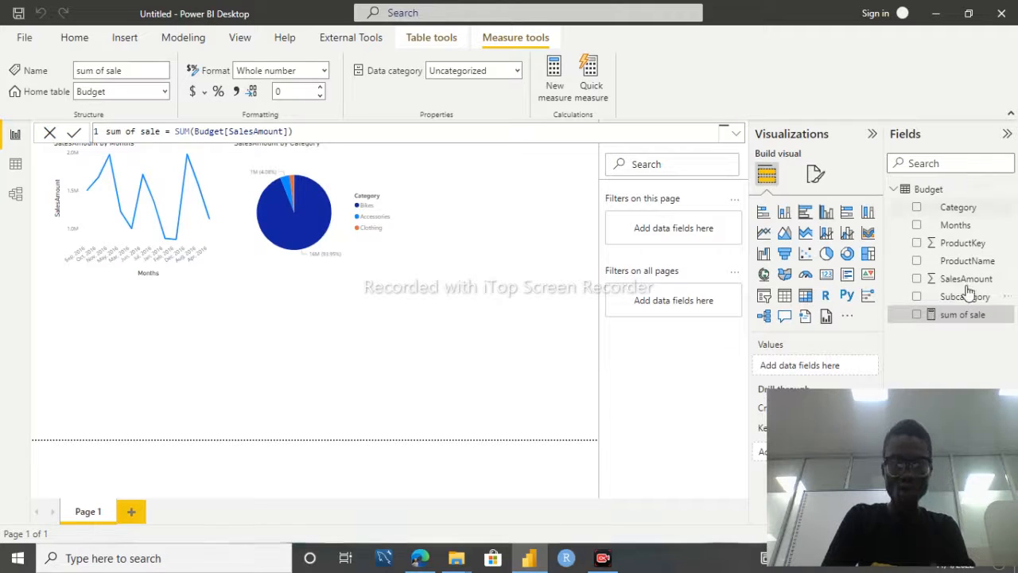
Step: Close the measure's formula, view the Budget table's rows in Data view, and return to the report page
left_click(516, 250)
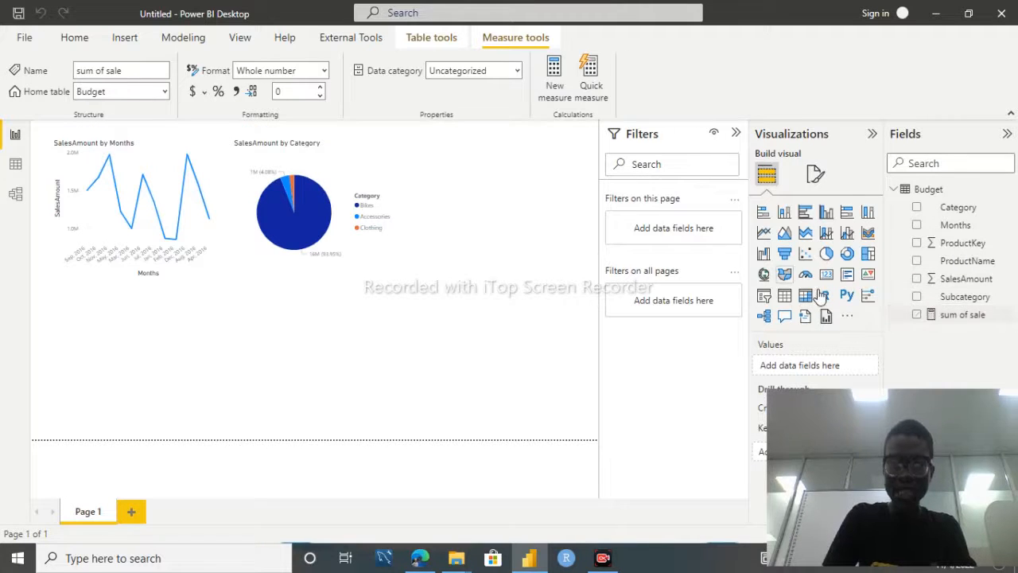
left_click(586, 216)
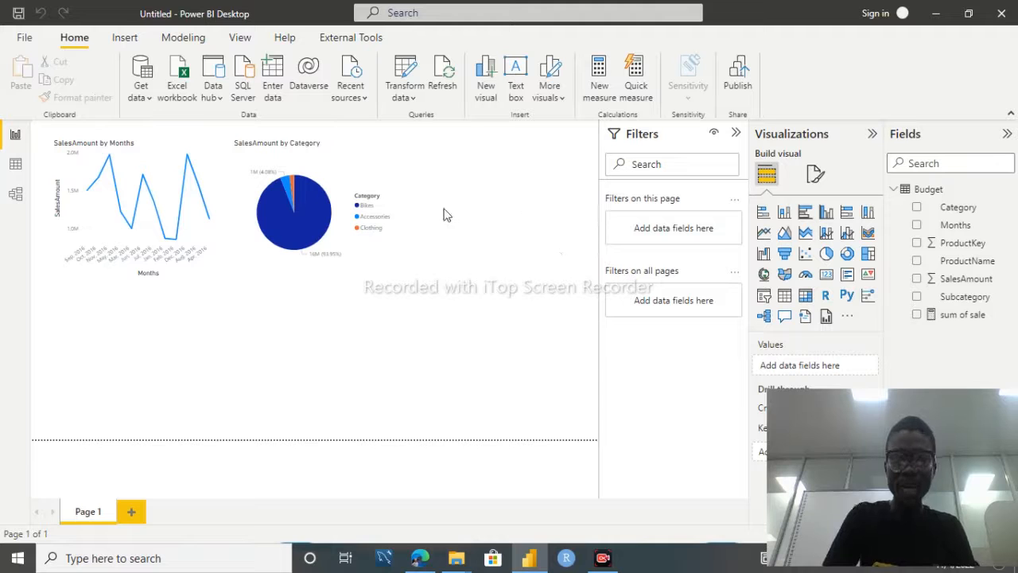
left_click(15, 165)
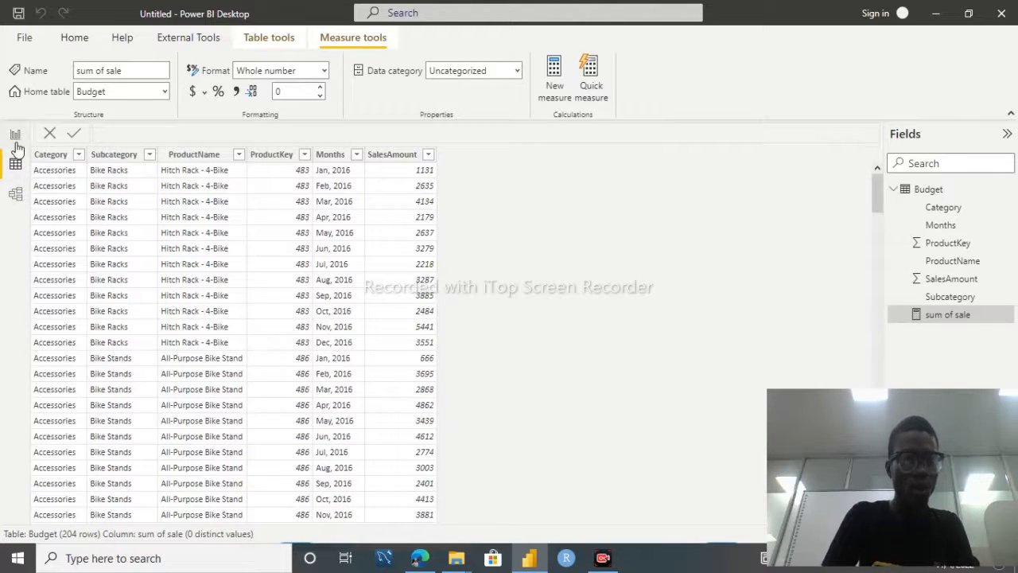
left_click(16, 143)
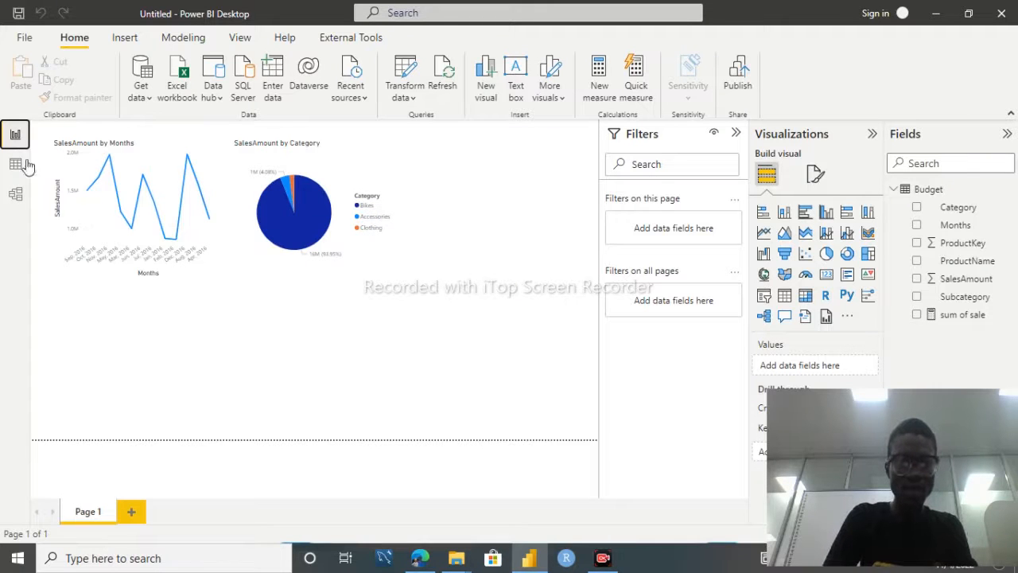
Step: Review the Budget table's rows in Data view and its fields in Model view, and return to the report page
left_click(18, 168)
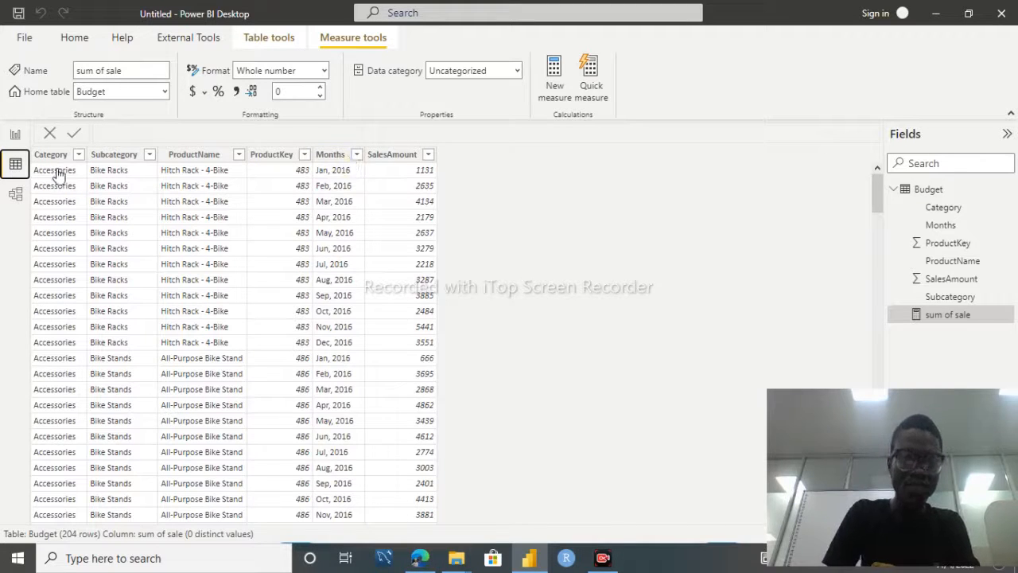
left_click(16, 199)
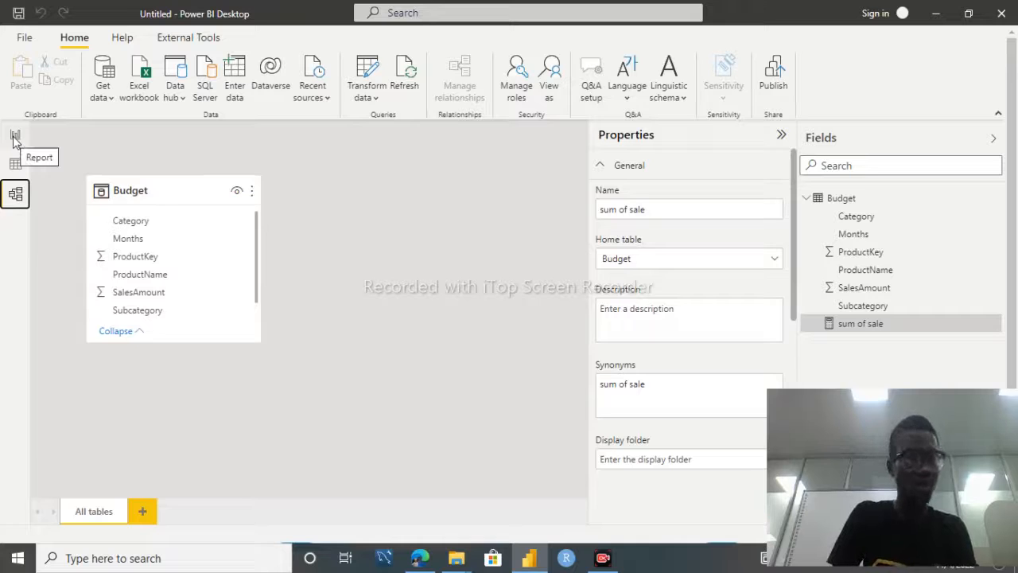
left_click(14, 137)
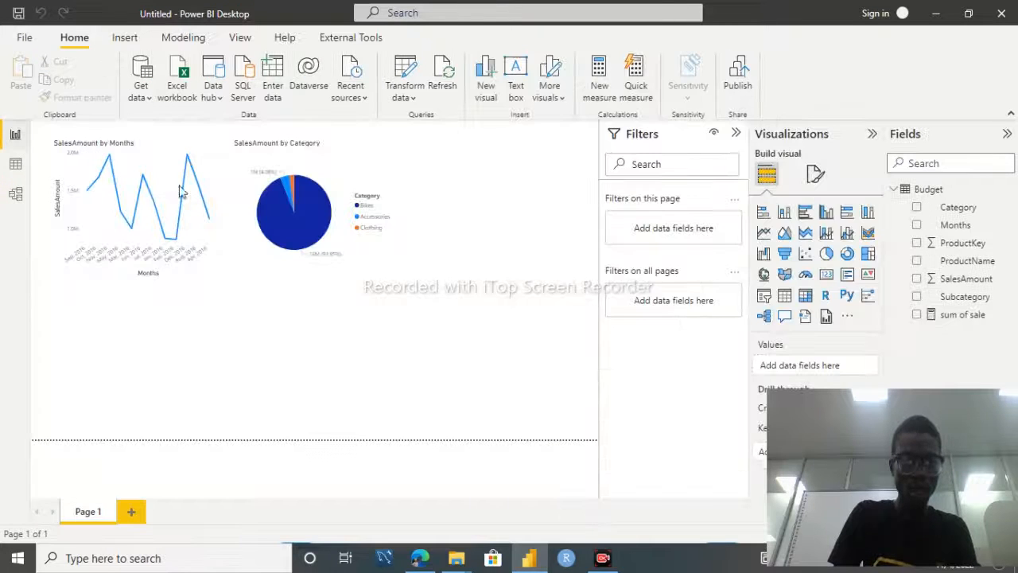
left_click(13, 168)
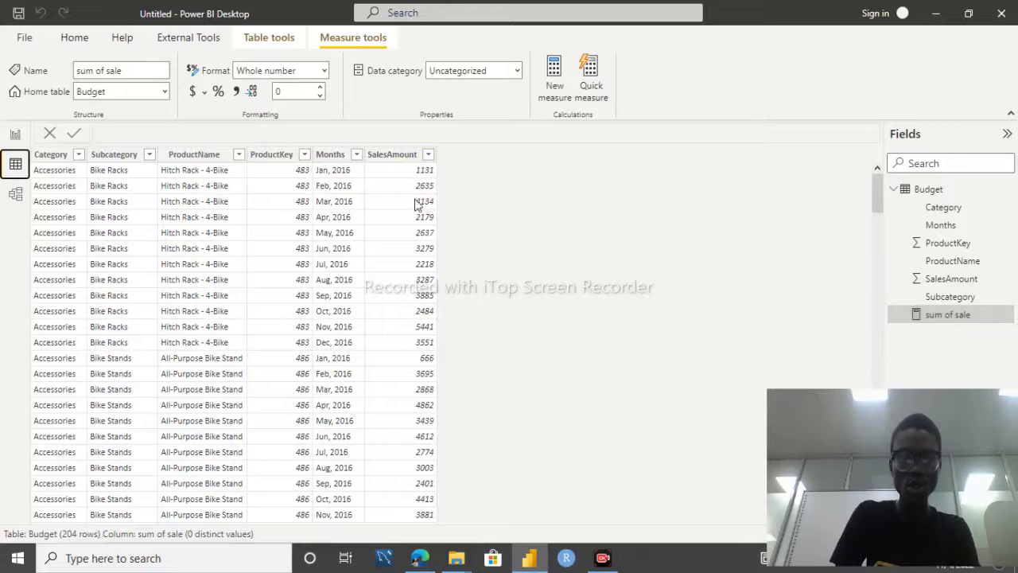
left_click(15, 134)
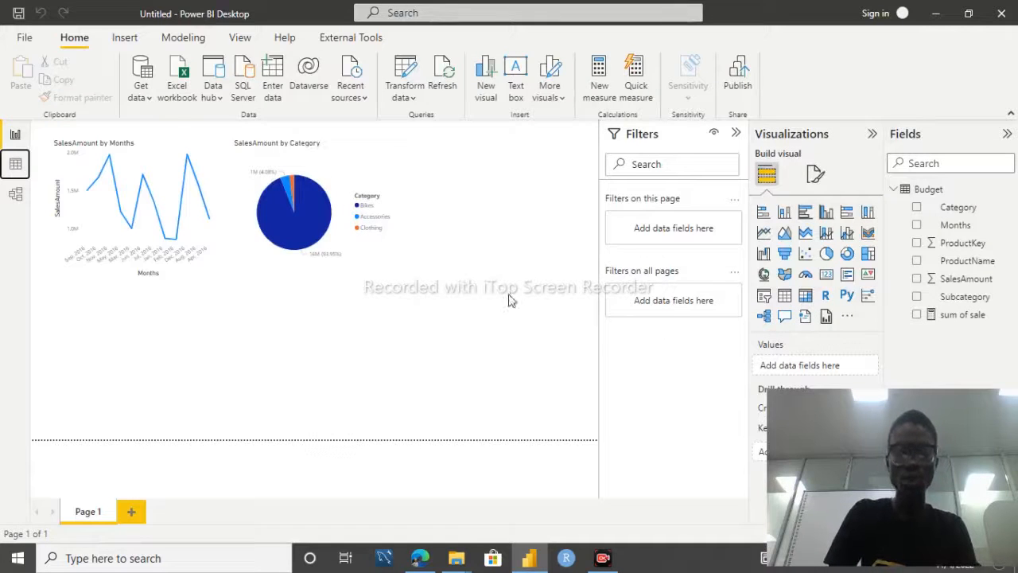
Step: Show the "sum of sale" measure as a card below the line chart and look through the Model and Data views
left_click(917, 316)
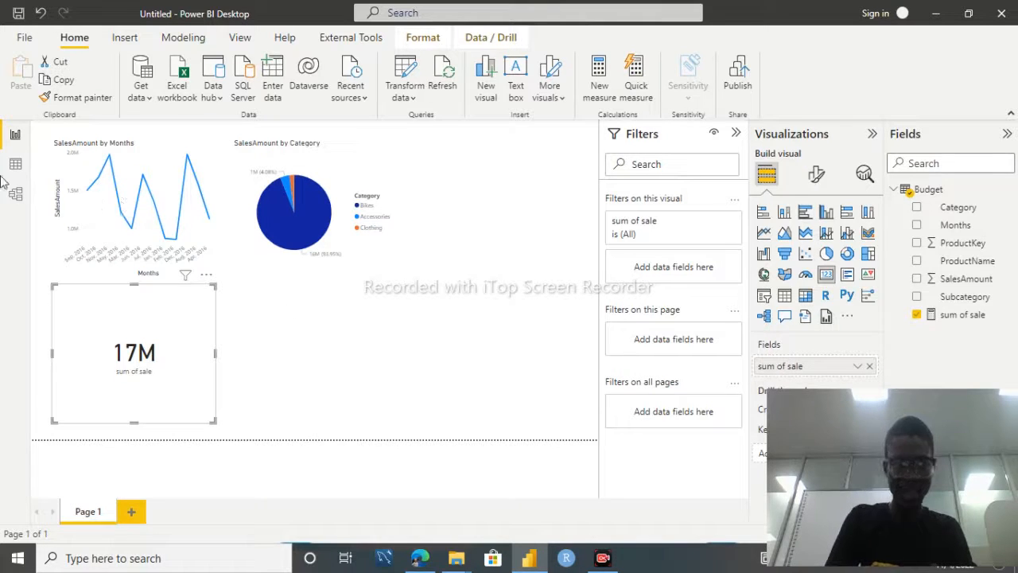
left_click(17, 196)
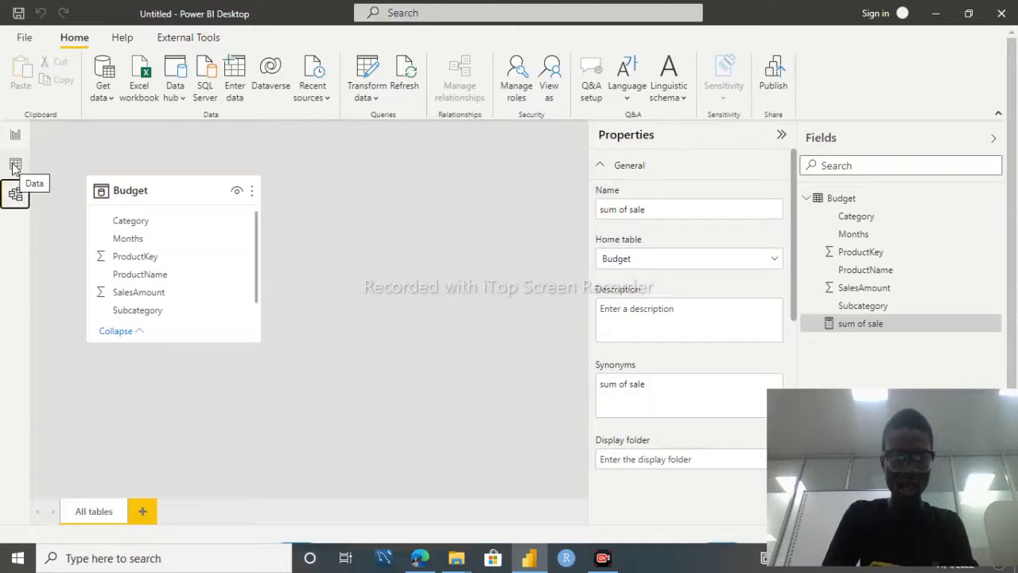
left_click(15, 166)
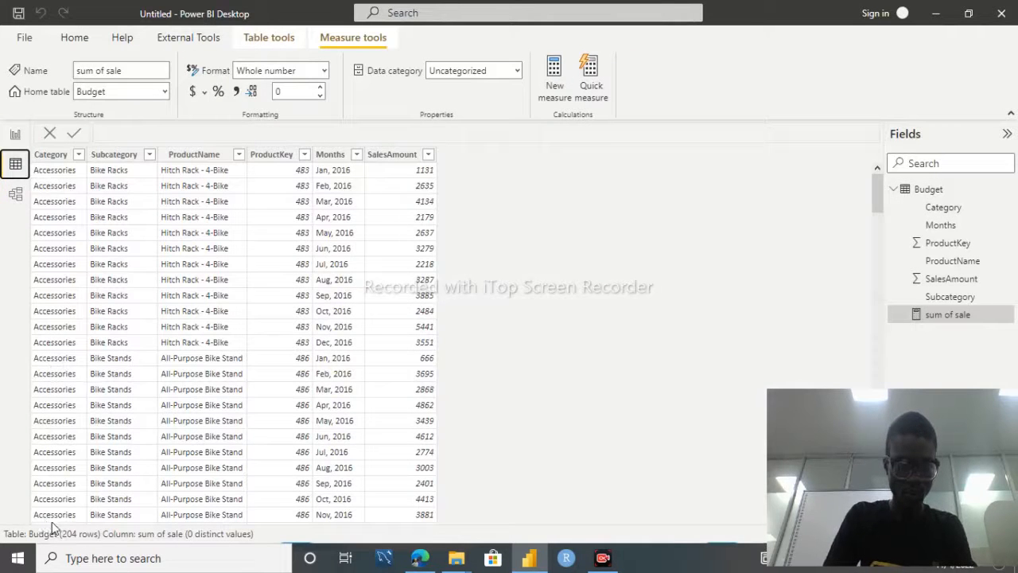
left_click(16, 137)
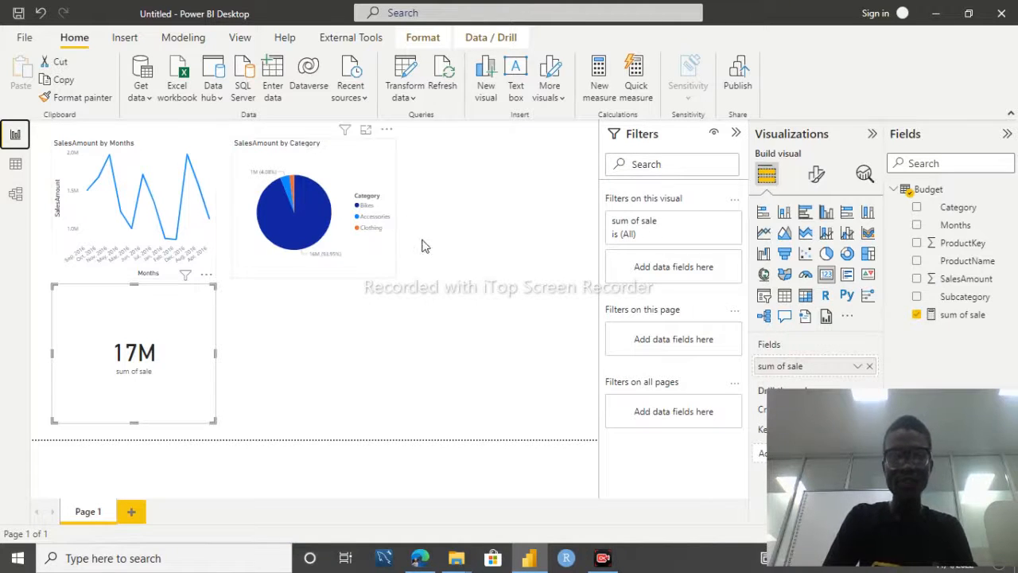
Step: Open the AdventureWorks_Database Excel workbook as an additional data source
left_click(184, 82)
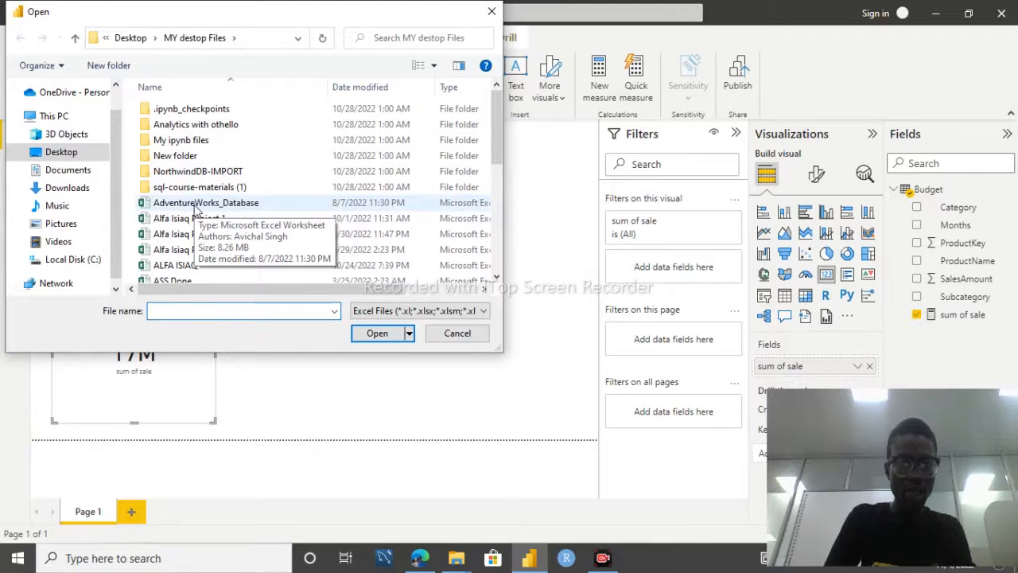
left_click(196, 204)
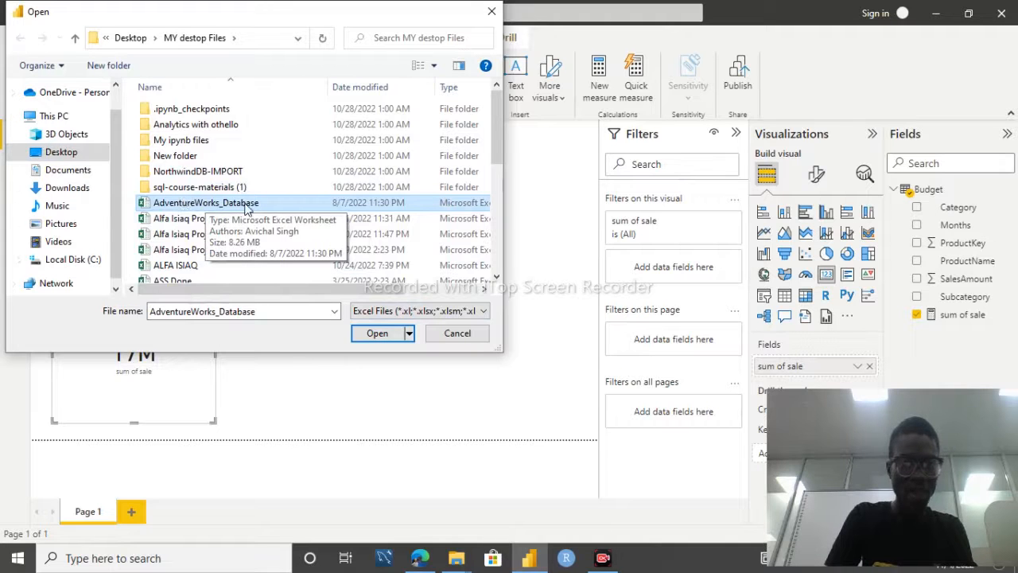
left_click(376, 334)
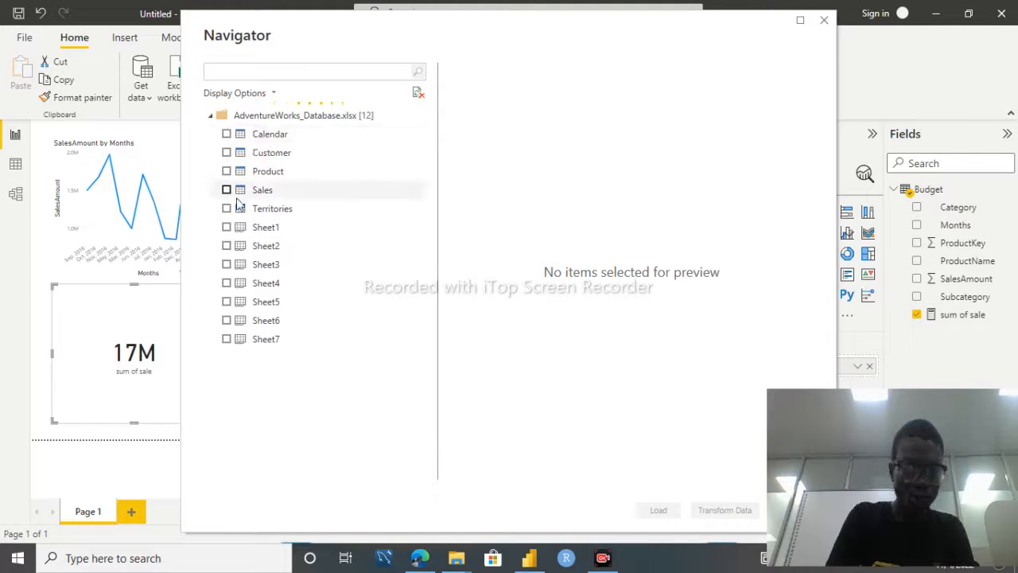
Step: Load the Calendar, Customer, Product, Sales and Territories tables into the report and dismiss the pending-changes notice
left_click(226, 135)
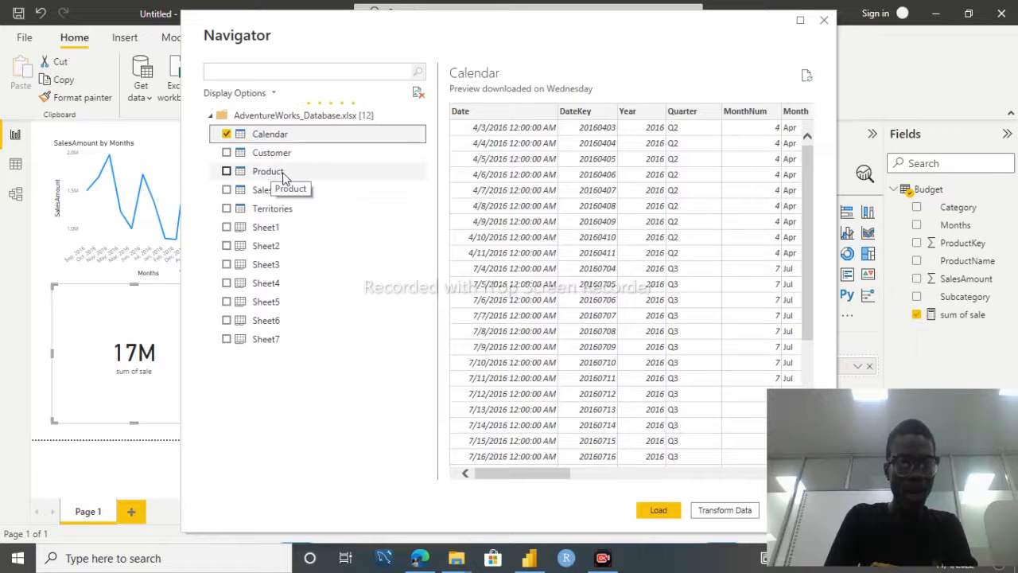
left_click(227, 152)
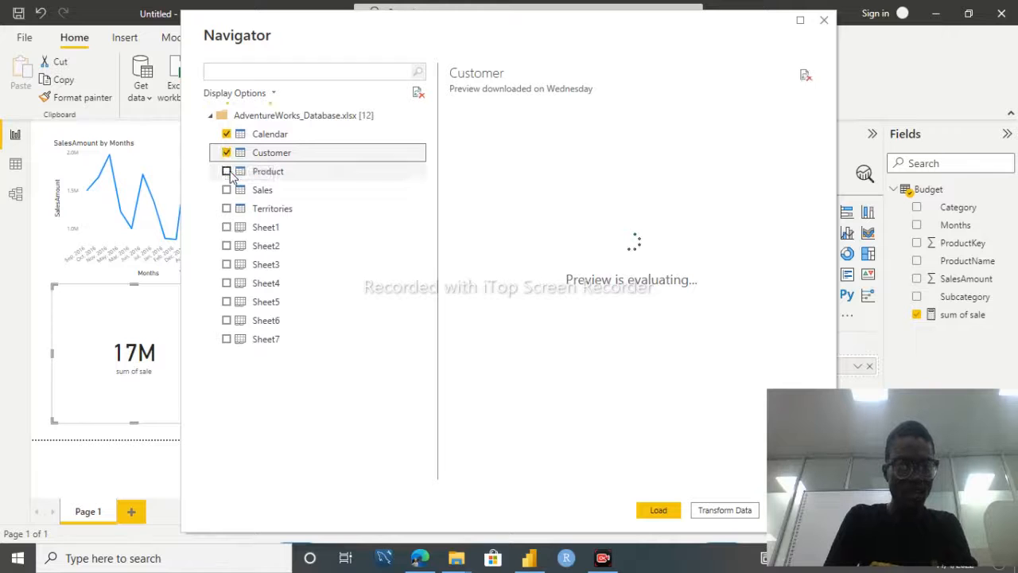
left_click(228, 171)
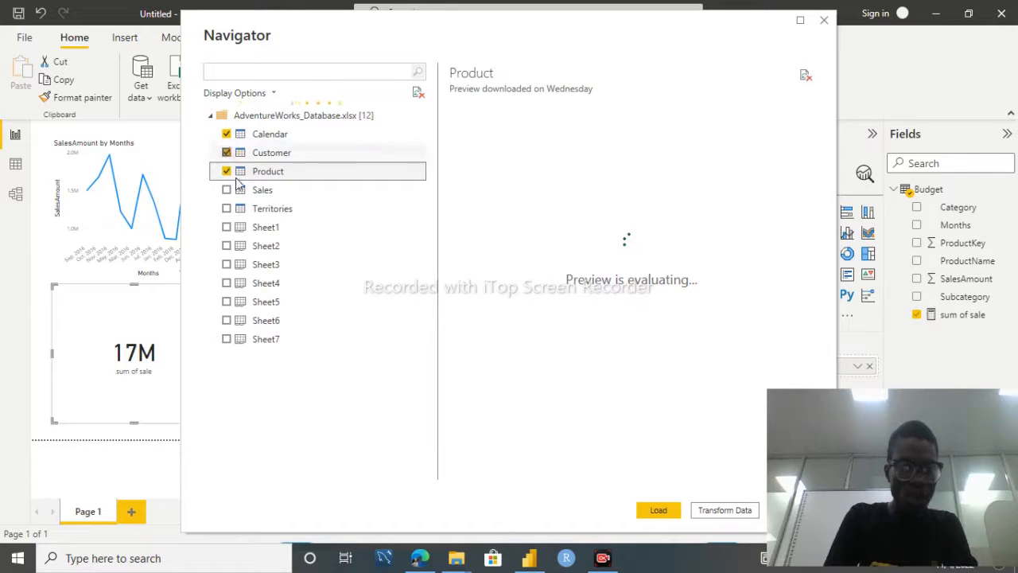
left_click(227, 190)
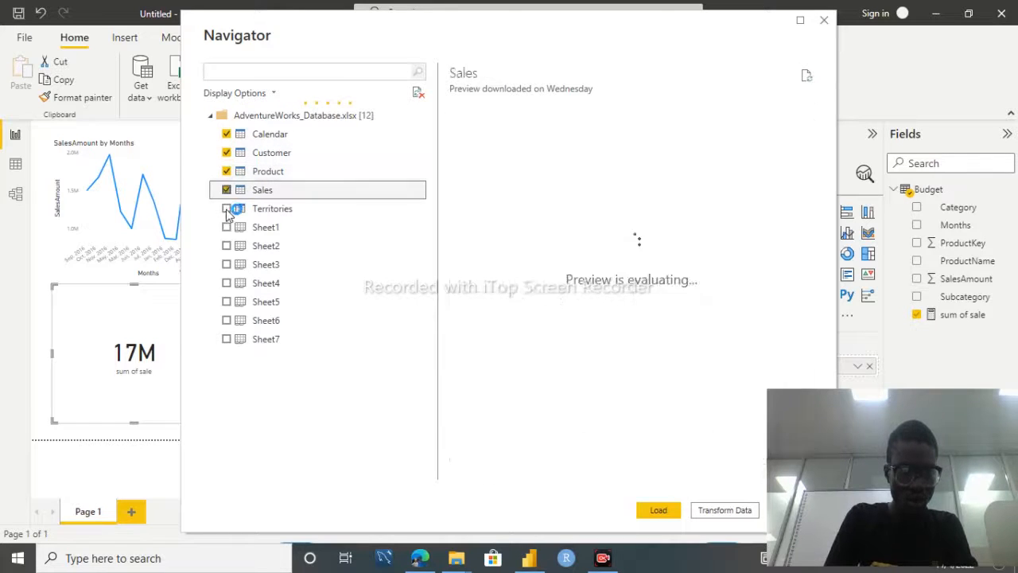
left_click(227, 210)
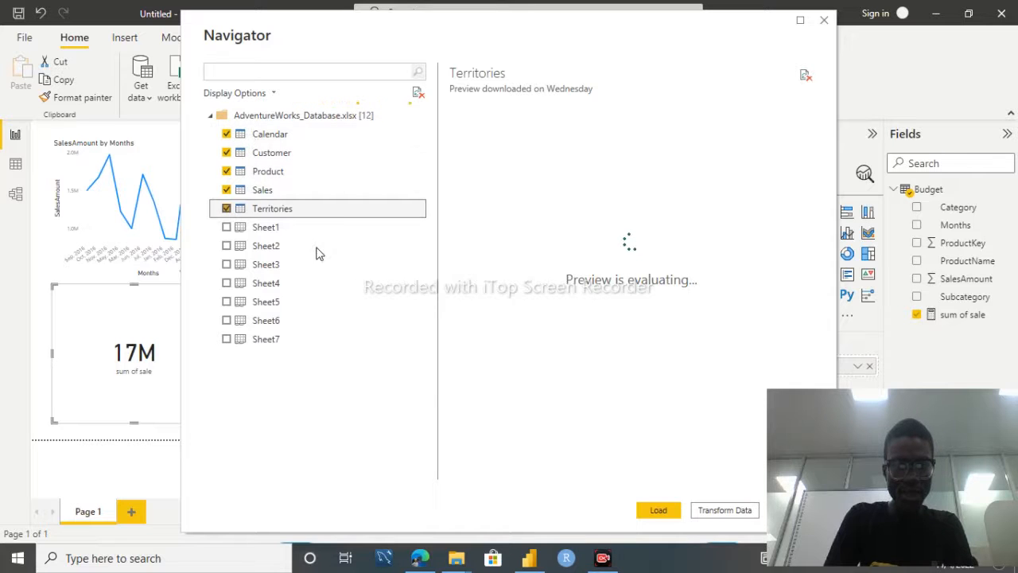
left_click(277, 193)
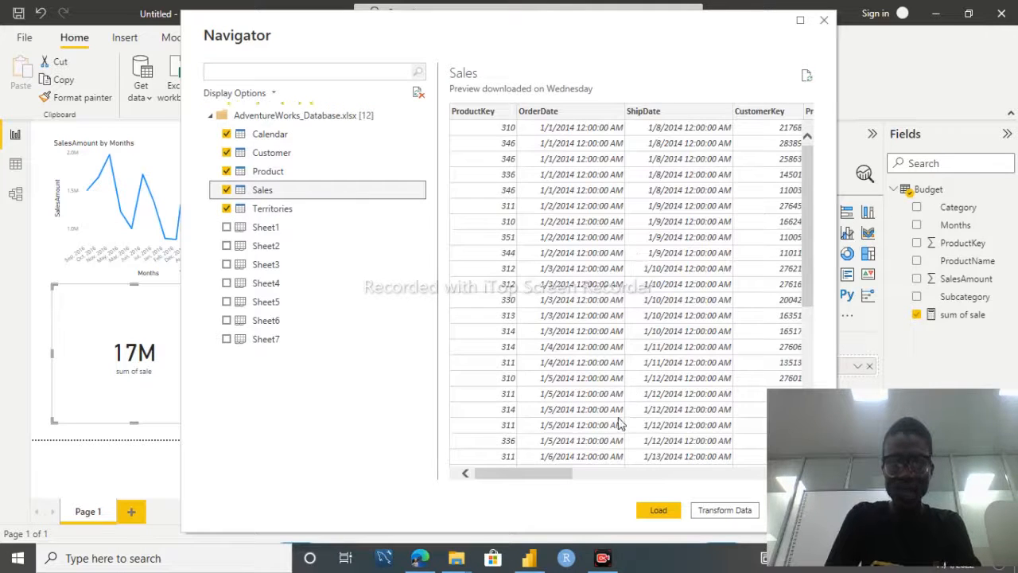
left_click(659, 513)
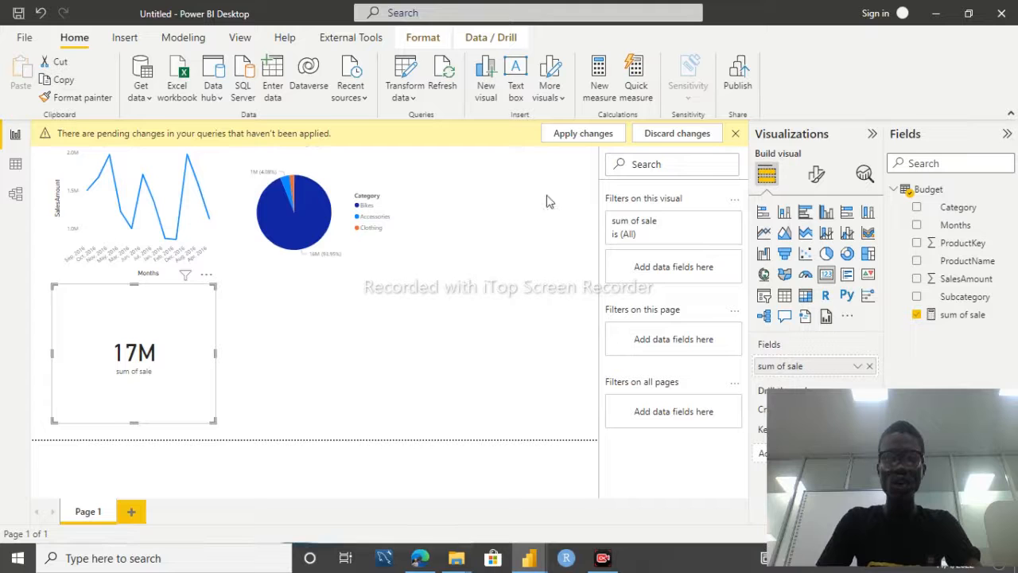
left_click(735, 134)
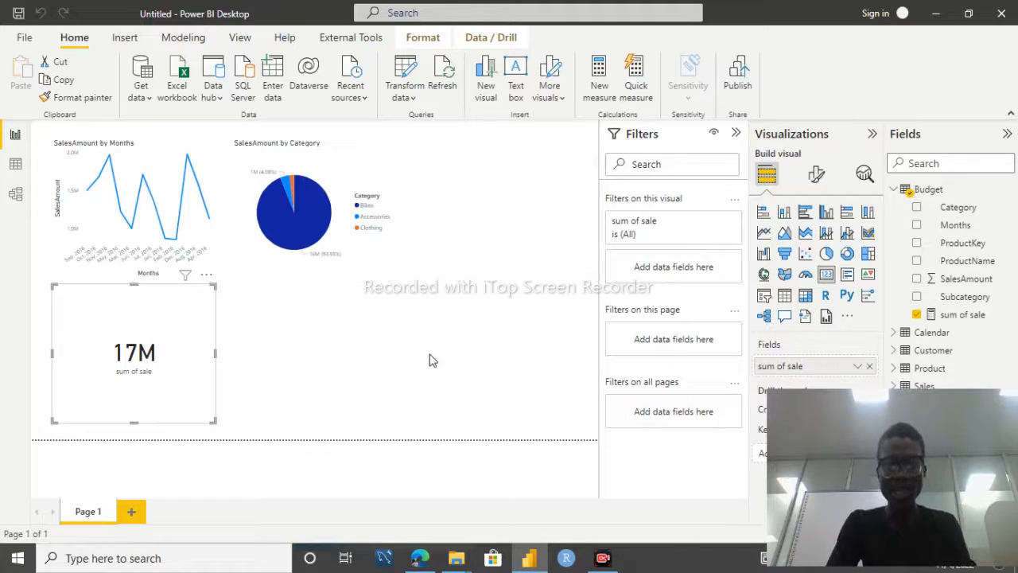
Step: Add a new diagram layout in Model view and collapse the Budget table's field list
left_click(894, 191)
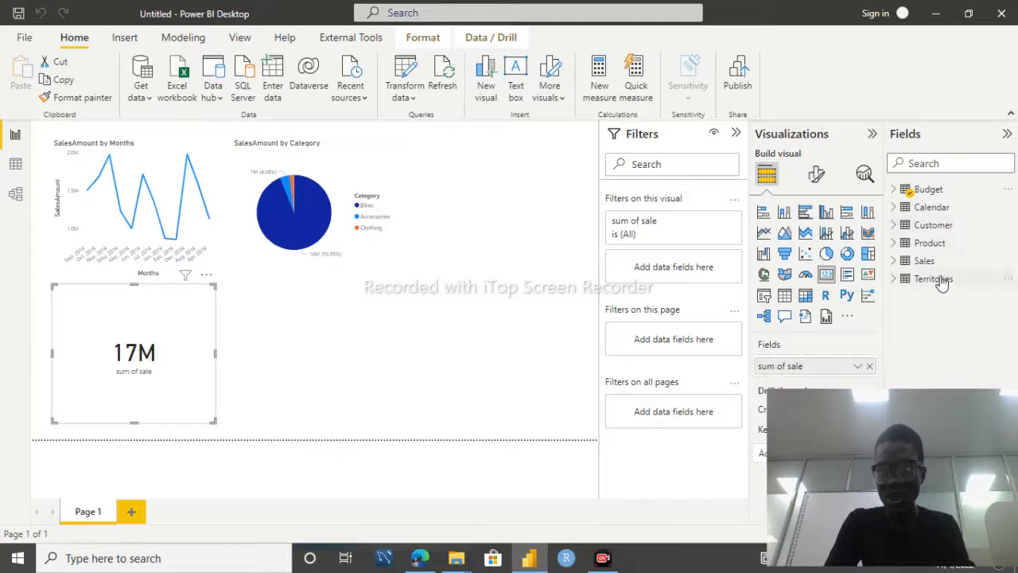
left_click(16, 195)
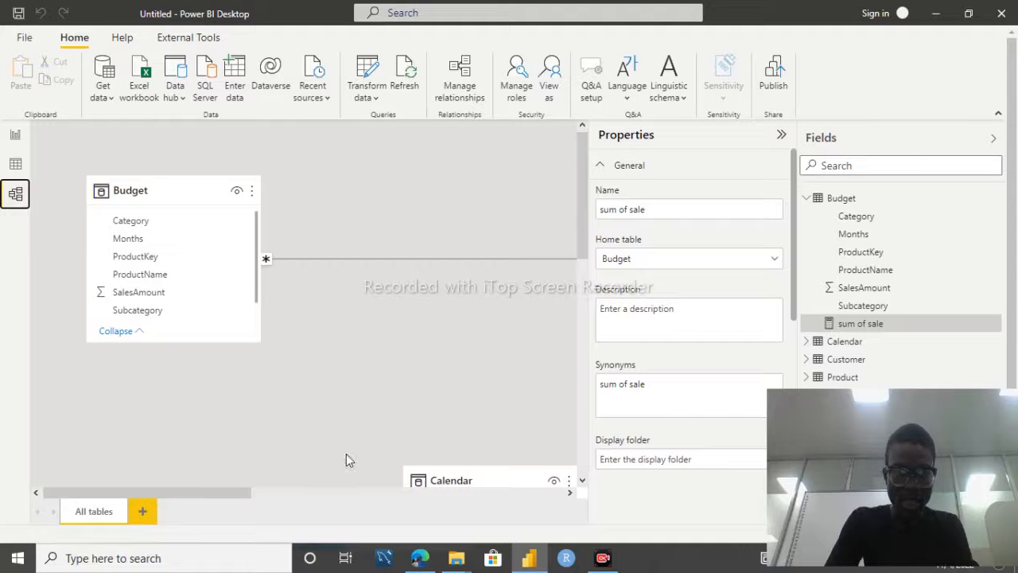
left_click(355, 493)
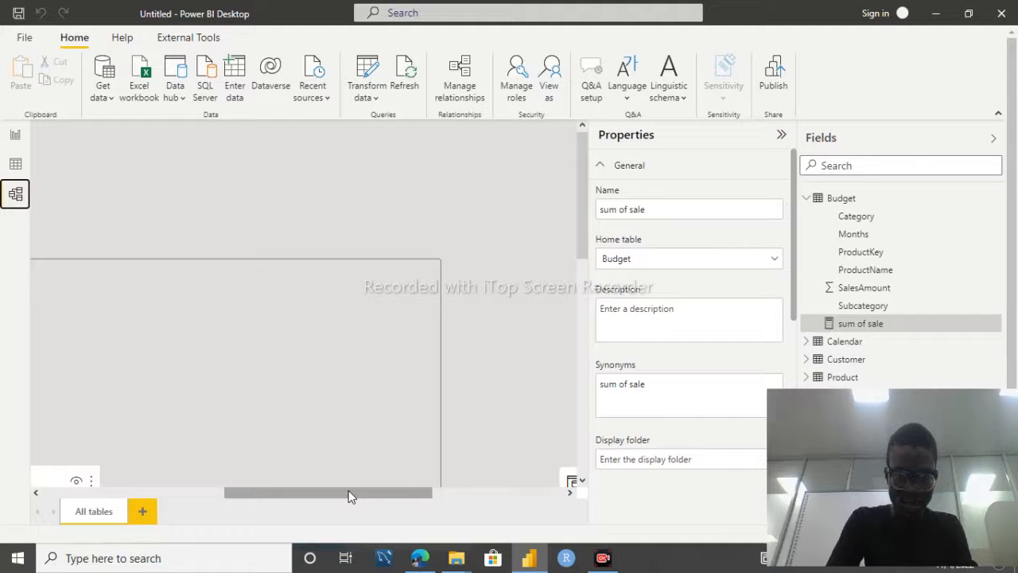
left_click(144, 507)
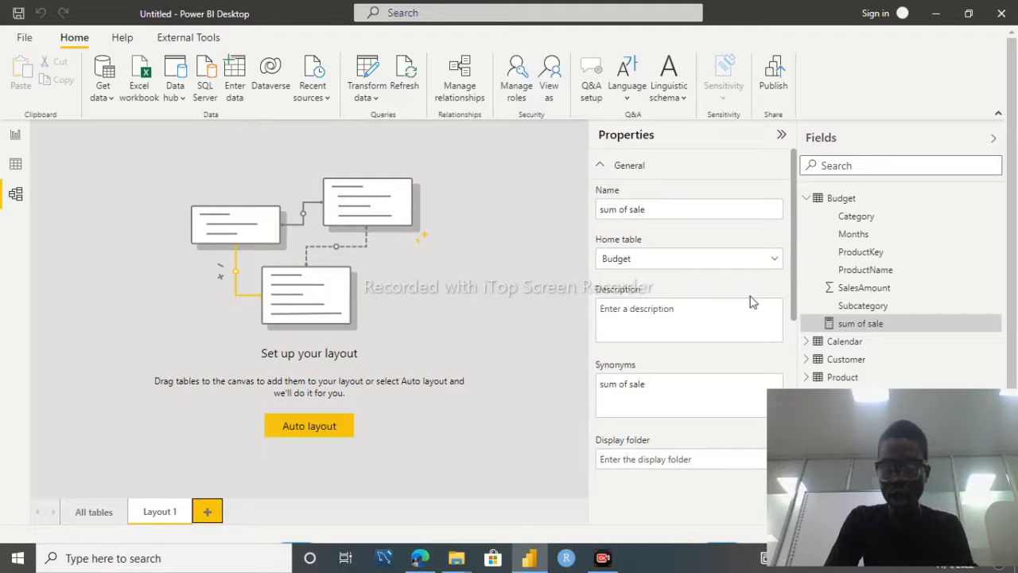
left_click(807, 198)
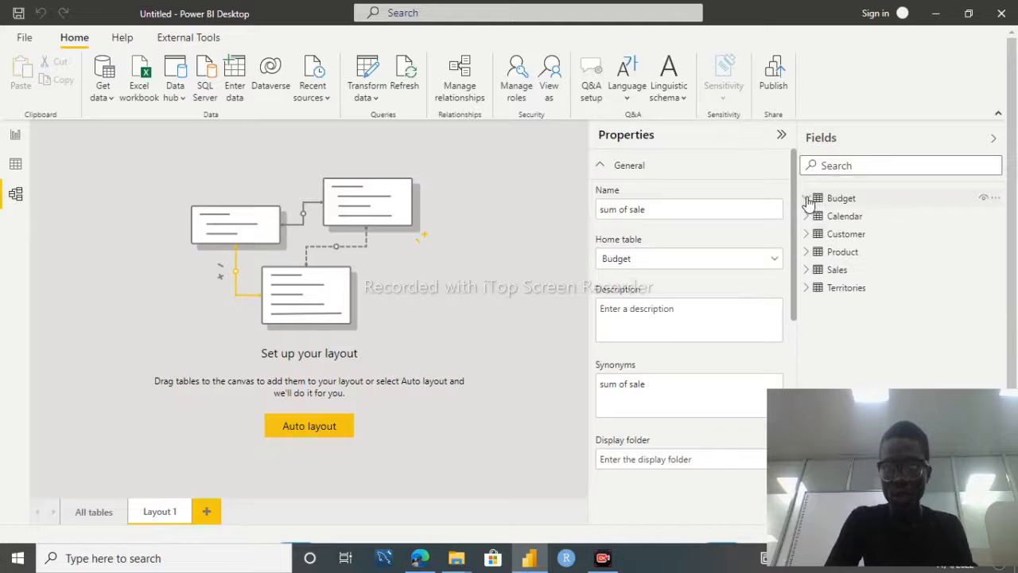
Step: Examine the relationships in the All tables diagram at 65% zoom
left_click(86, 511)
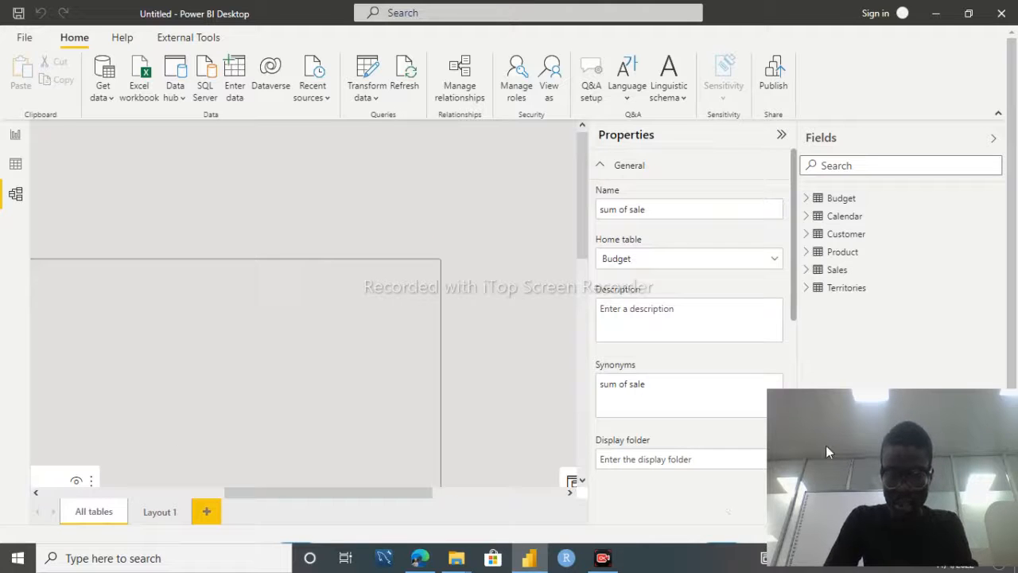
left_click_drag(816, 401, 505, 432)
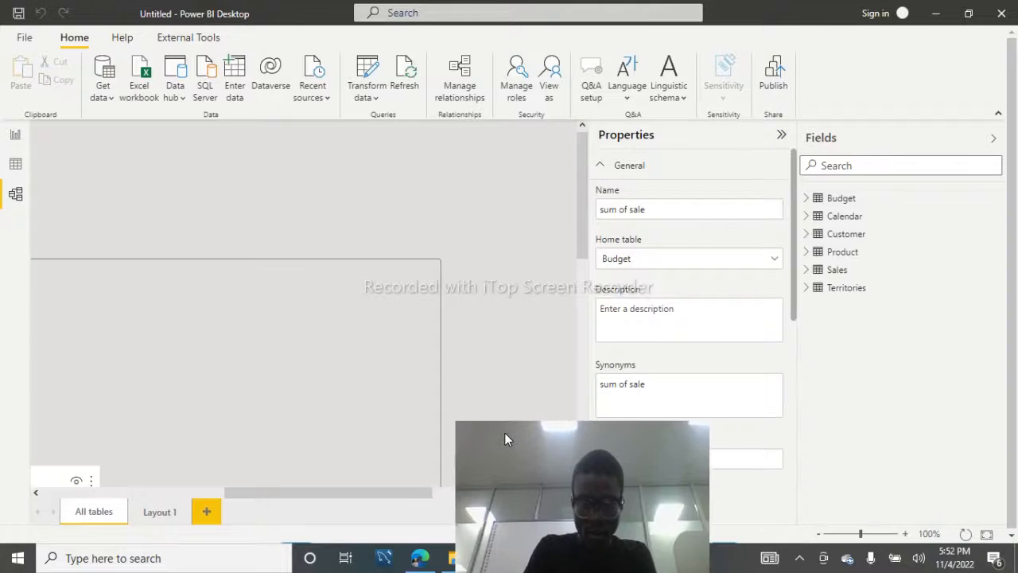
left_click(851, 538)
left_click(845, 536)
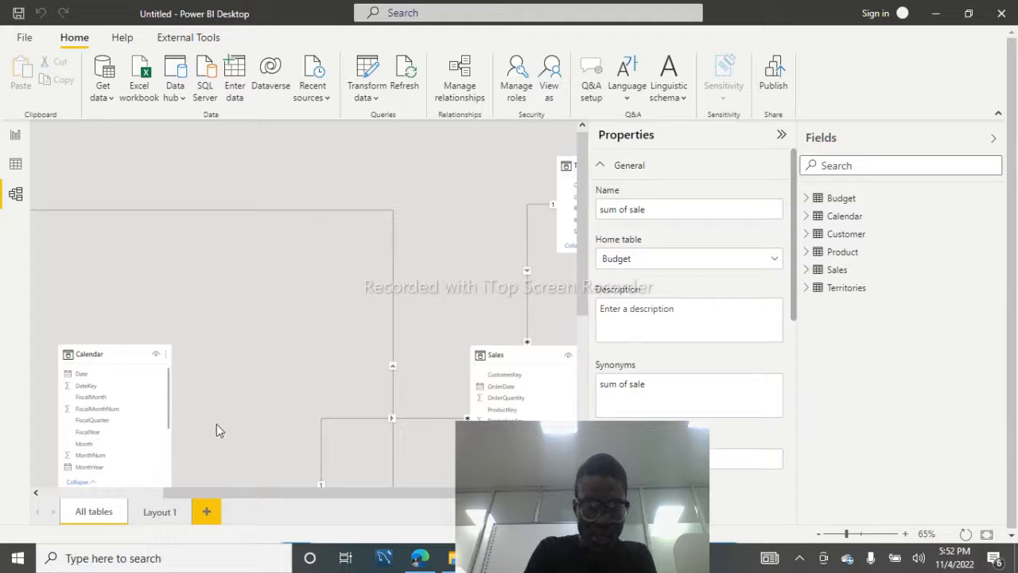
Step: Place the Customer and Product tables side by side on the Layout 1 diagram
left_click(157, 513)
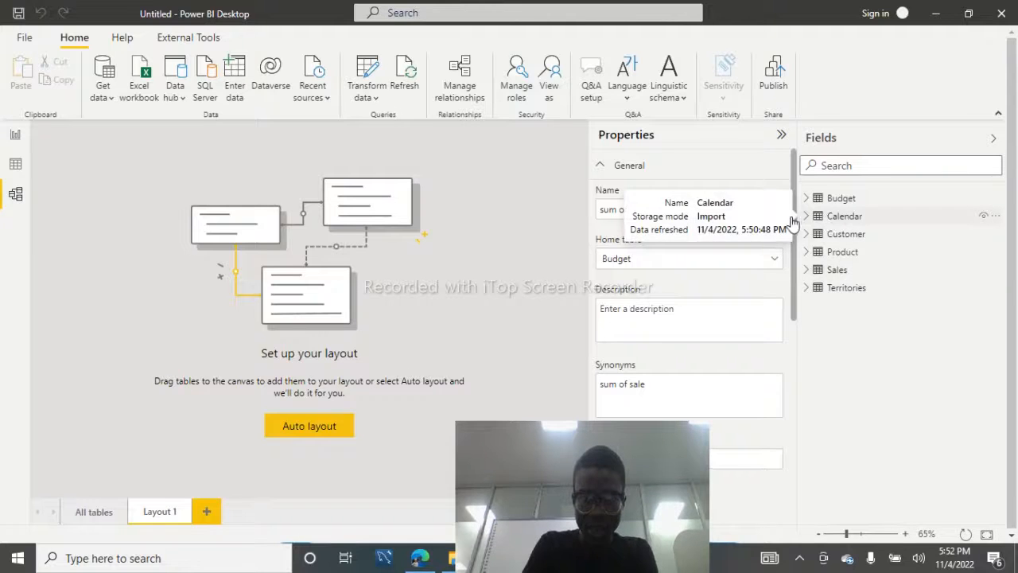
left_click(847, 217)
left_click_drag(863, 219, 361, 244)
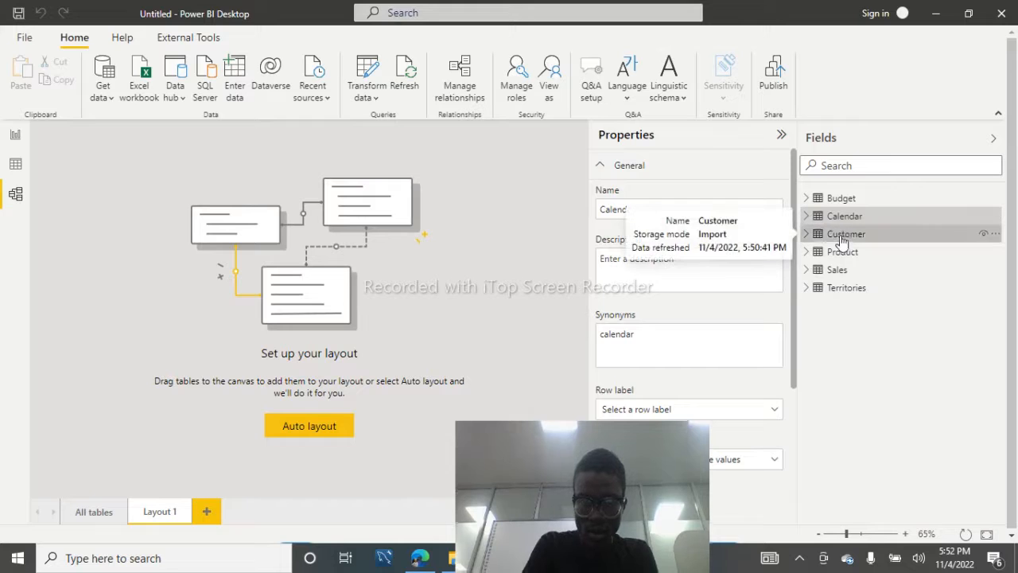
left_click_drag(844, 241, 280, 188)
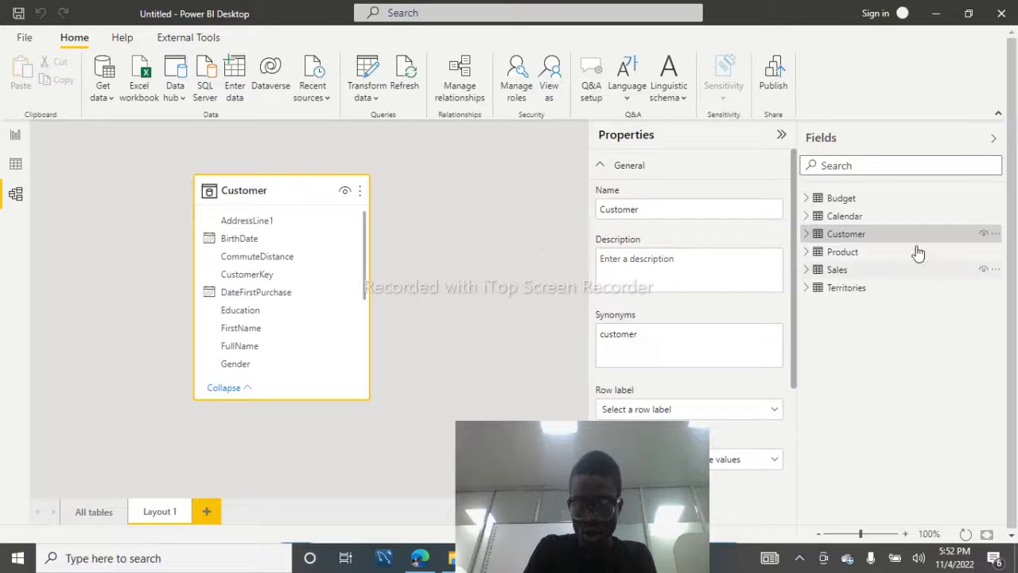
left_click_drag(879, 255, 460, 196)
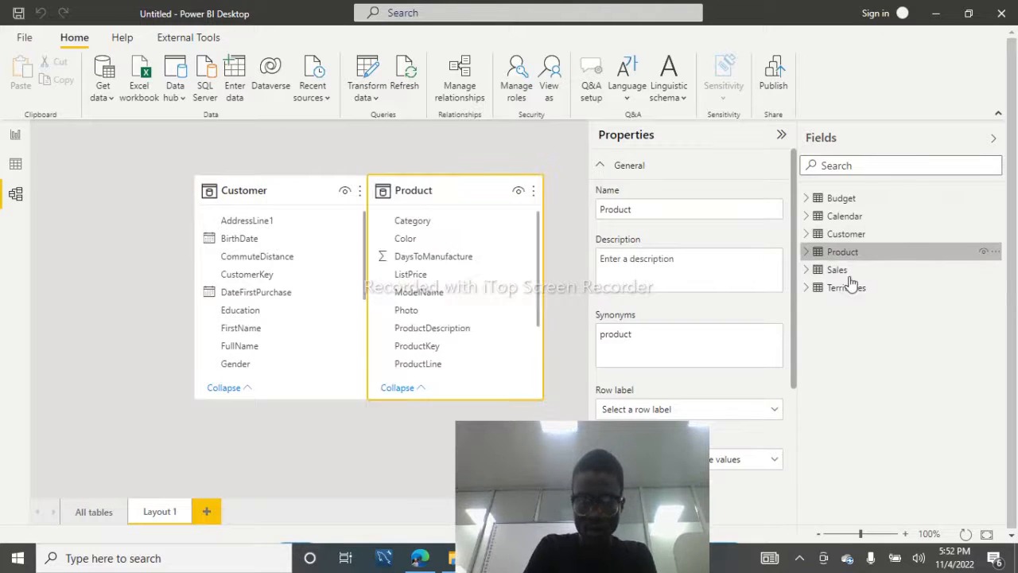
Step: Add the Sales table to Layout 1, overlapping the Customer table's lower part, and try to add the Territories table
left_click_drag(843, 271, 87, 288)
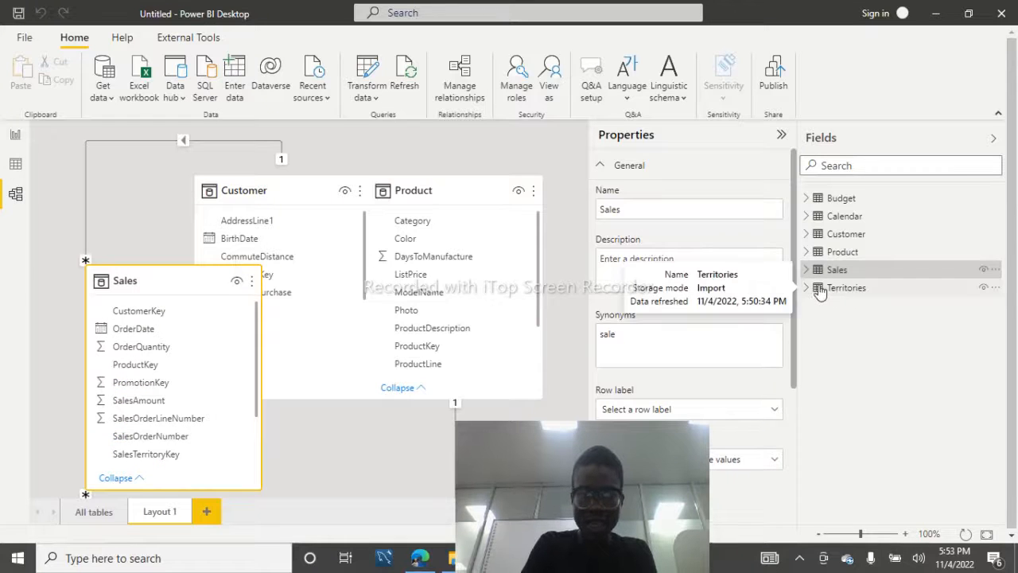
left_click_drag(819, 291, 125, 171)
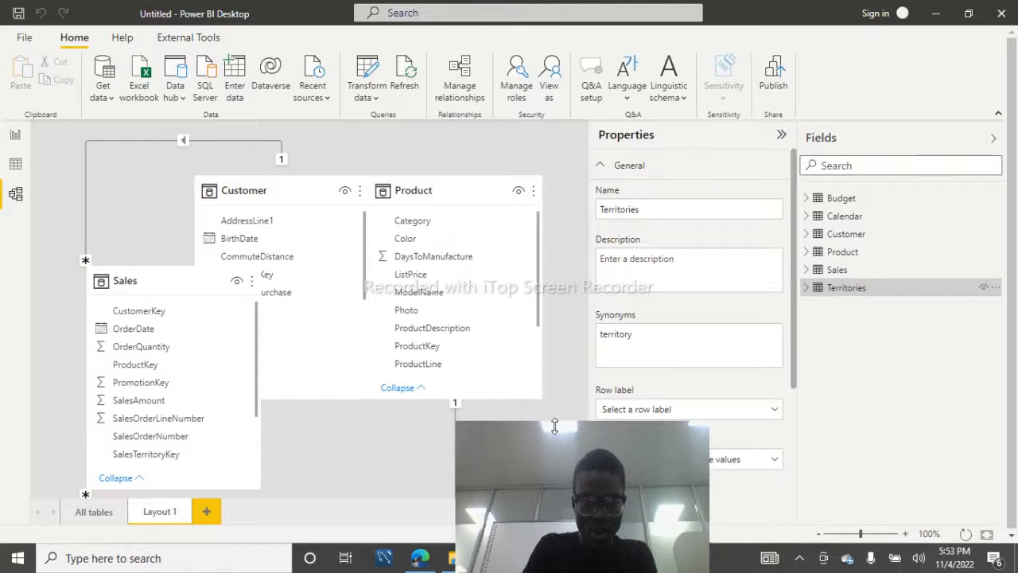
mouse_move(618, 423)
left_mouse_down()
mouse_move(621, 433)
mouse_move(607, 414)
left_mouse_up()
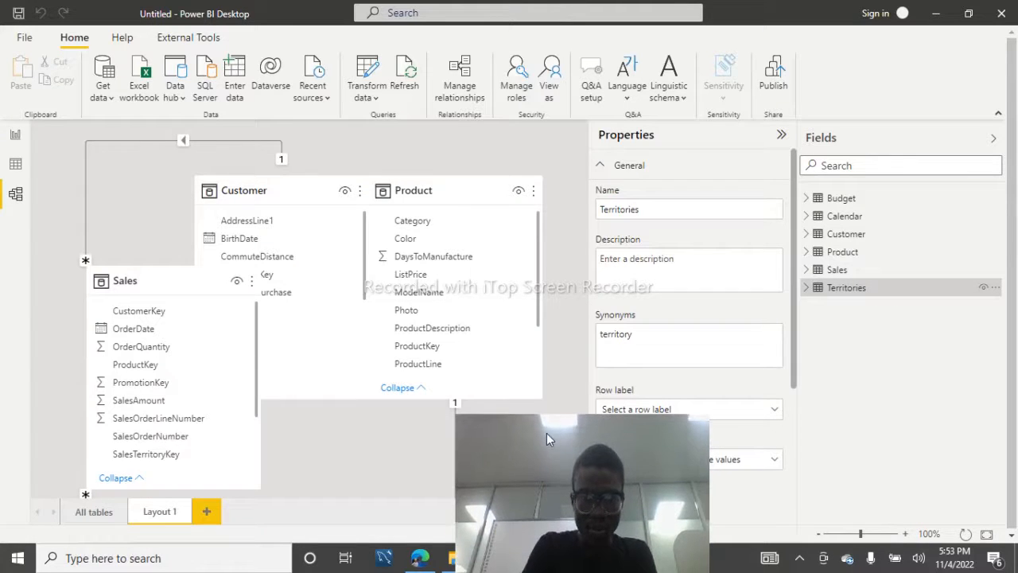
Step: Add the Territories table to Layout 1 and spread the Product, Customer and Territories tables around Sales at 60% zoom
left_click_drag(547, 435, 835, 261)
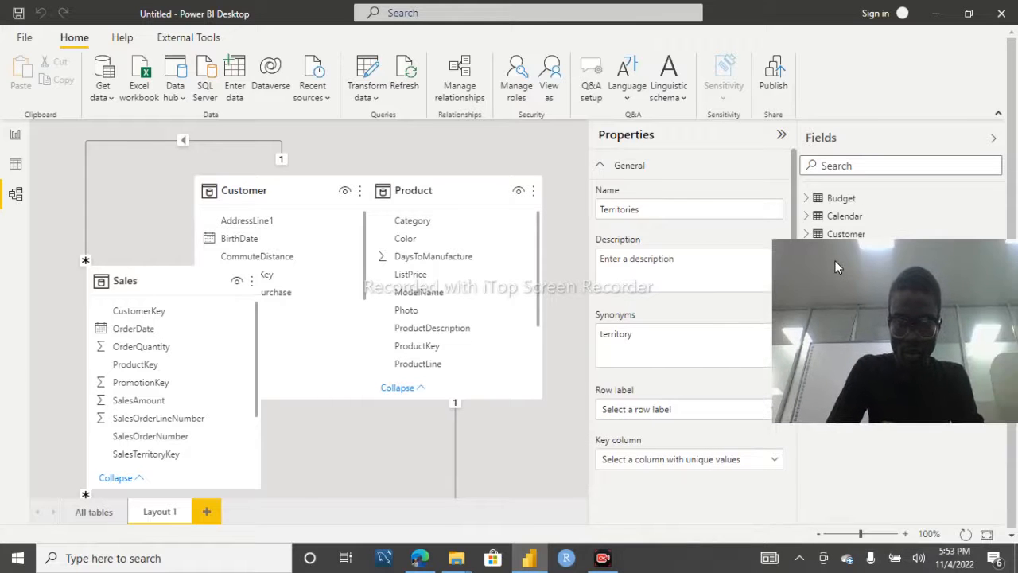
left_click(845, 534)
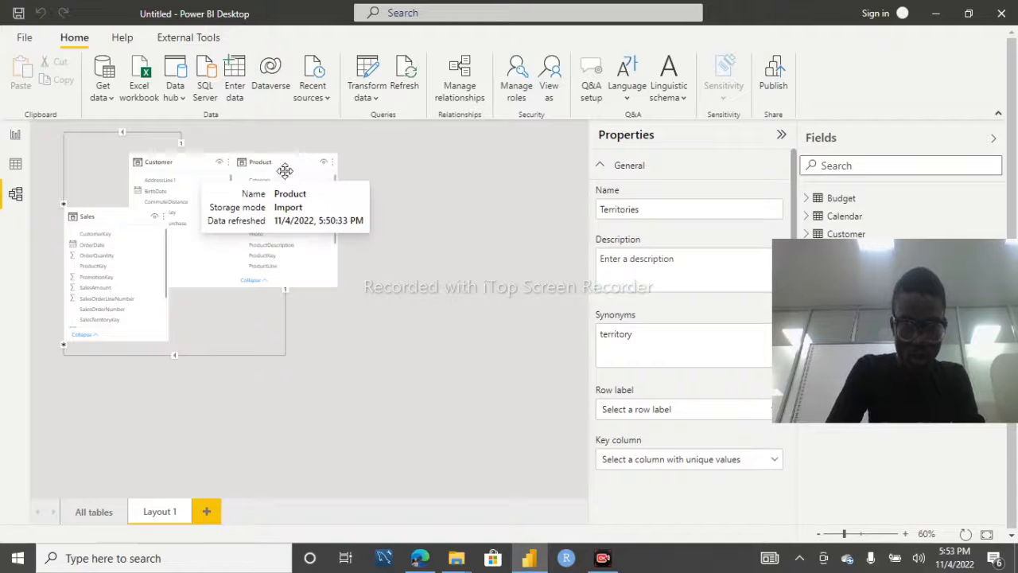
left_click_drag(284, 171, 370, 384)
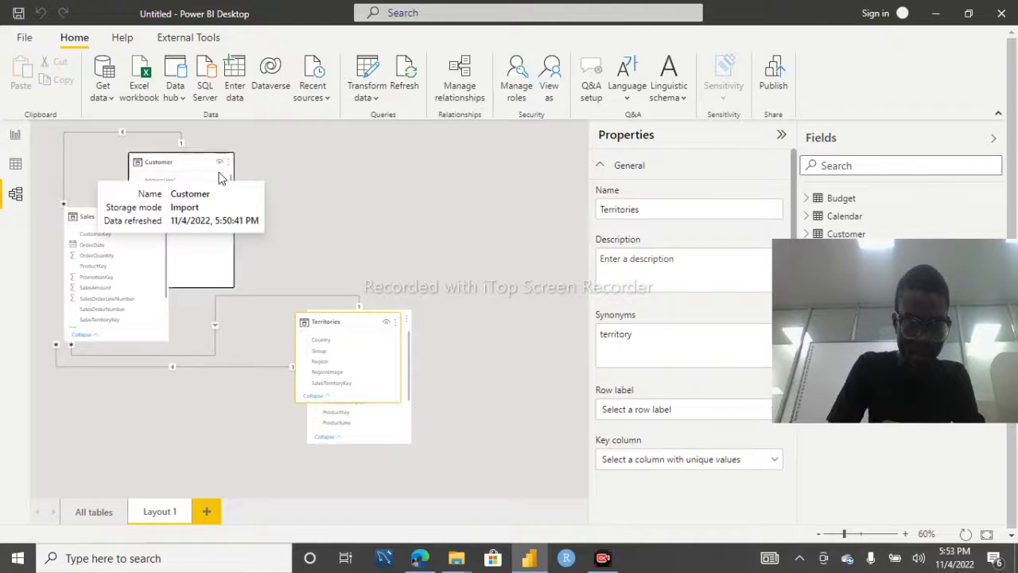
left_click_drag(173, 161, 320, 148)
left_click_drag(348, 316, 172, 368)
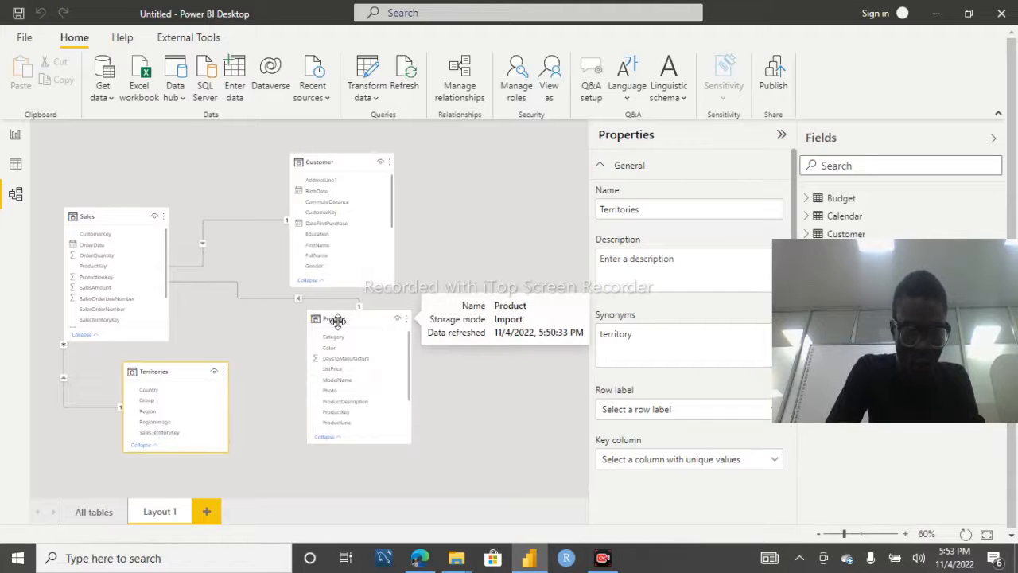
Step: Arrange Layout 1 as a star, with Sales in the middle between Product and Customer, and Territories below it
left_click_drag(335, 322, 40, 151)
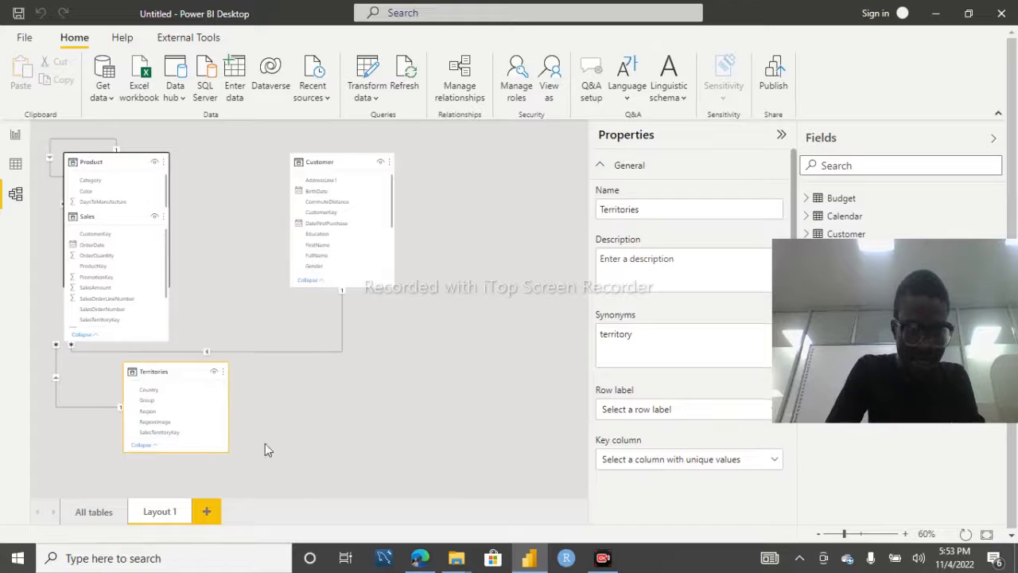
left_click_drag(179, 371, 291, 377)
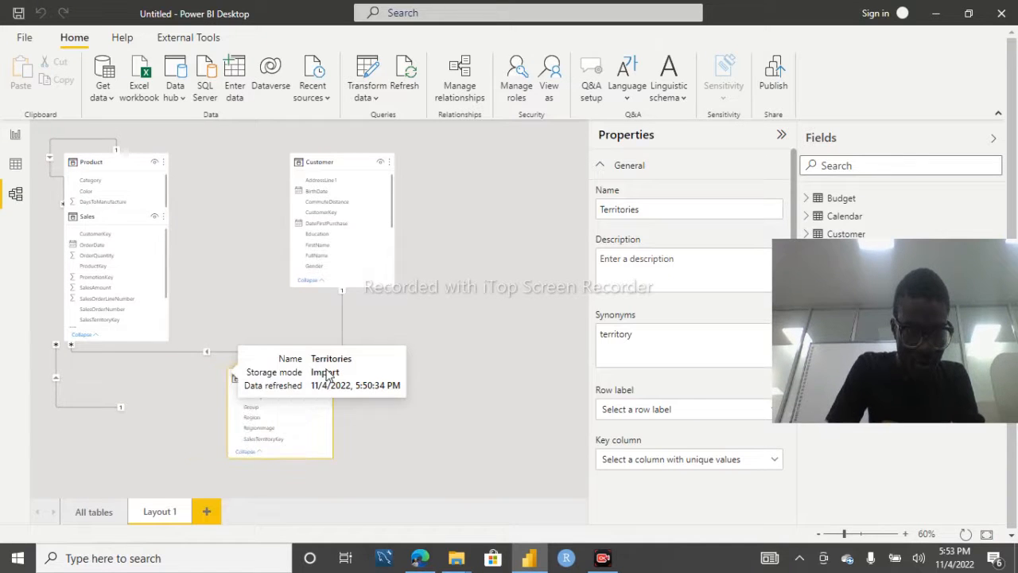
left_click_drag(326, 163, 467, 162)
left_click_drag(130, 160, 227, 162)
left_click_drag(171, 112, 307, 200)
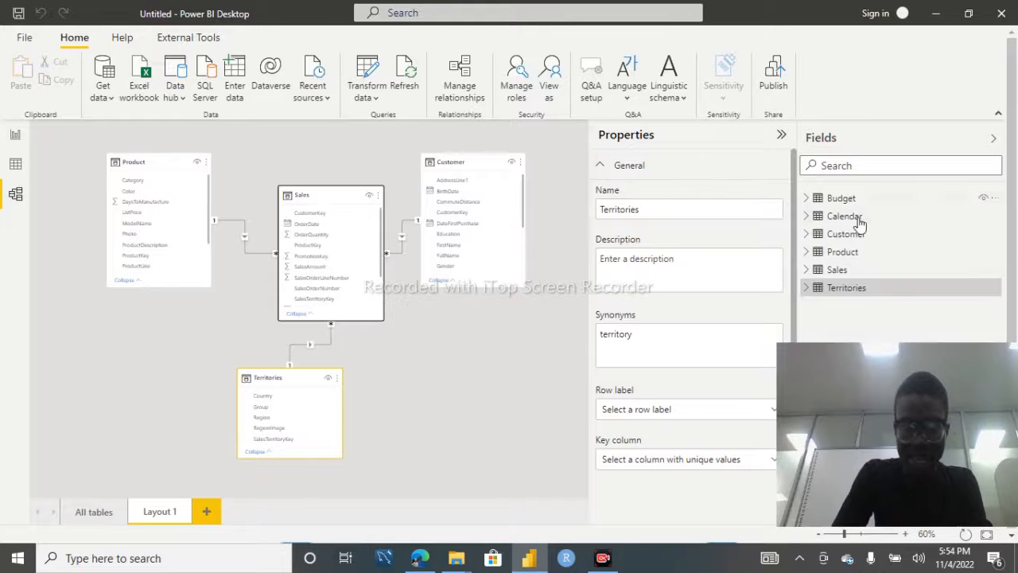
Step: Add the Calendar table below Customer on Layout 1 and relate its Date field to OrderDate in Sales
left_click_drag(819, 219, 456, 360)
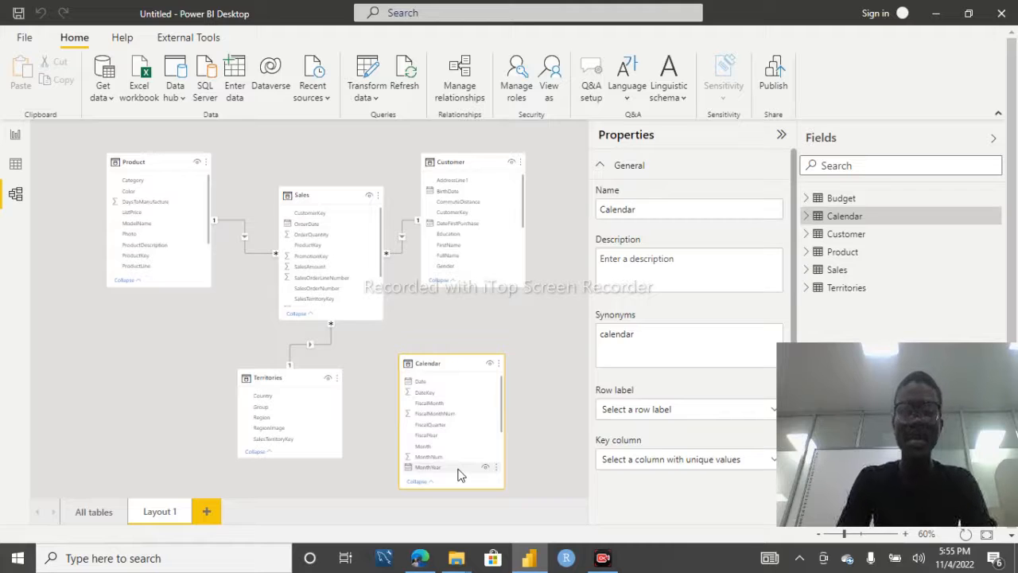
left_click(418, 385)
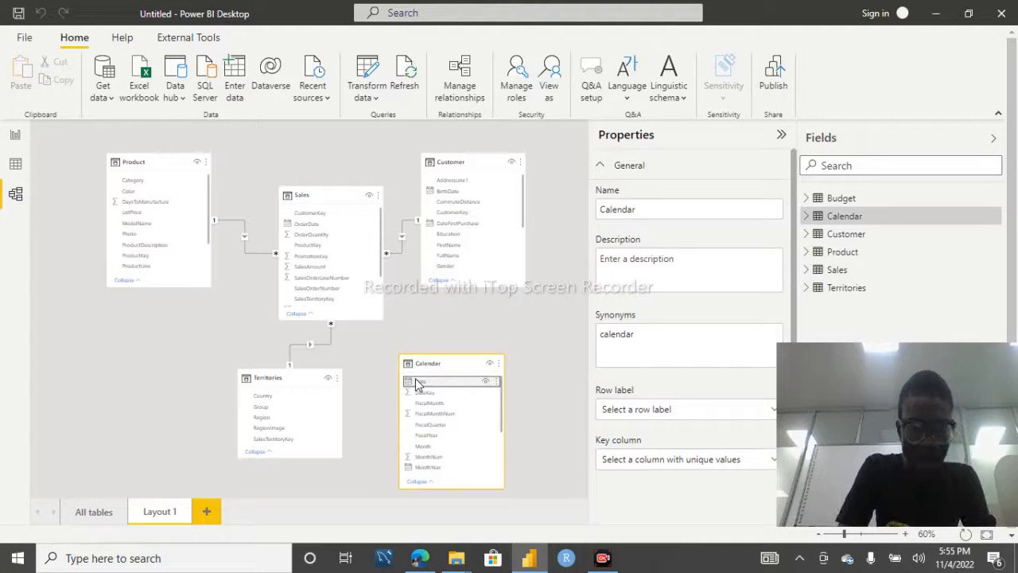
left_click_drag(419, 385, 299, 229)
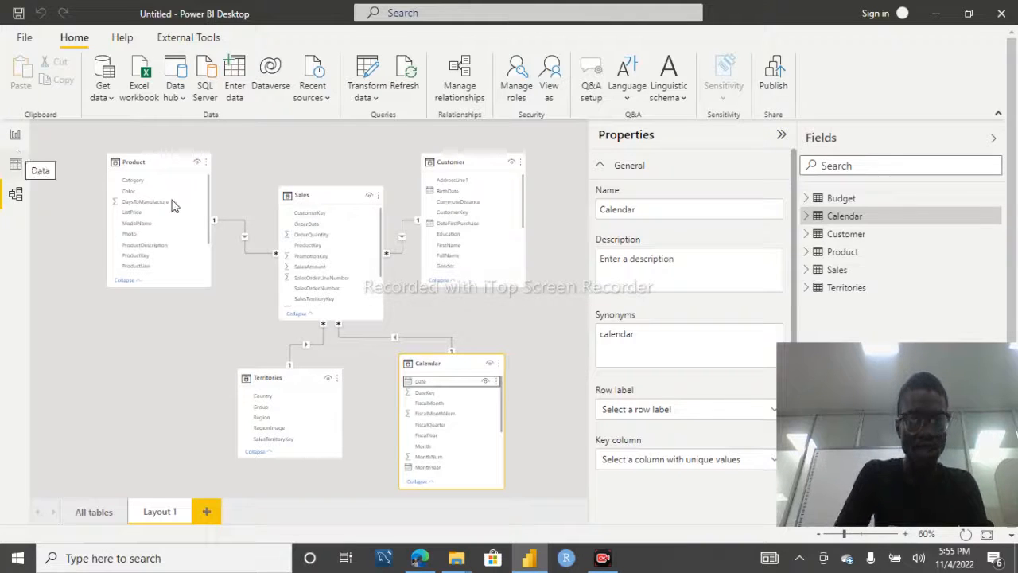
Step: On report Page 1, create a table visual with Category from Product and SalesAmount from Sales
left_click(17, 136)
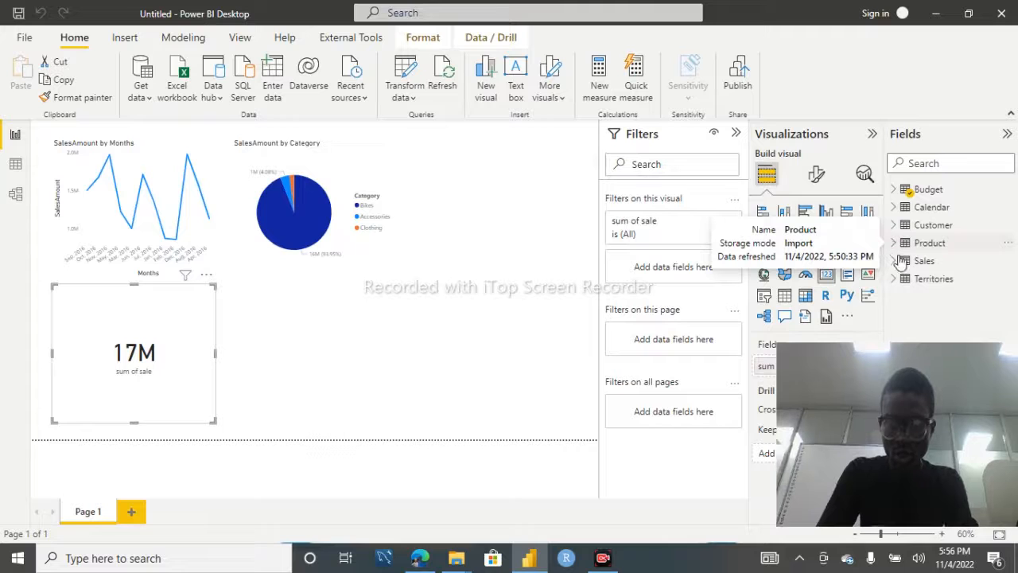
left_click(929, 243)
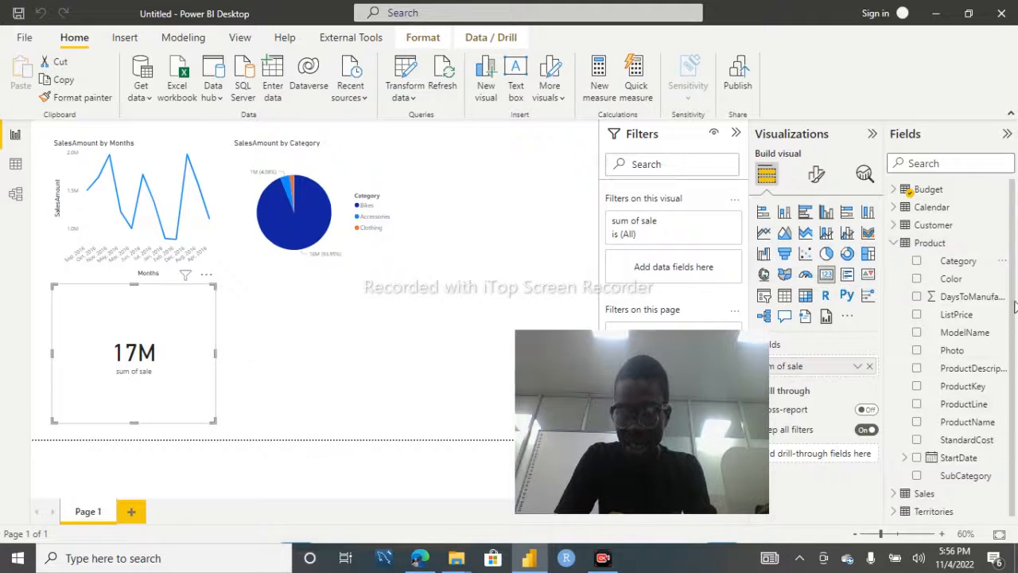
left_click_drag(1014, 307, 1015, 334)
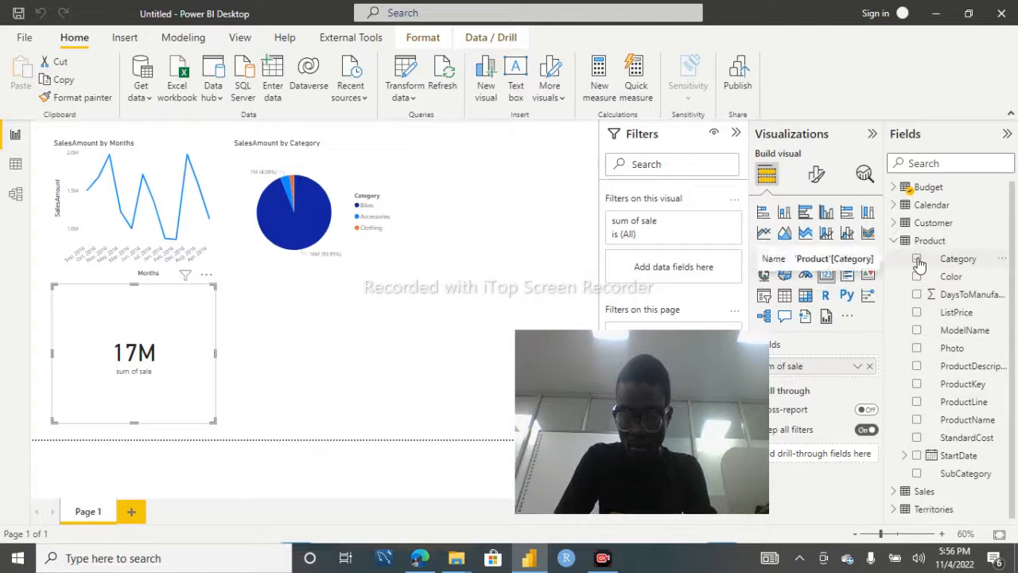
left_click(58, 525)
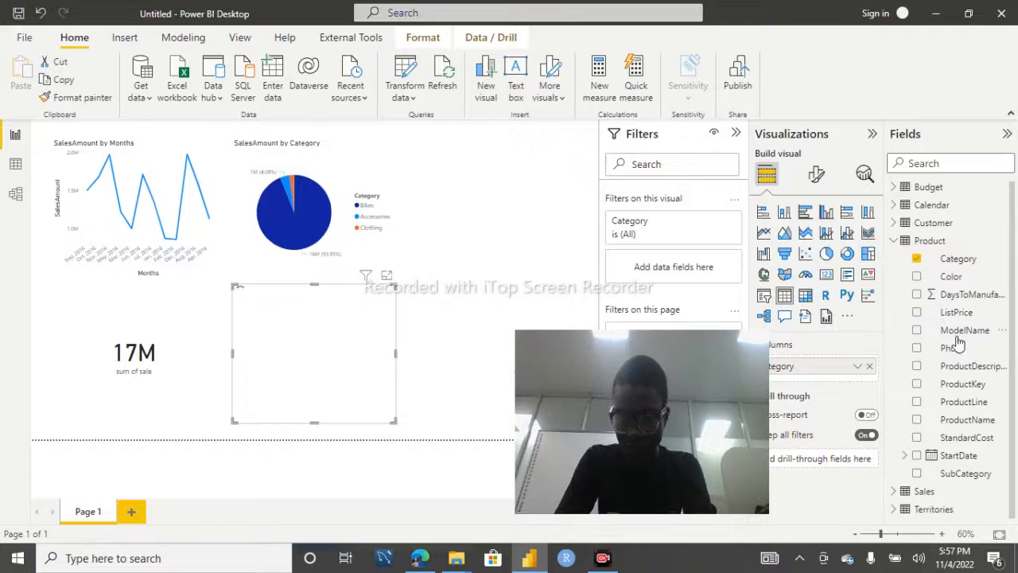
left_click(893, 241)
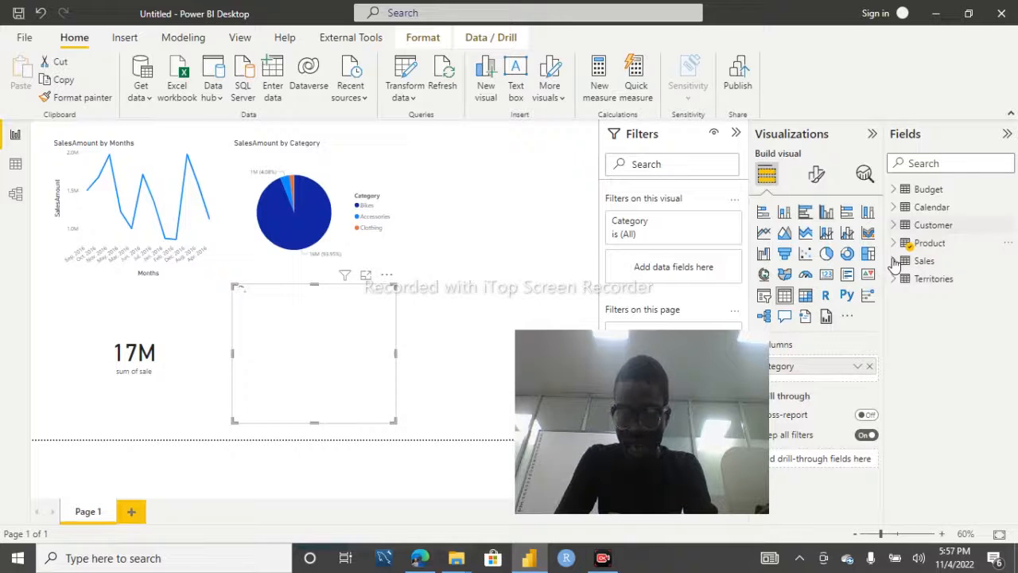
left_click(905, 262)
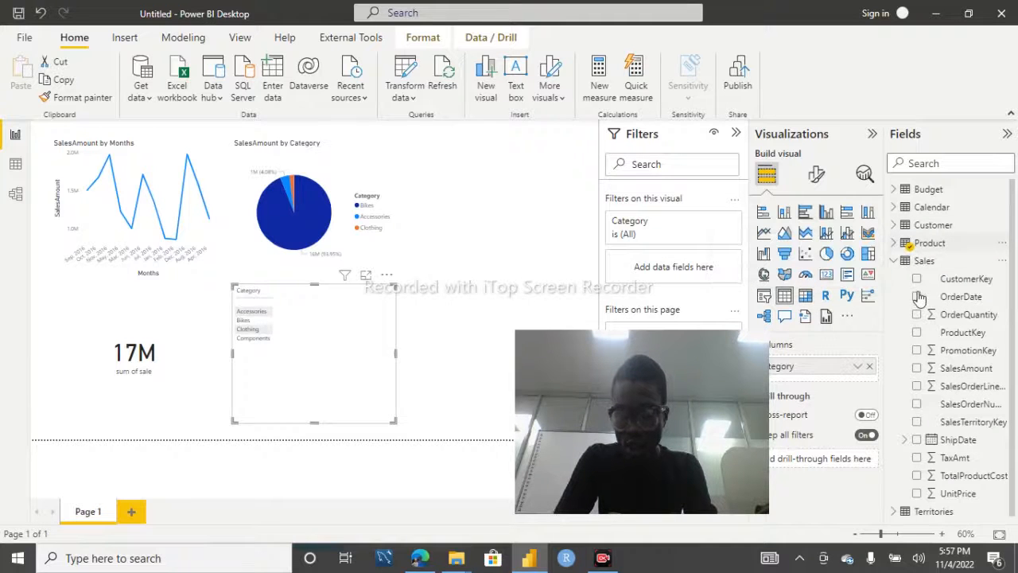
left_click(916, 369)
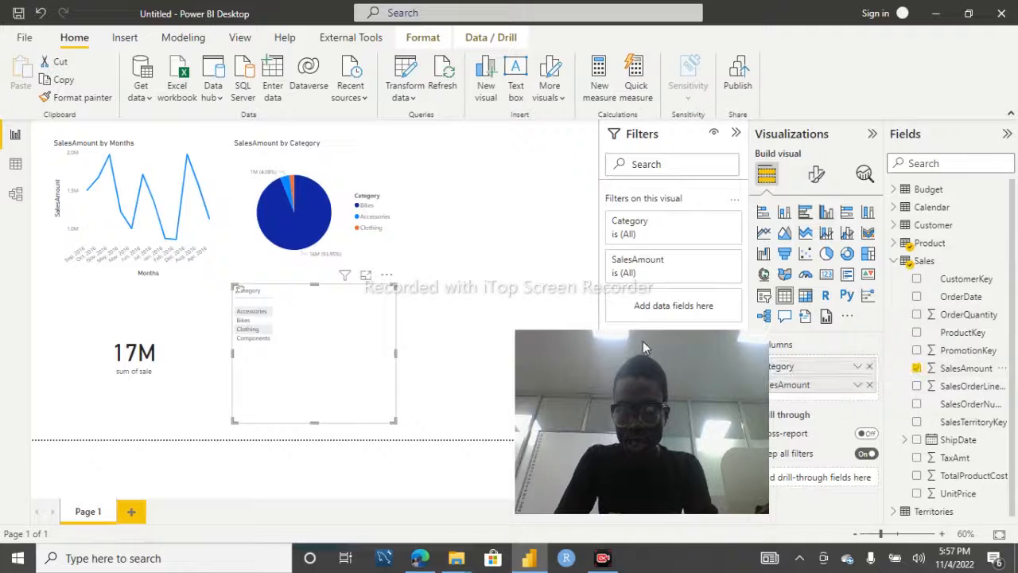
Step: Move the Category and SalesAmount table visual further from the sum of sale card and convert it to a clustered bar chart
left_click_drag(642, 341, 861, 359)
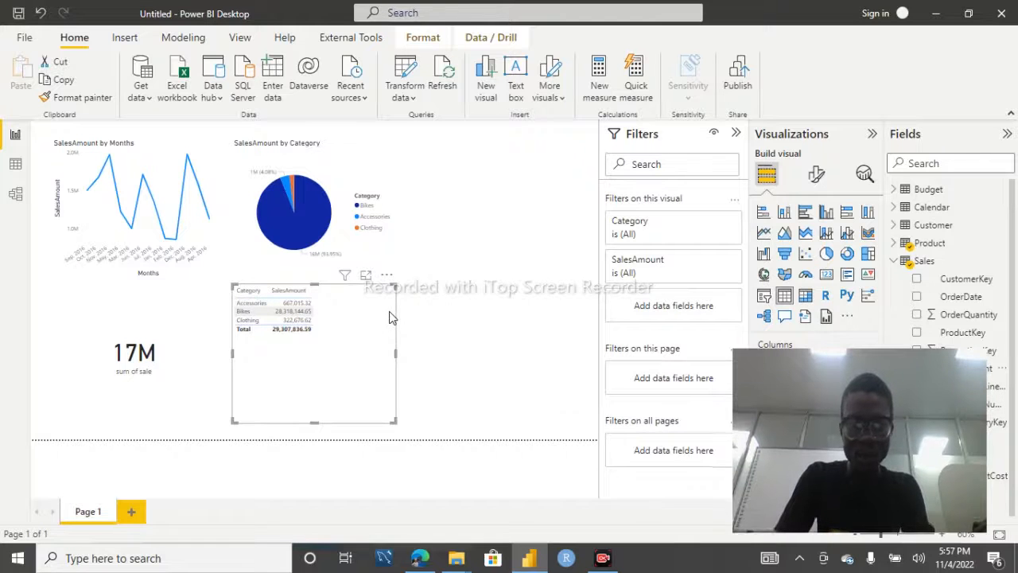
left_click_drag(389, 317, 434, 326)
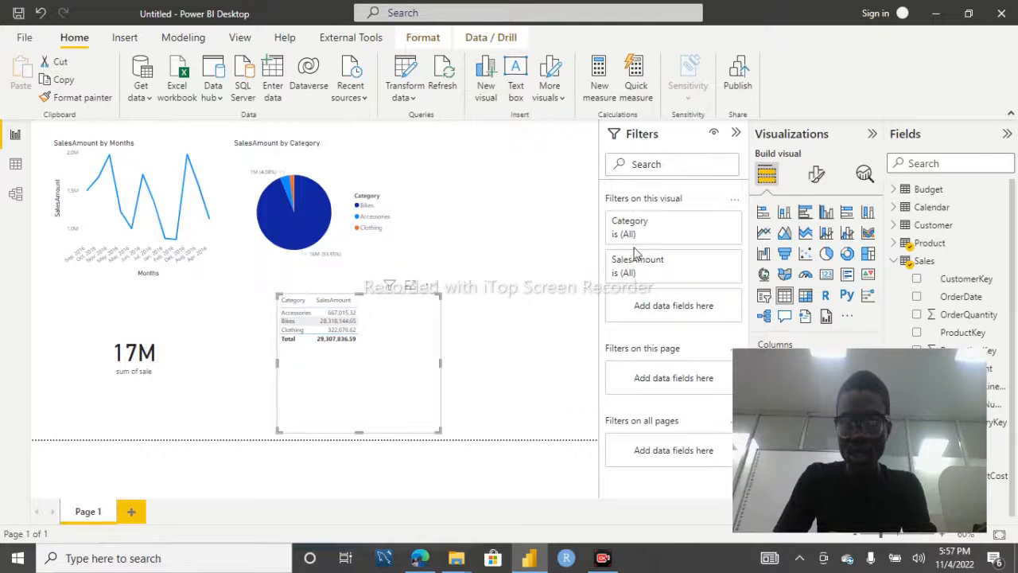
left_click(805, 214)
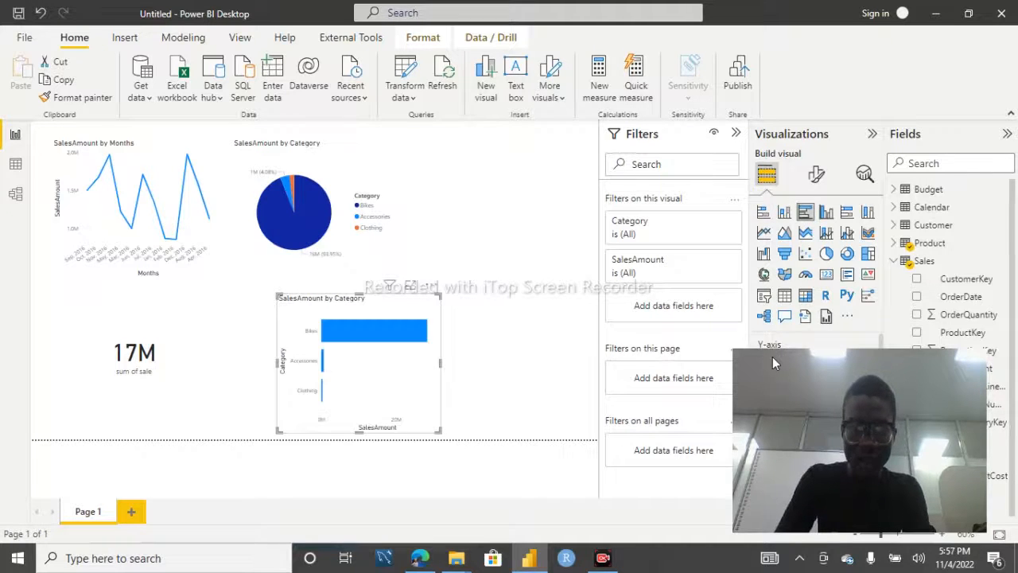
left_click_drag(773, 362, 610, 368)
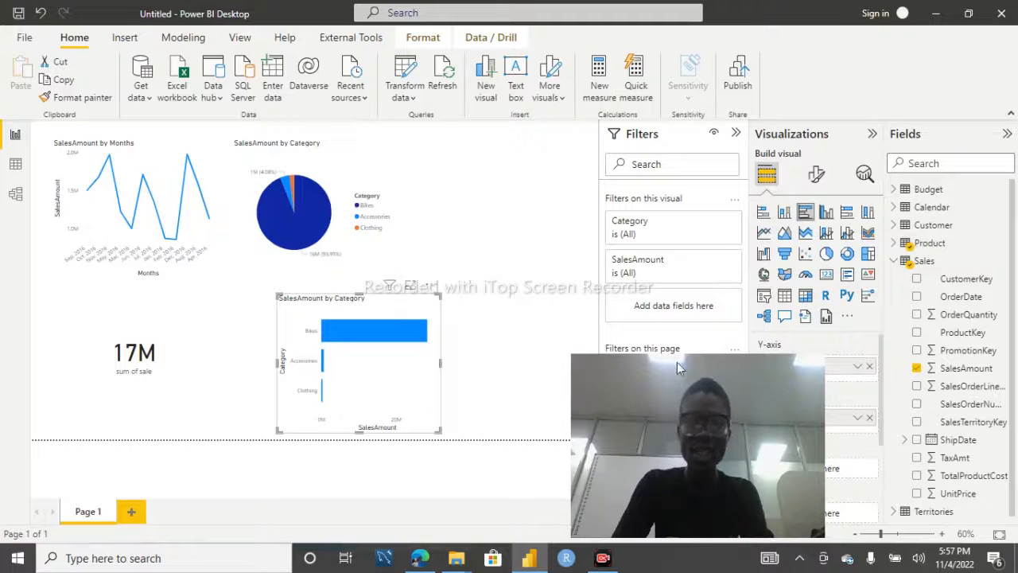
left_click_drag(675, 364, 869, 368)
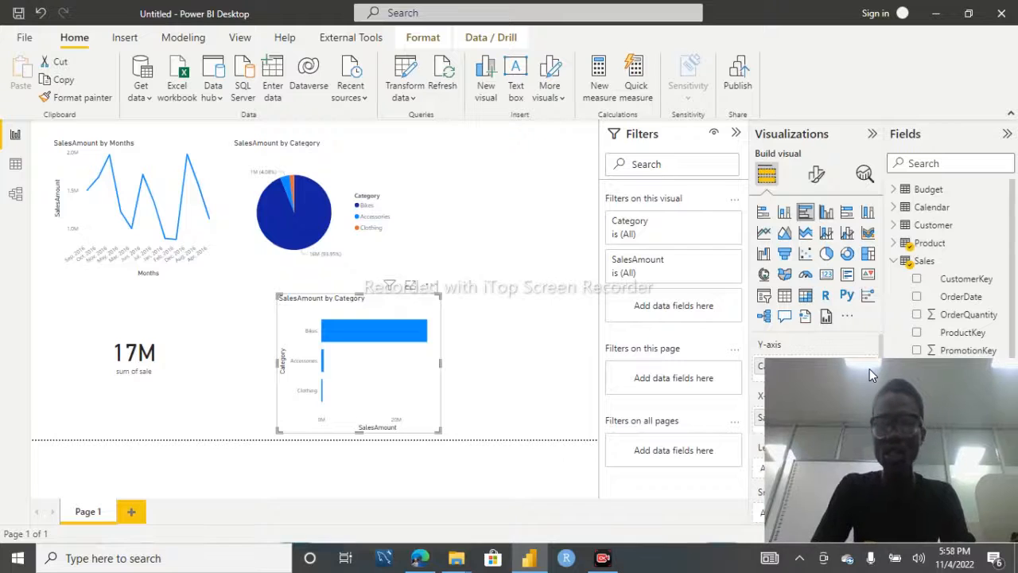